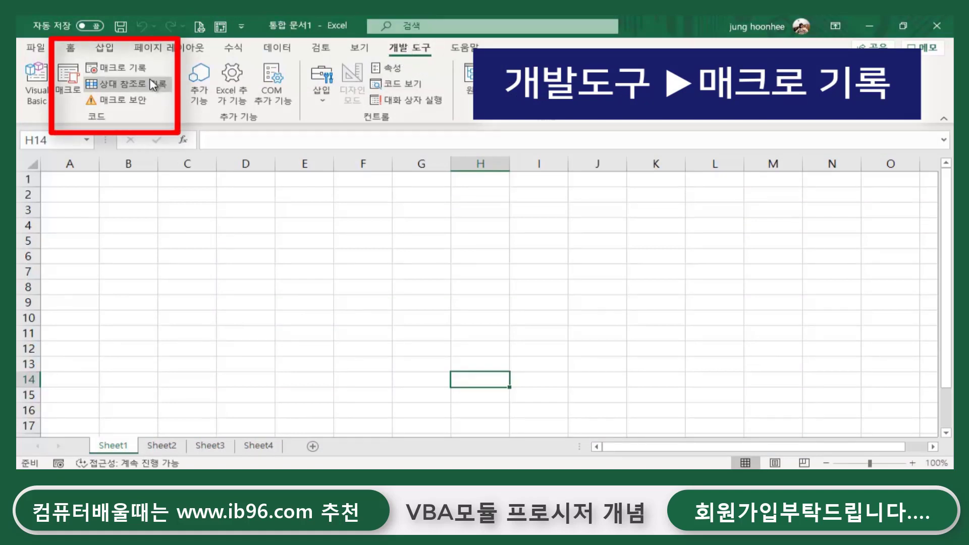
Step: Start recording a macro named 입력 with shortcut Ctrl+i, stored in This Workbook
click(121, 68)
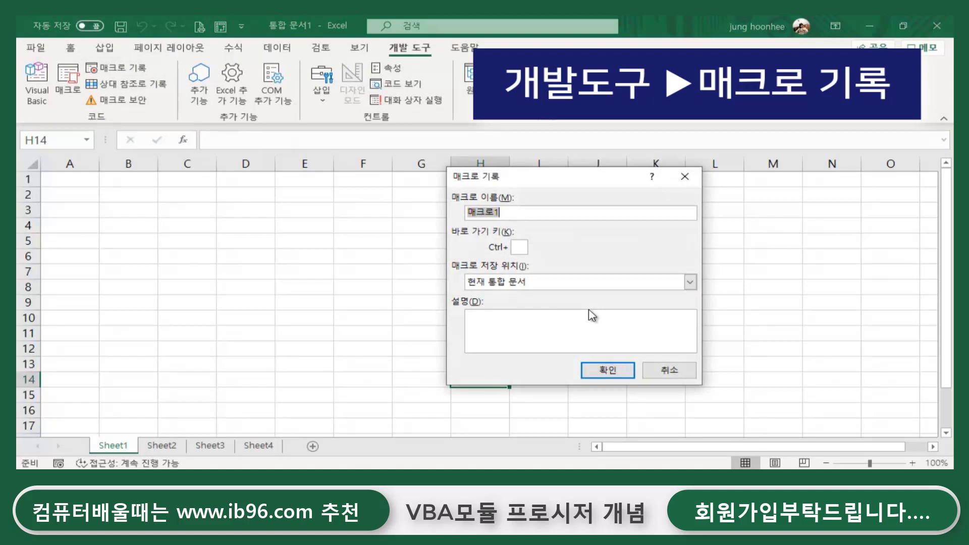
text(입)
text(력)
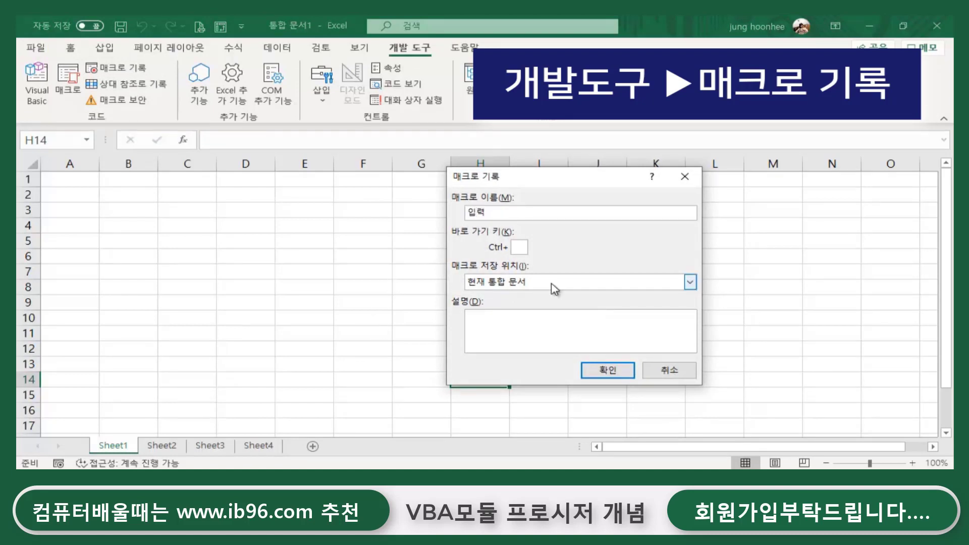
click(519, 247)
text(i)
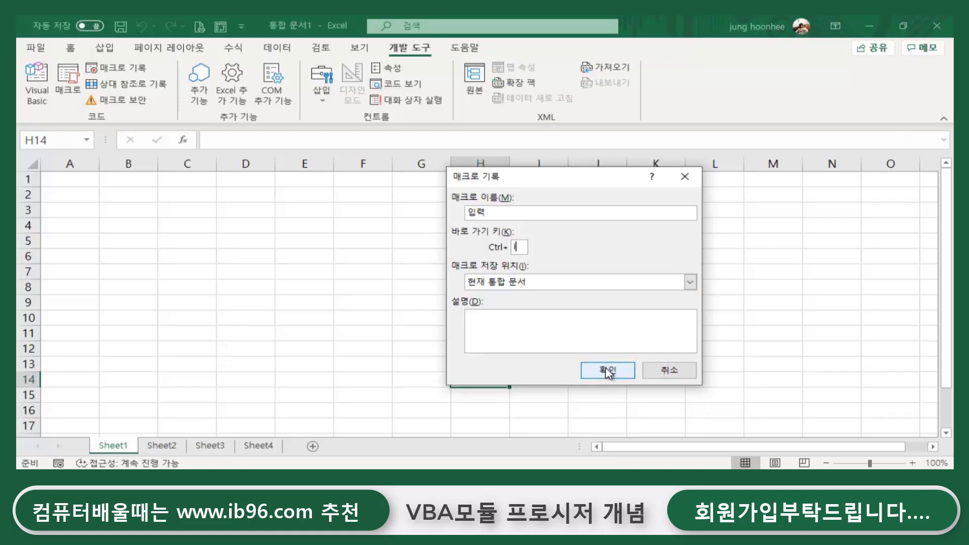
click(607, 371)
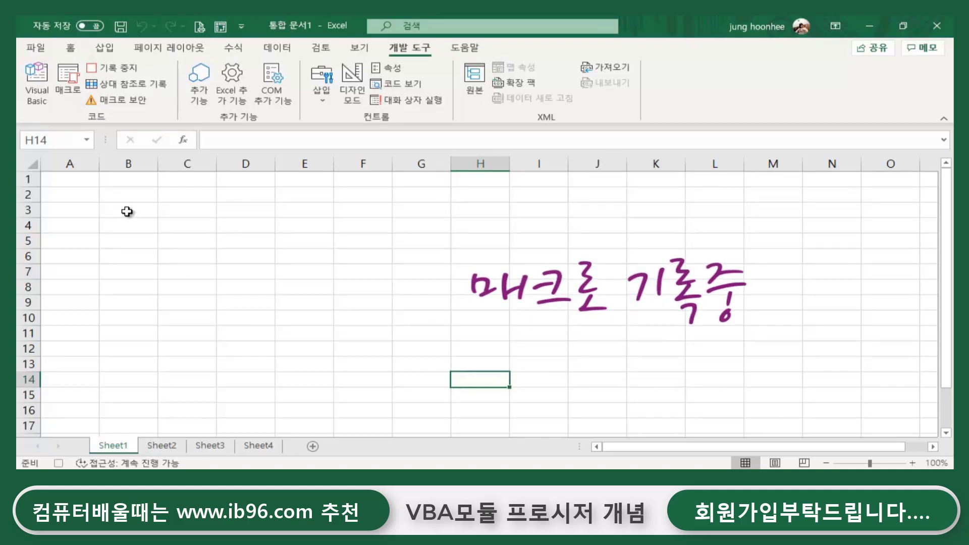
Step: Fill B3:B10 with 1 in one entry, then stop the macro recording
drag(127, 212, 122, 316)
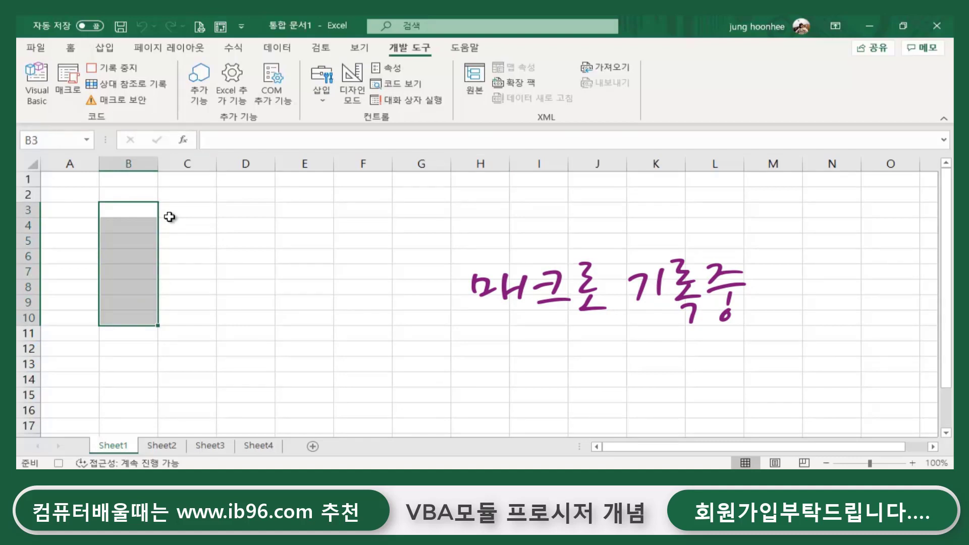
text(1)
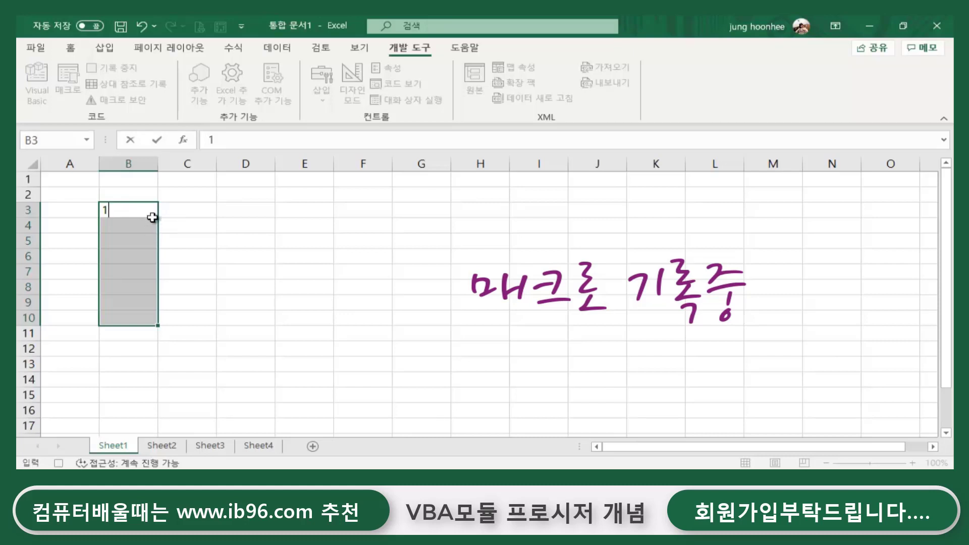
key(ctrl+Return)
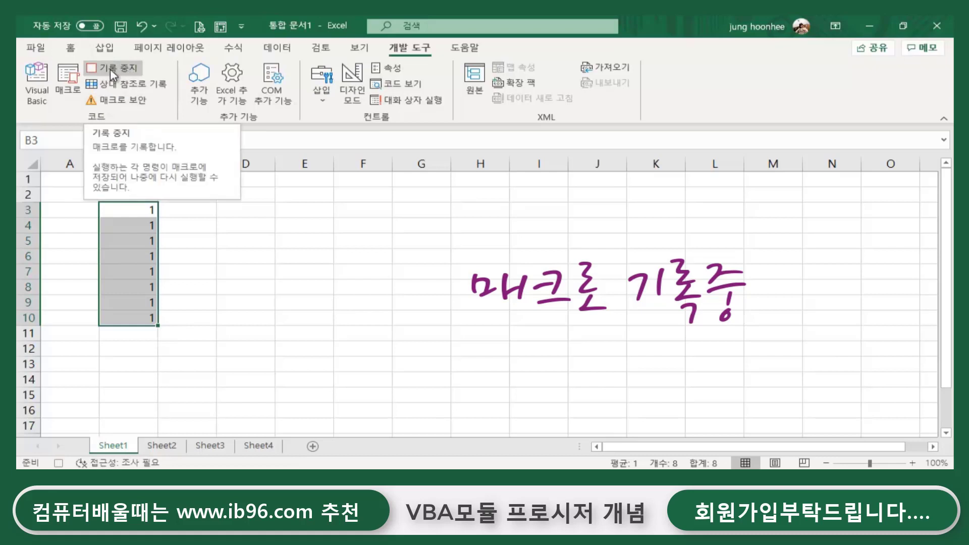
click(125, 68)
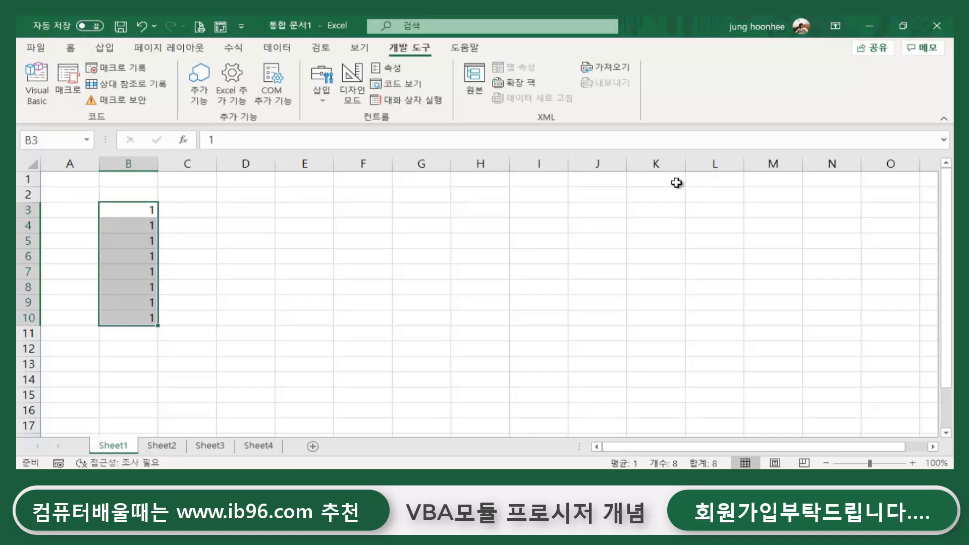
click(309, 261)
Step: Save the workbook in the 엑셀연습 folder as vba2, an Excel Macro-Enabled Workbook (*.xlsm)
click(267, 282)
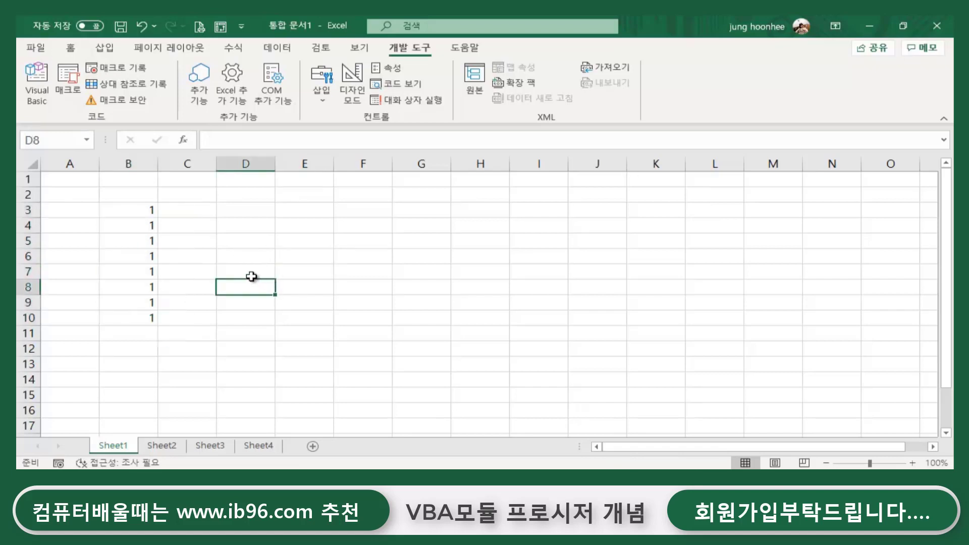
click(36, 47)
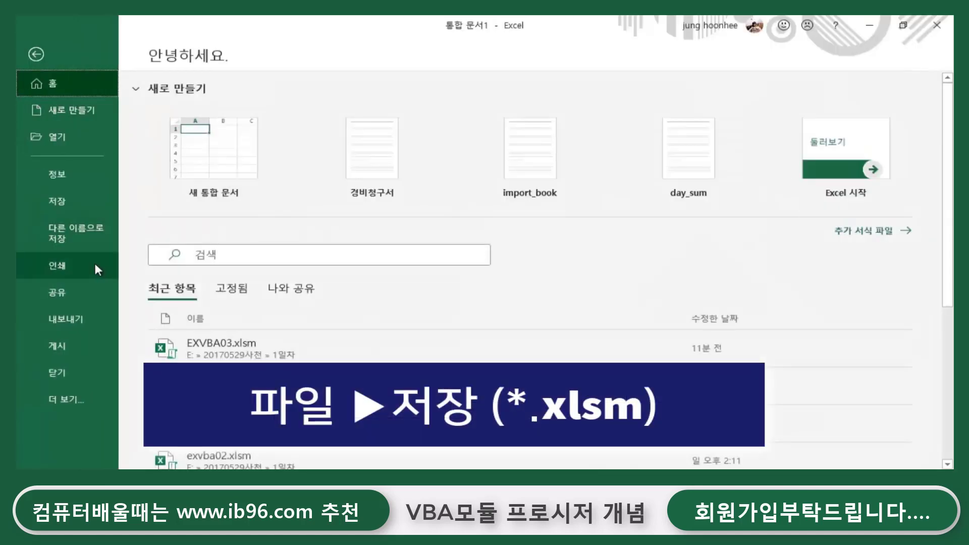
click(56, 204)
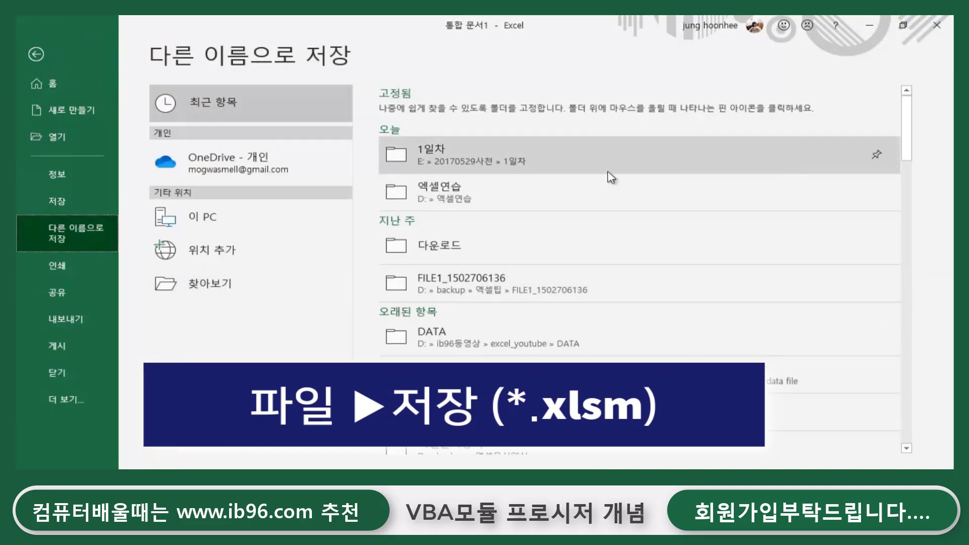
click(497, 199)
click(459, 108)
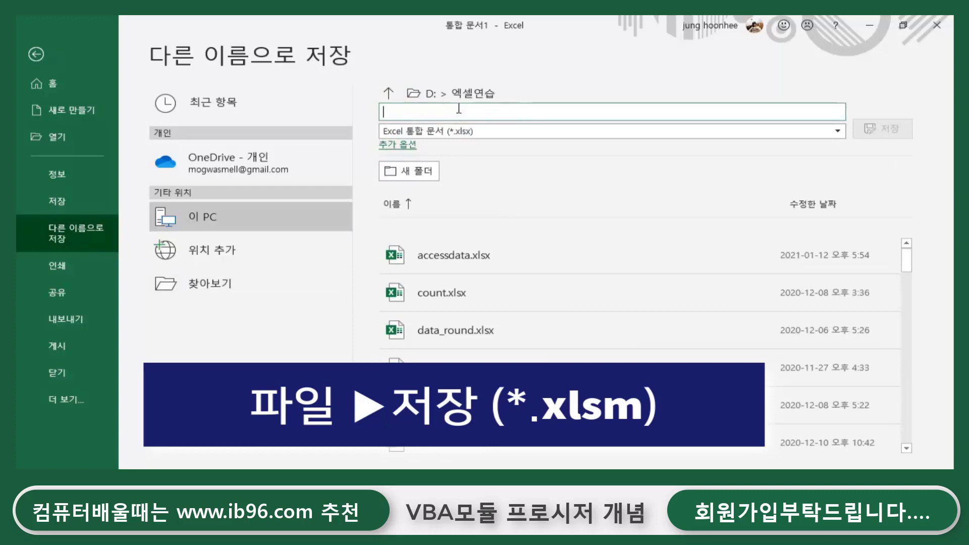
text(vba)
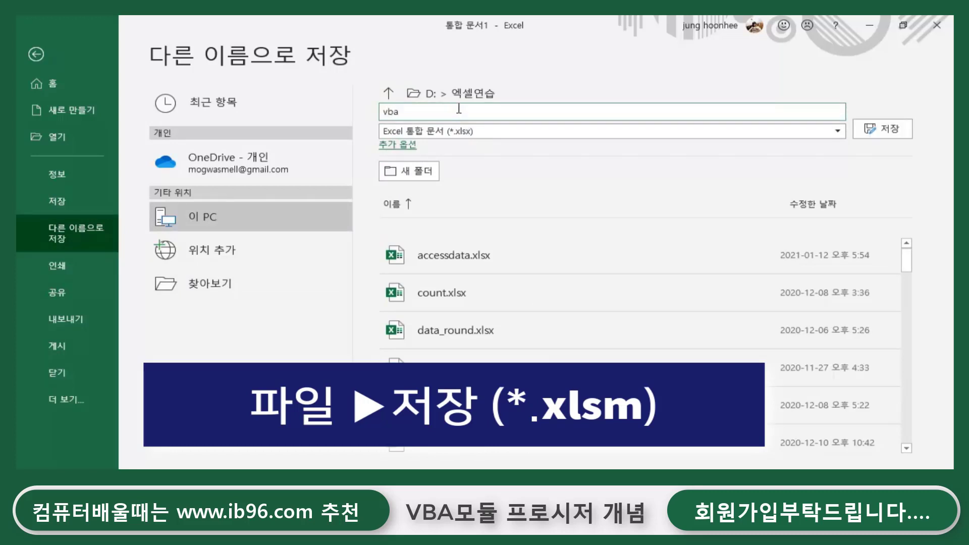
text(2)
click(489, 131)
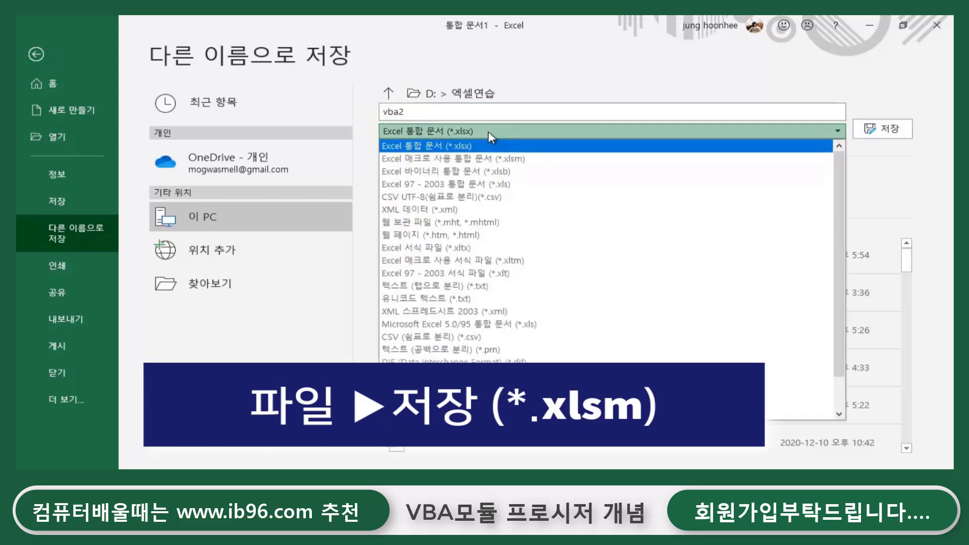
click(486, 159)
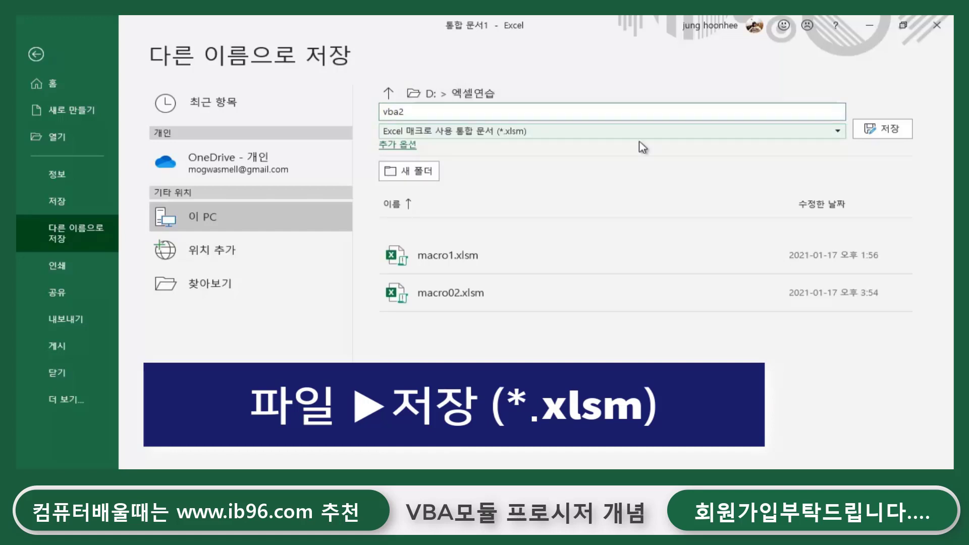
click(889, 129)
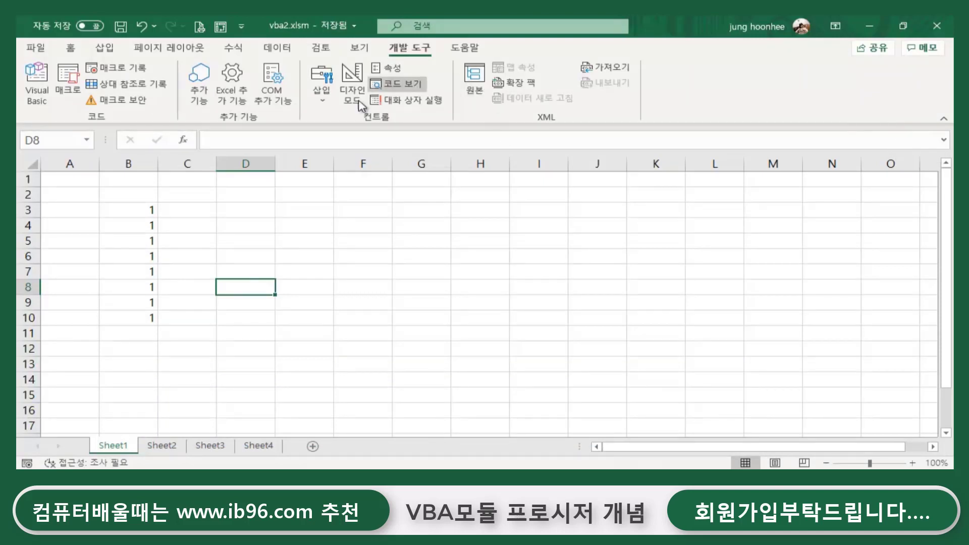
Step: Select B3:B10 and delete its 1 values so Sheet1 is empty
click(142, 211)
drag(141, 223, 148, 320)
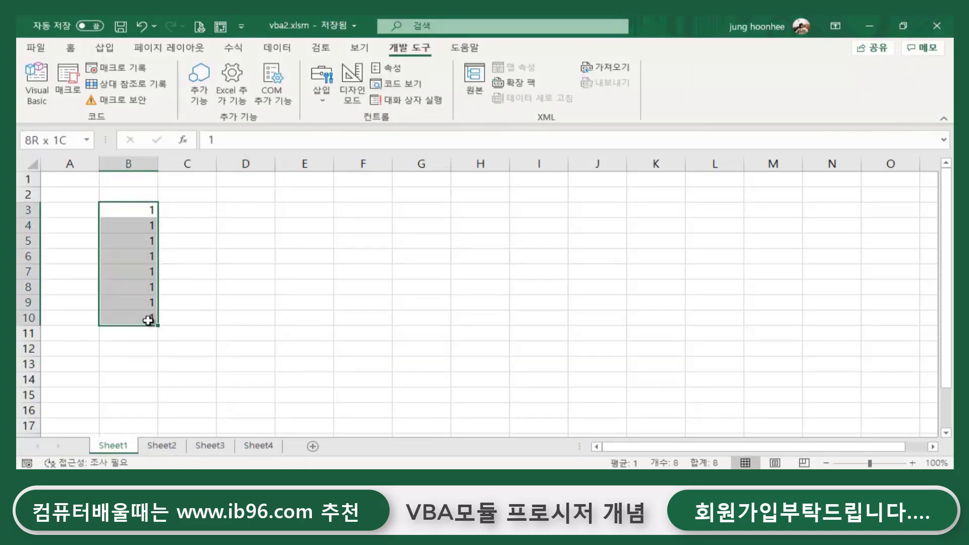
click(148, 320)
mouse_move(134, 210)
mouse_down()
mouse_move(138, 332)
mouse_move(138, 310)
mouse_up()
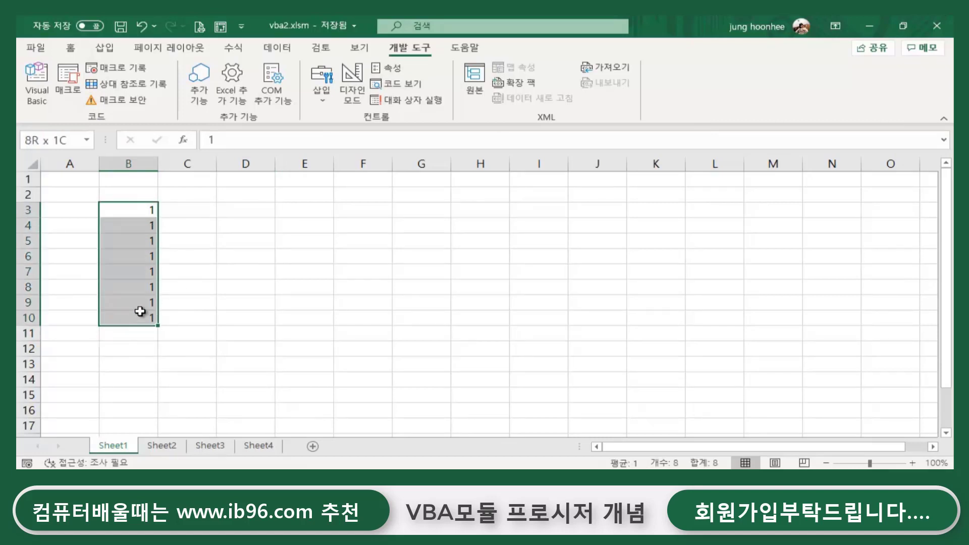
click(182, 289)
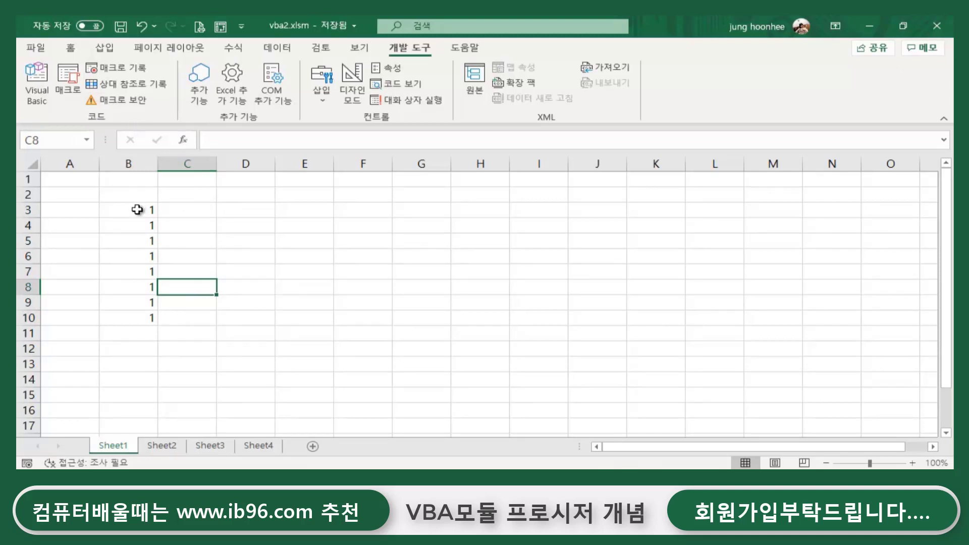
drag(137, 210, 141, 317)
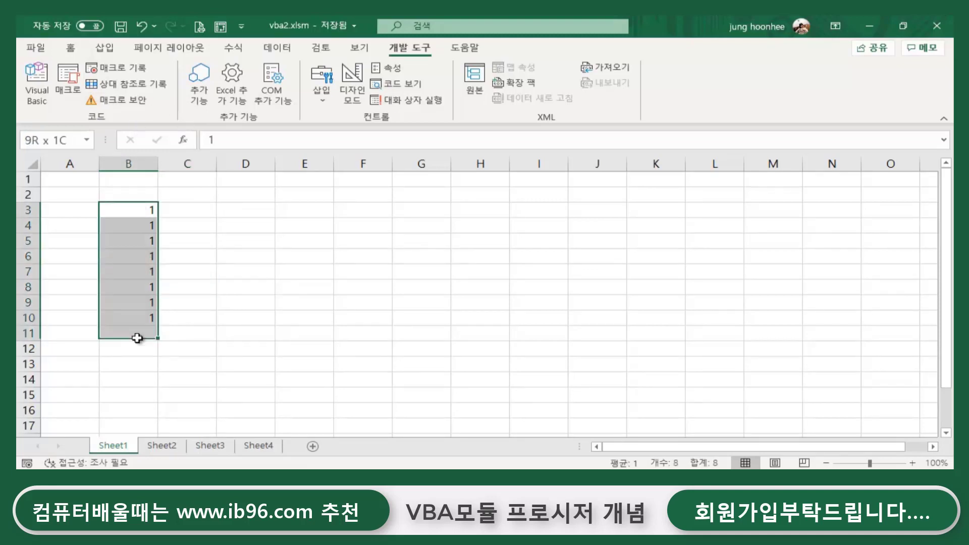
click(440, 278)
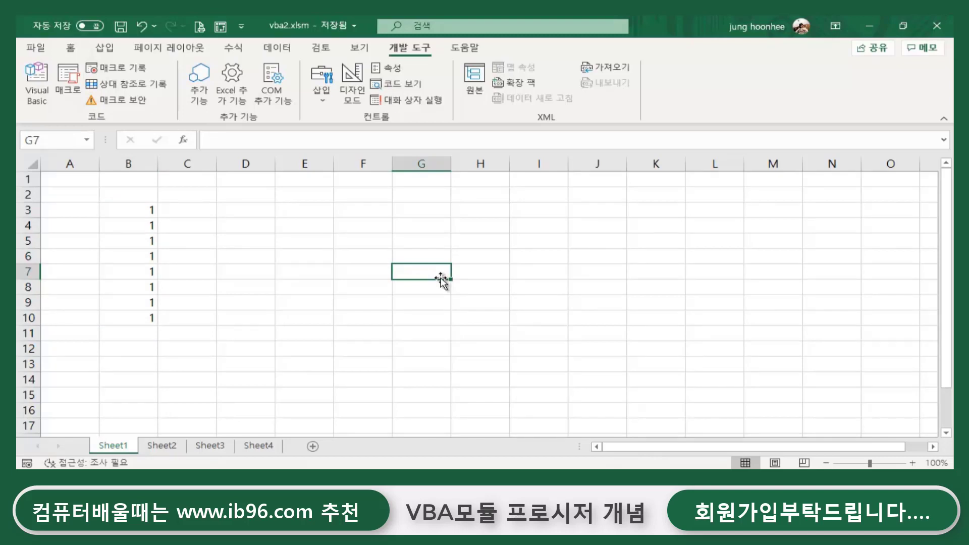
drag(138, 210, 132, 317)
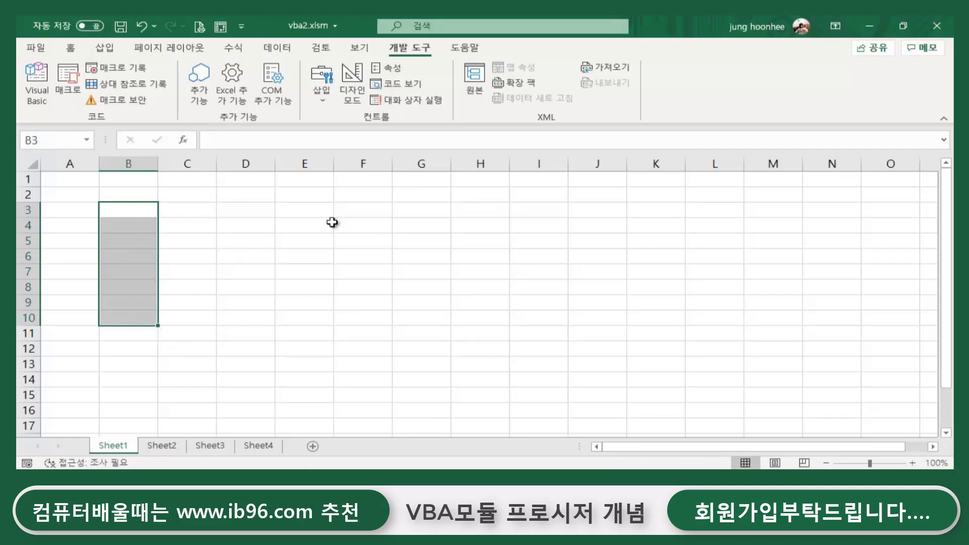
key(Delete)
click(290, 225)
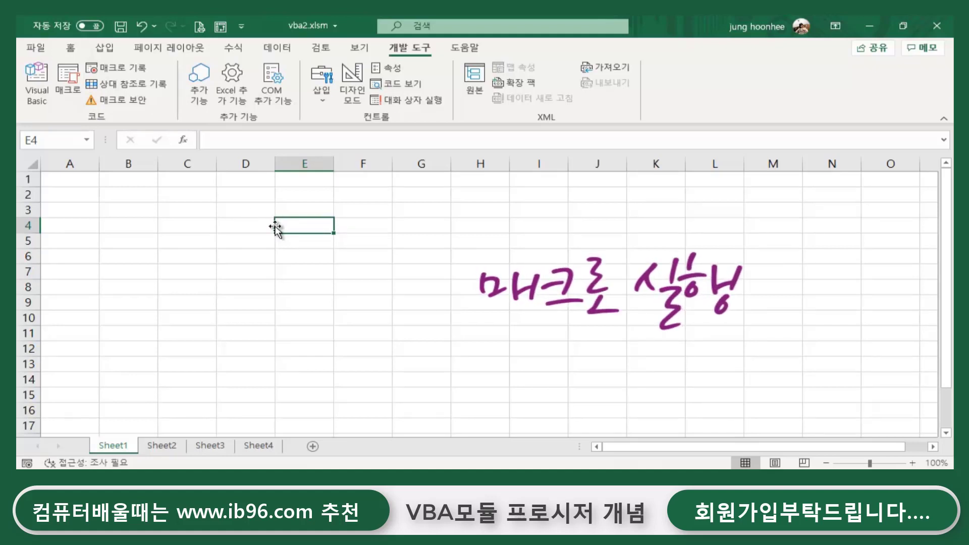
Step: Replay the 입력 macro with Ctrl+i, then open its code via Edit in the Macros list
key(ctrl+i)
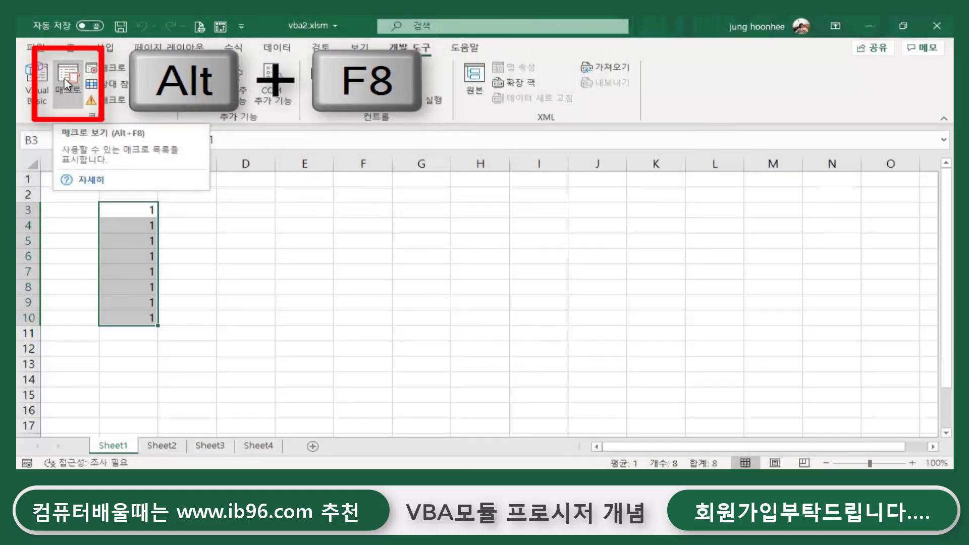
click(66, 84)
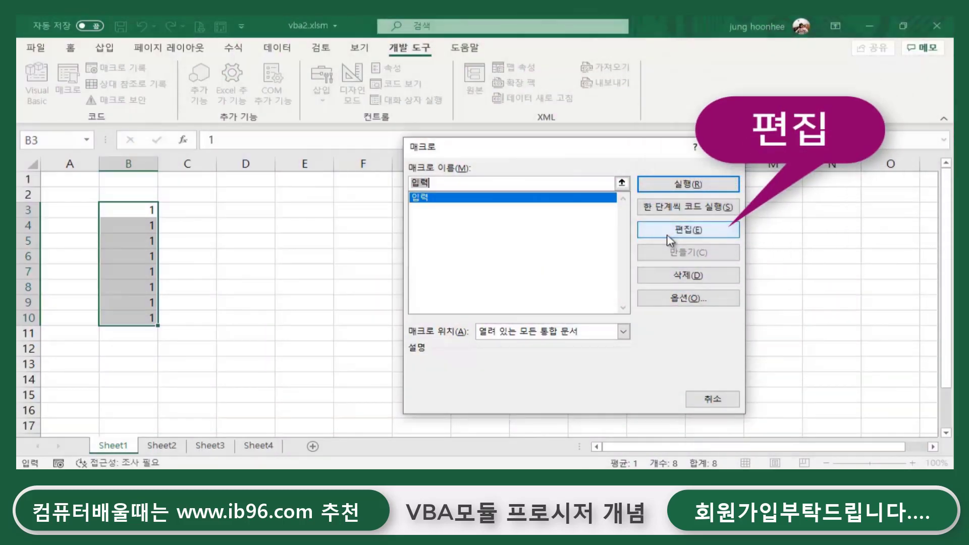
click(693, 230)
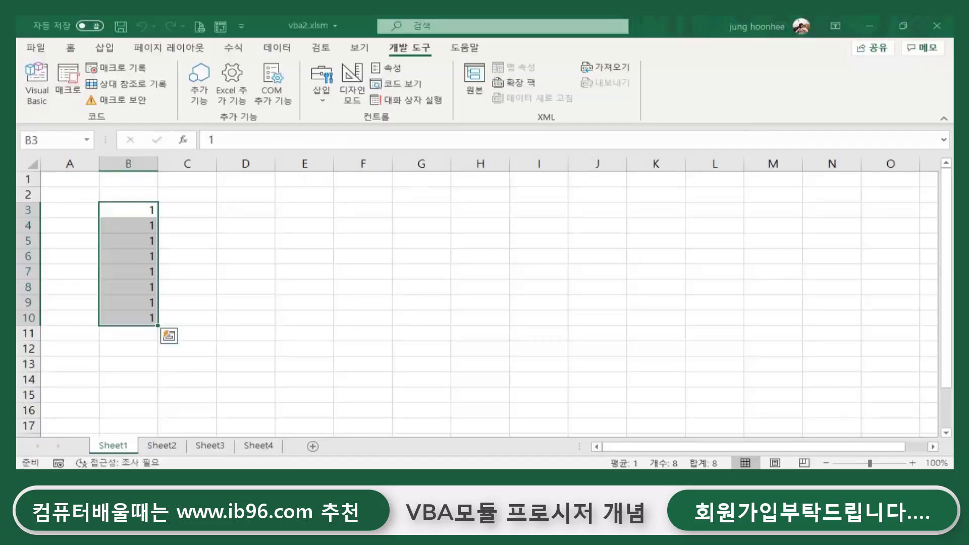
Step: In Module1, change the Selection.FormulaR1C1 value from "1" to "엑셀"
click(645, 437)
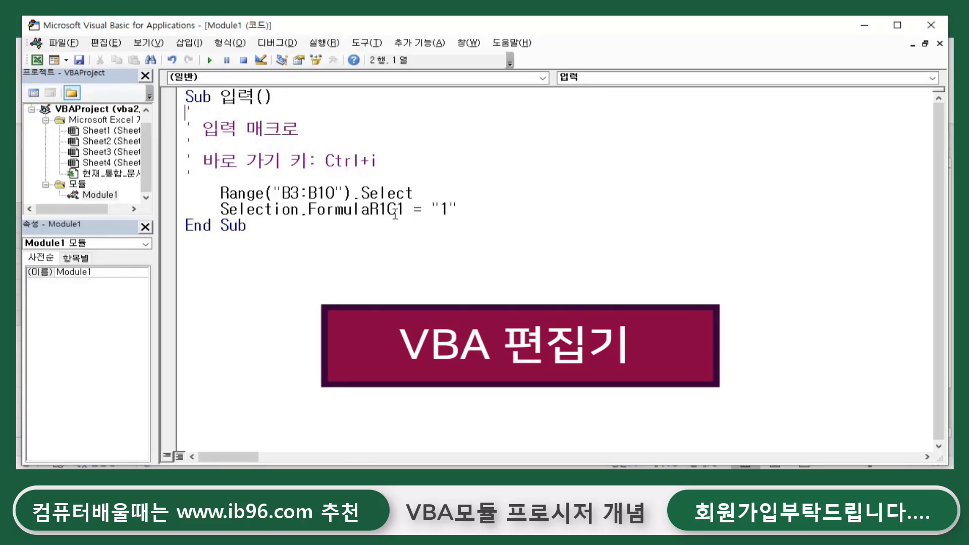
click(450, 208)
key(BackSpace)
text(d)
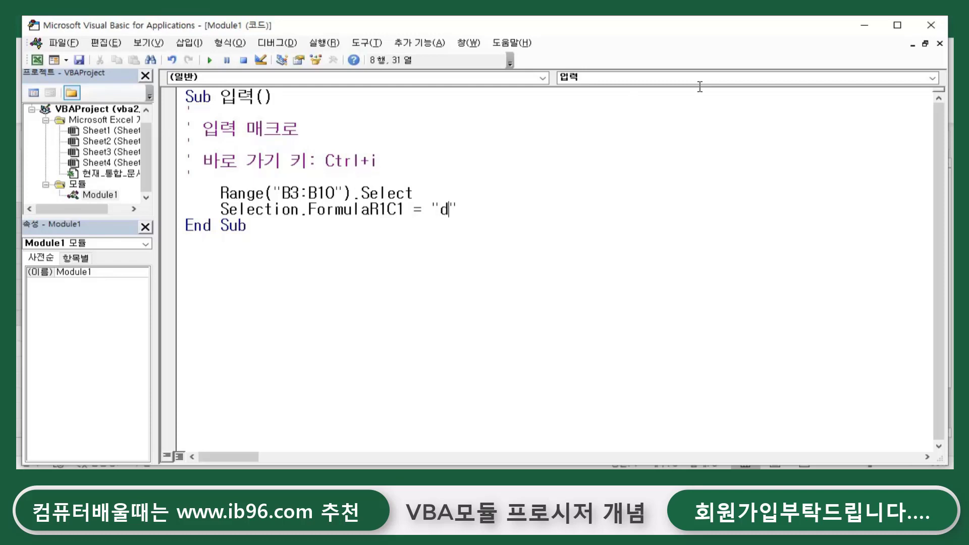
key(BackSpace)
text(엑셀)
click(446, 259)
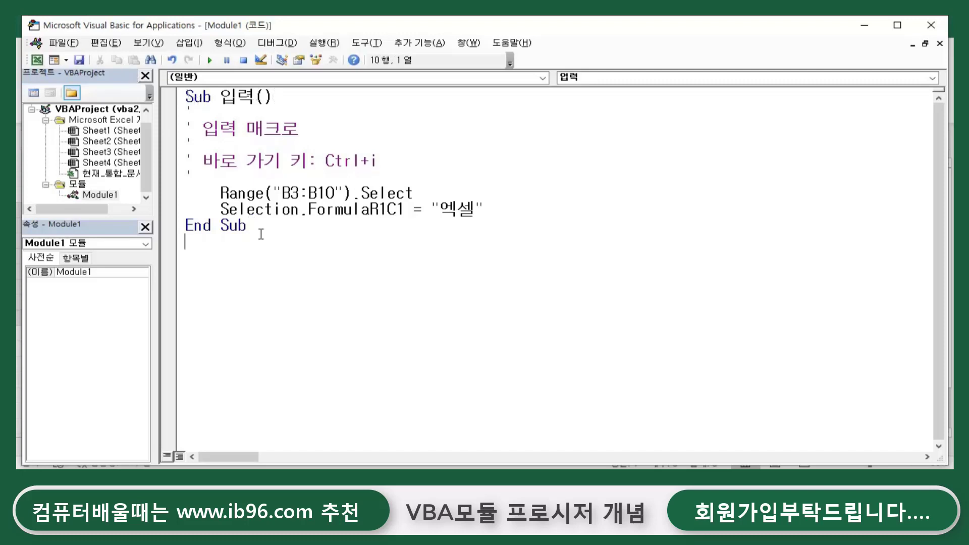
Step: Review the 입력 code, highlighting the B3:B10 range reference and the 엑셀 value
click(188, 95)
drag(186, 96, 293, 233)
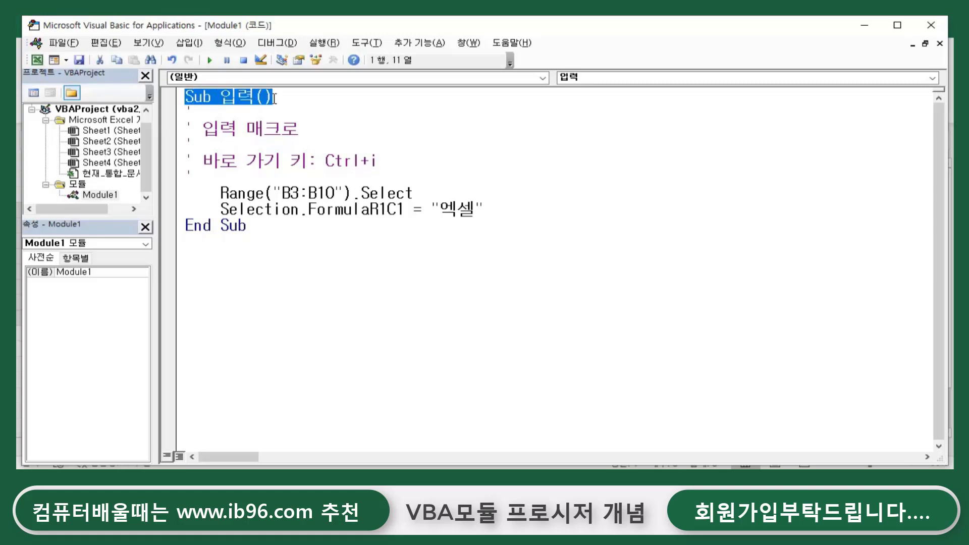
click(293, 234)
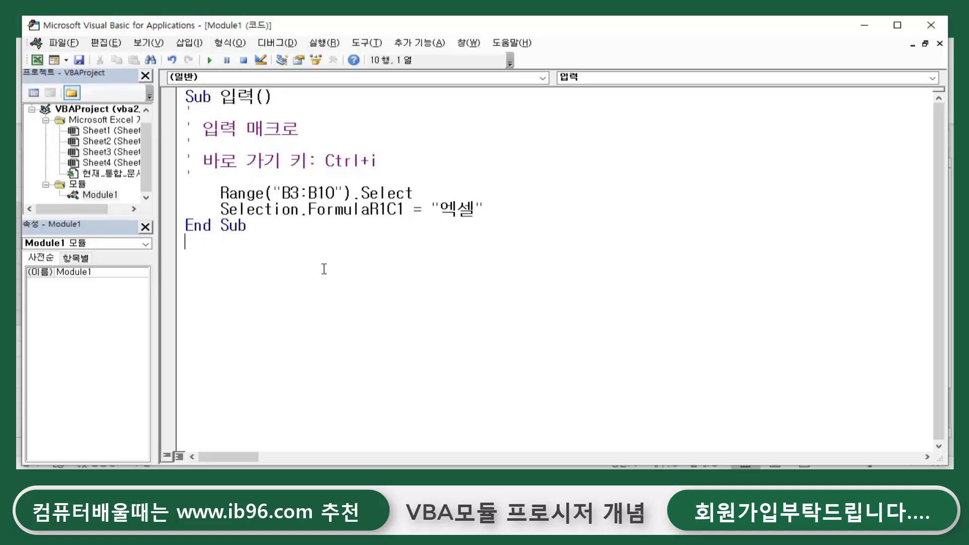
drag(281, 193, 339, 188)
drag(443, 209, 485, 209)
click(486, 225)
click(333, 239)
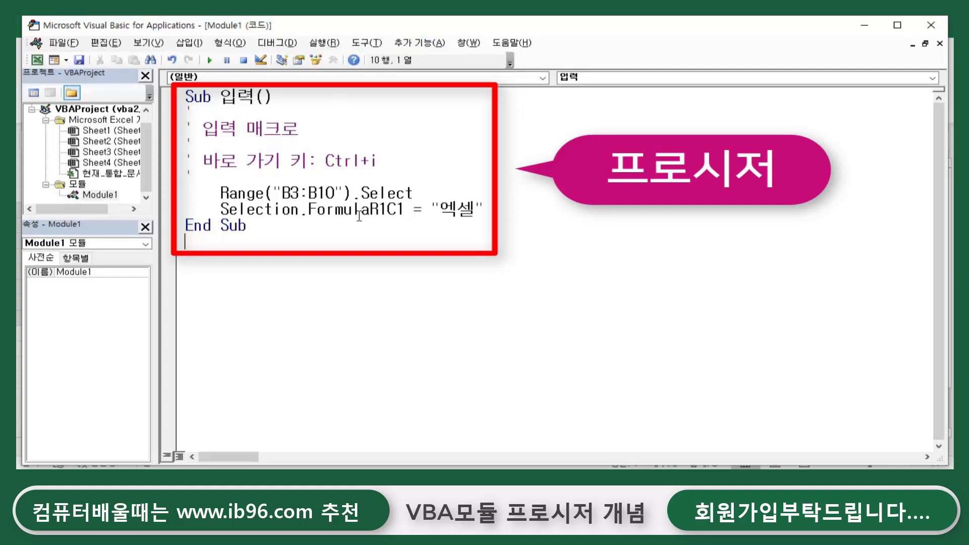
drag(229, 194, 412, 193)
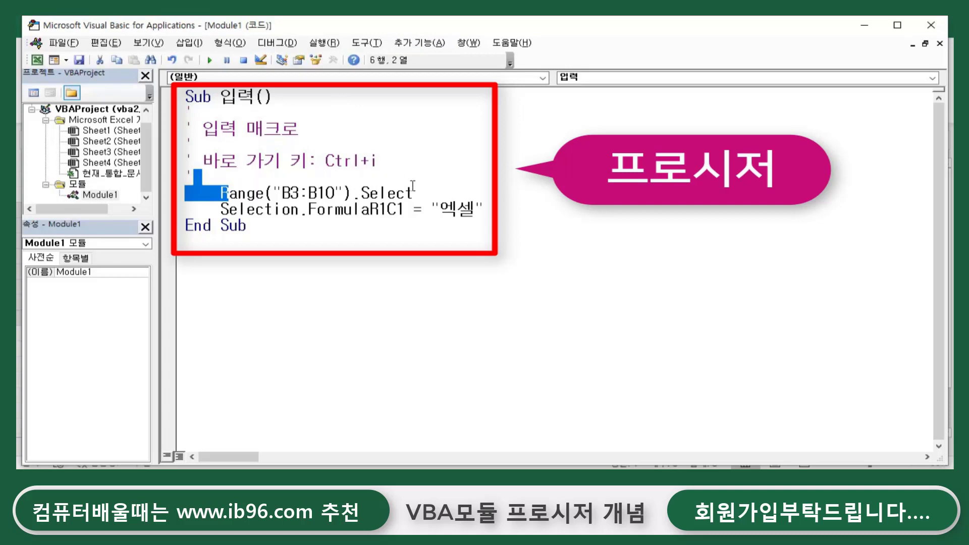
click(314, 221)
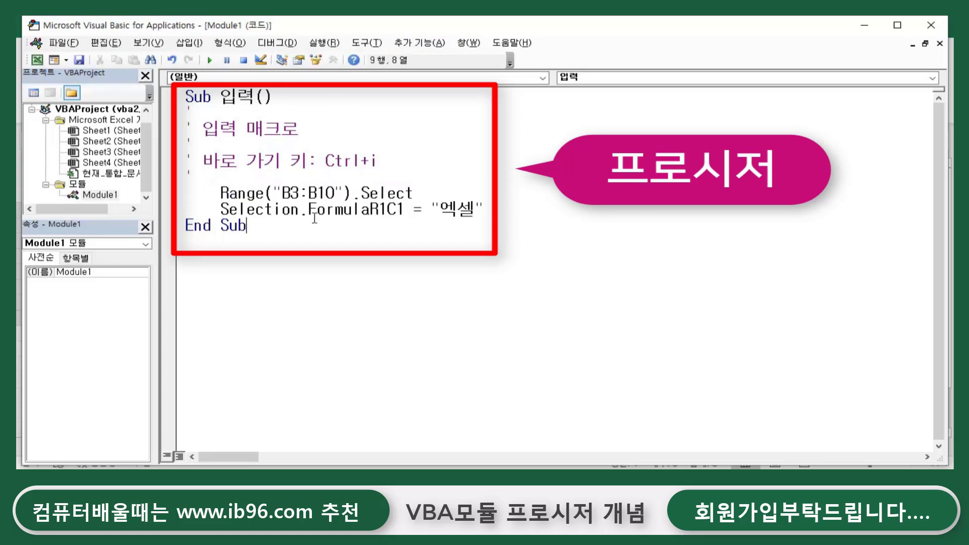
click(185, 97)
click(251, 227)
Step: Back in the worksheet, clear the 1s from B3:B10 and run the macro with Ctrl+i
click(38, 61)
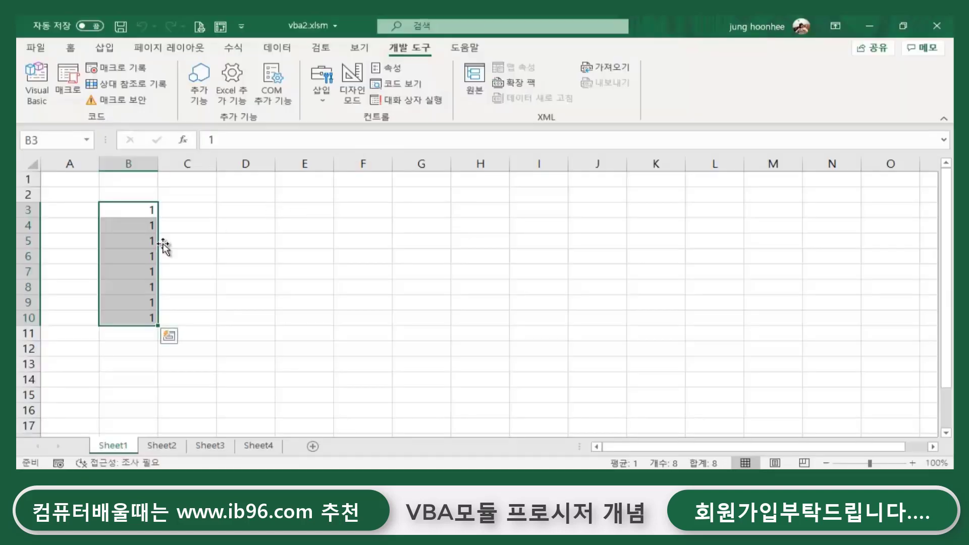
click(295, 253)
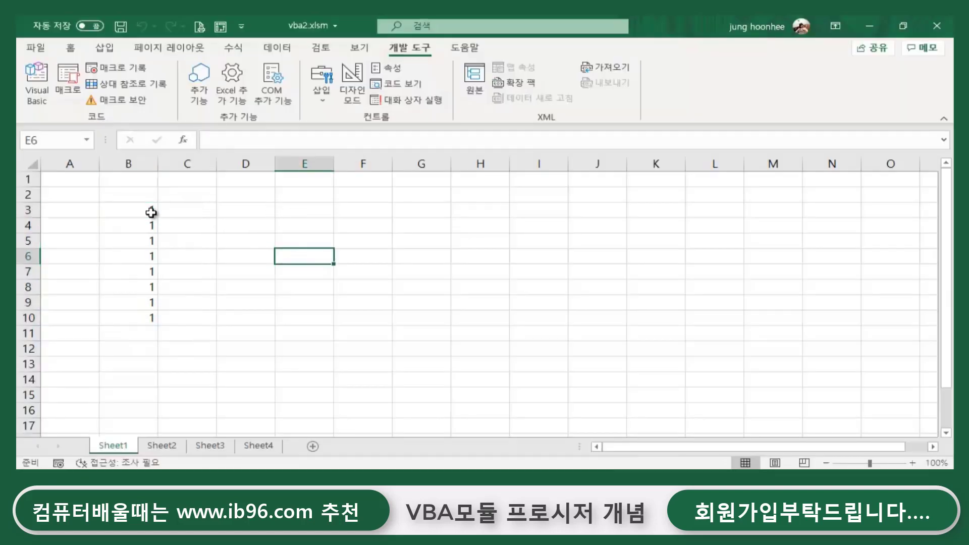
drag(151, 211, 136, 316)
key(Delete)
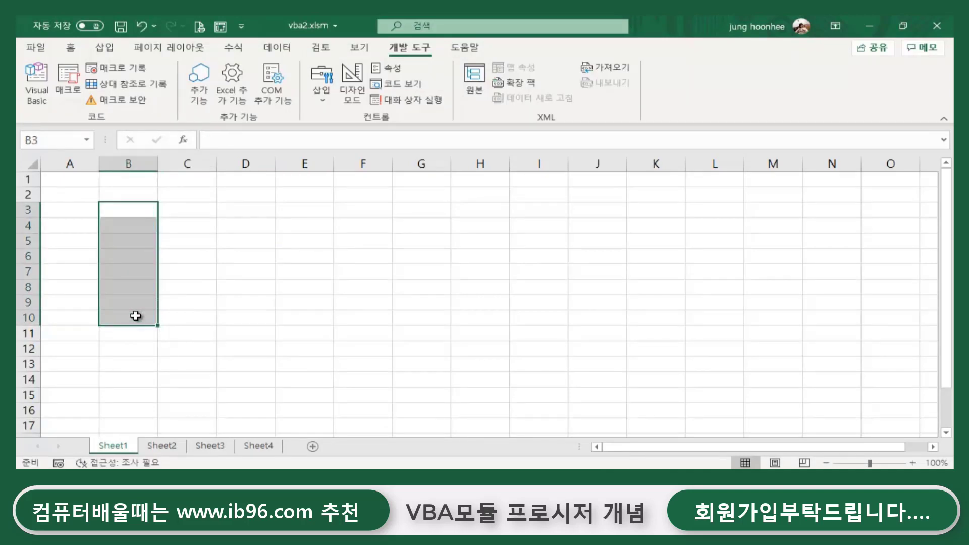
click(347, 270)
key(ctrl+i)
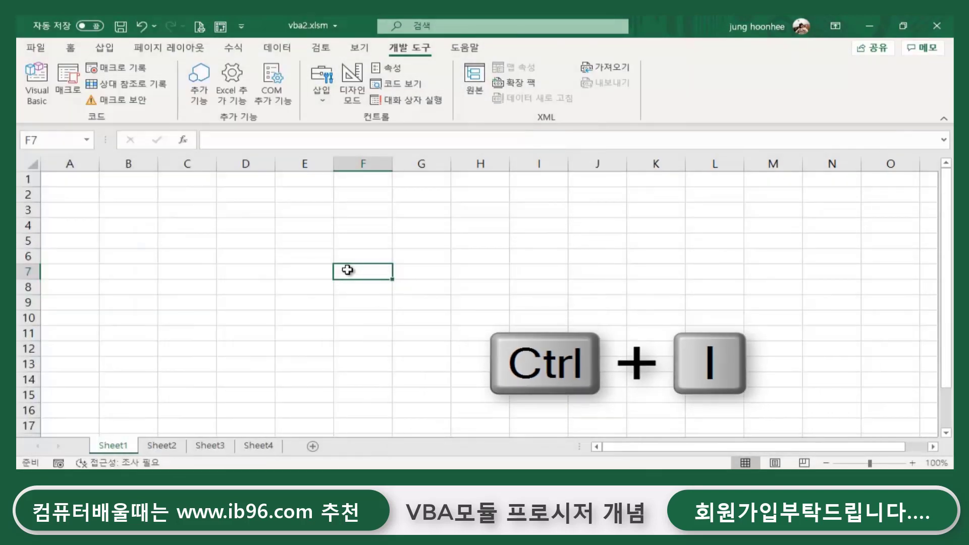
Step: Run the edited 입력 macro with Ctrl+i to write 엑셀 into B3:B10
key(ctrl+i)
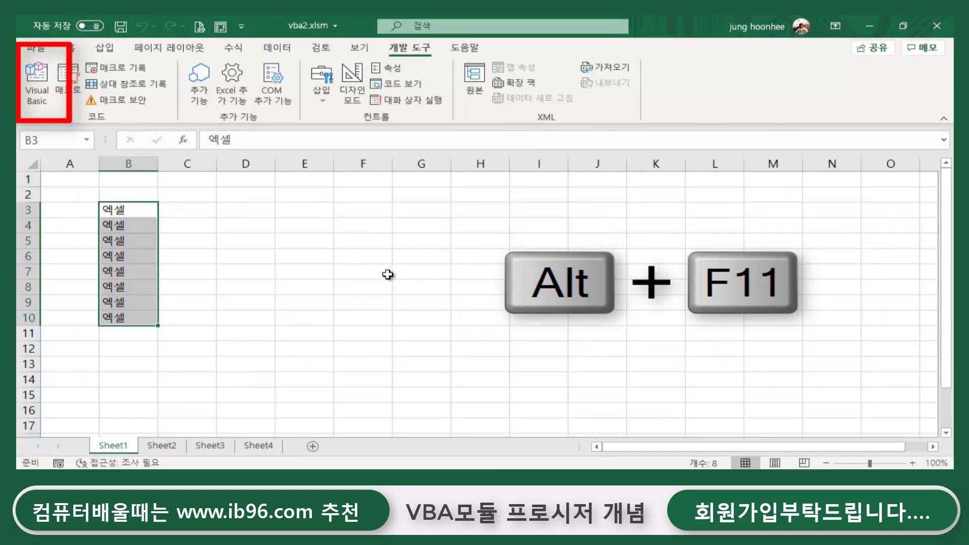
Step: Switch to the VBA editor with Alt+F11 and look over the whole 입력 procedure
key(alt+F11)
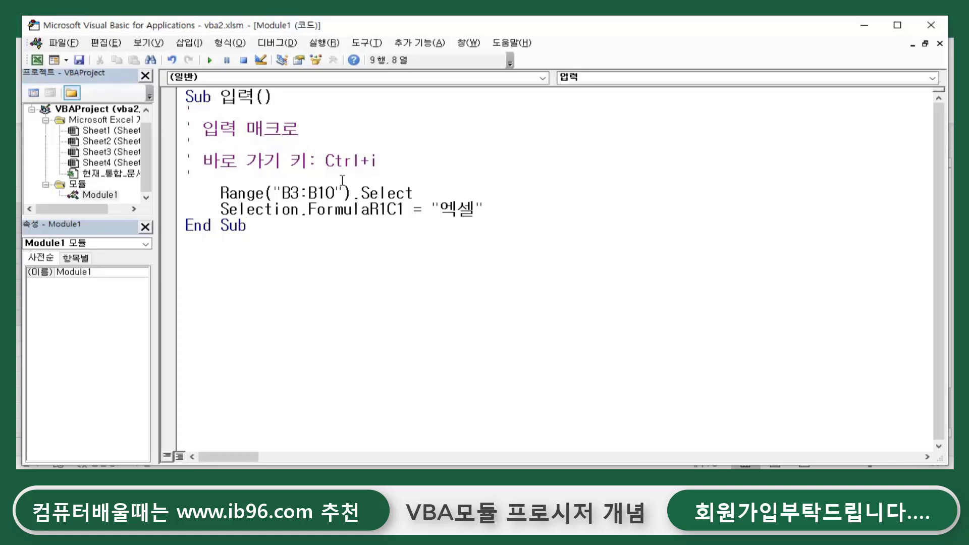
click(267, 251)
drag(185, 96, 262, 228)
click(314, 243)
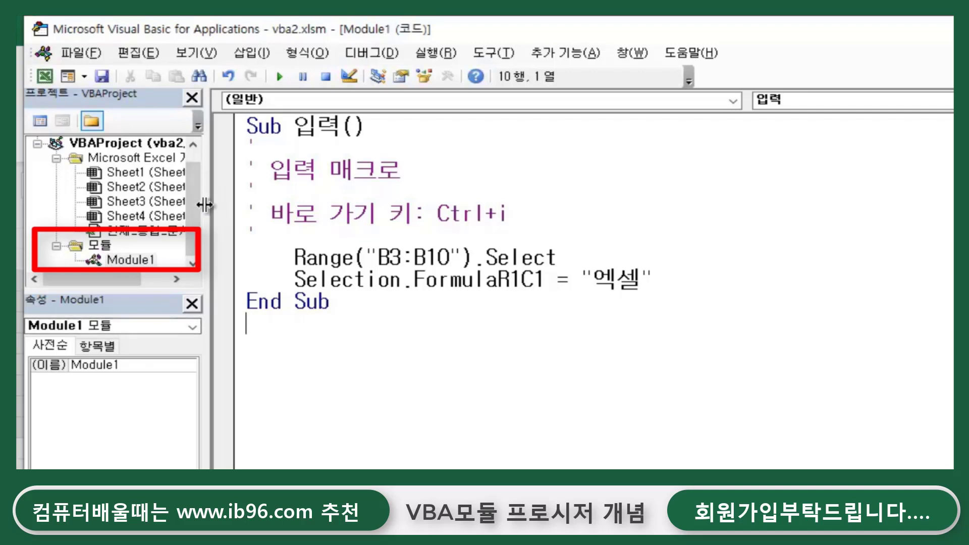
Step: Widen the Project Explorer and select Module1 under the 모듈 folder
drag(204, 204, 274, 203)
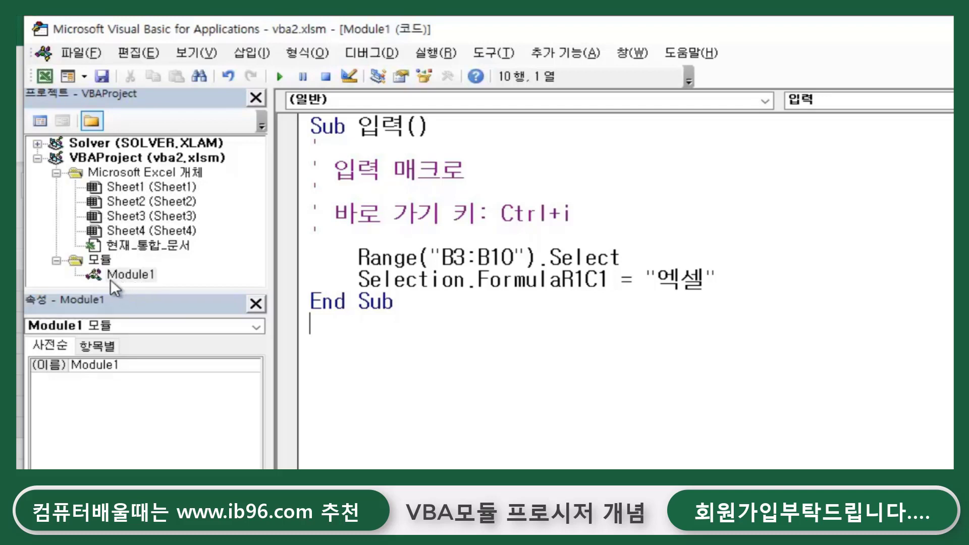
click(131, 274)
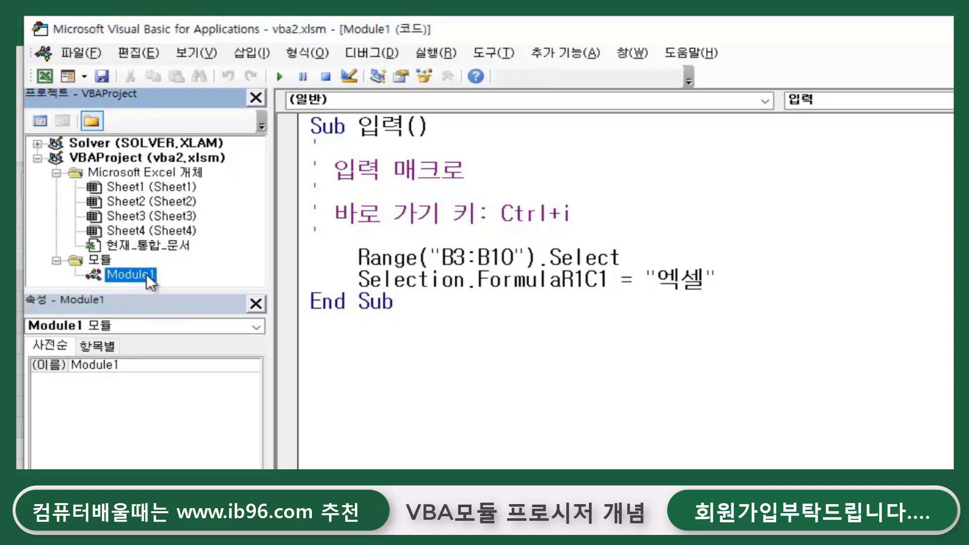
click(541, 392)
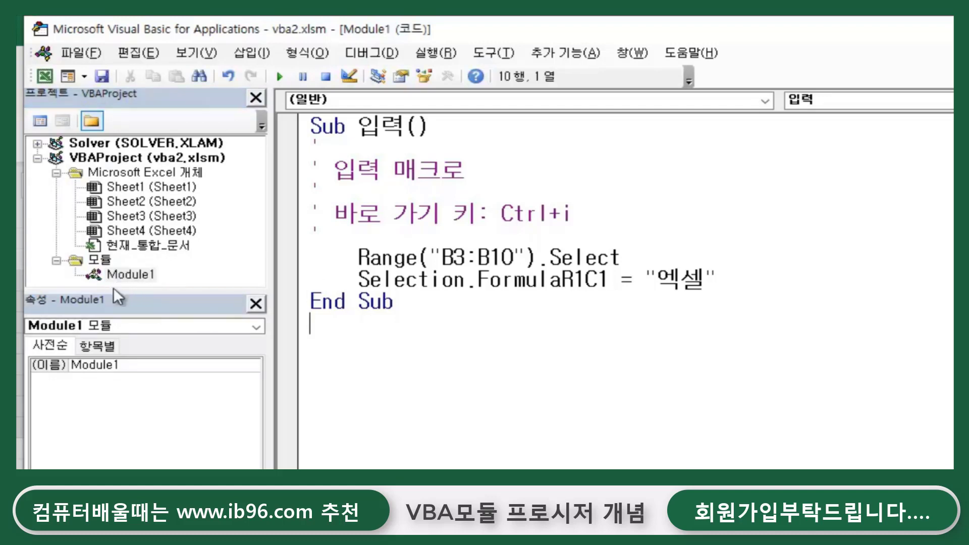
click(128, 276)
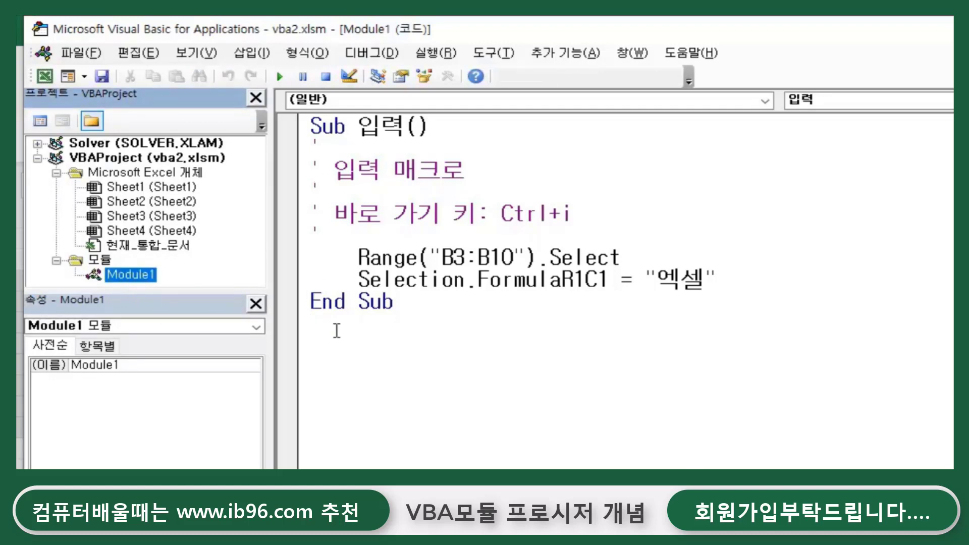
click(418, 356)
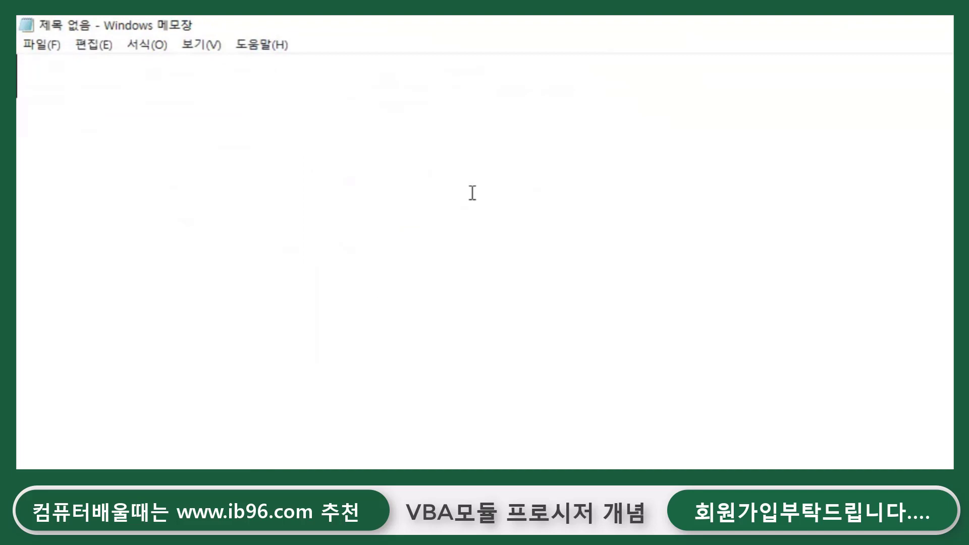
Step: Type the note '모듈 - 하나이상의 프로시저들의 집합' in Notepad and start a new line
text(ah)
key(BackSpace)
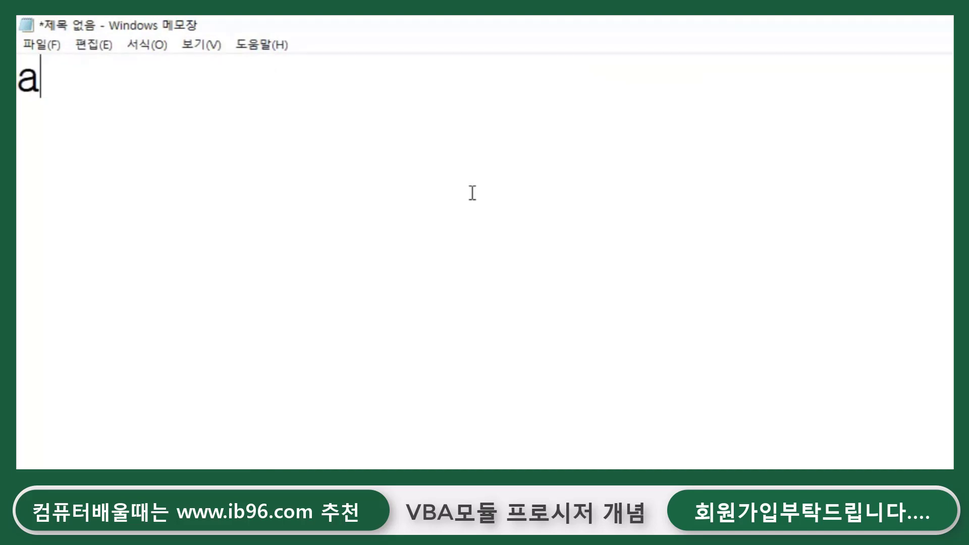
key(BackSpace)
text(모듈 )
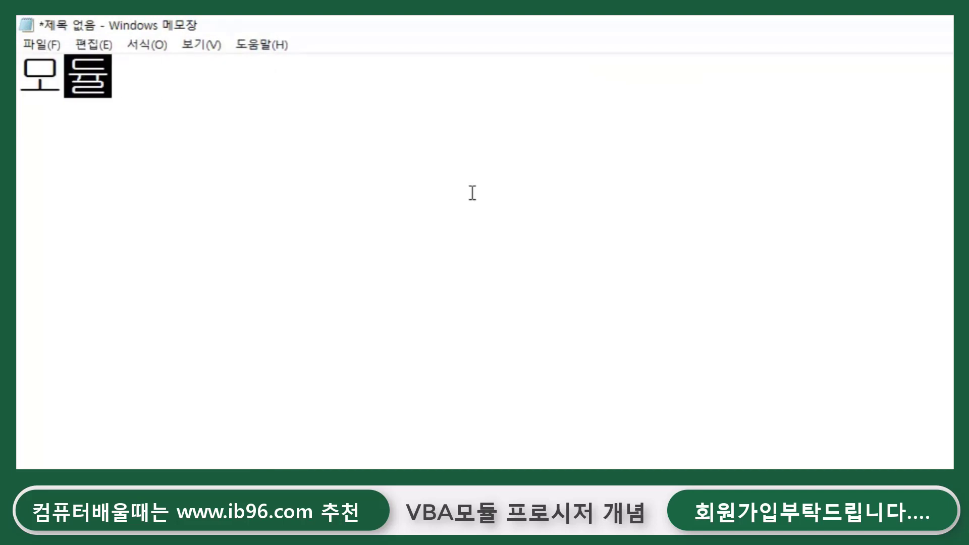
text(- ㅎ)
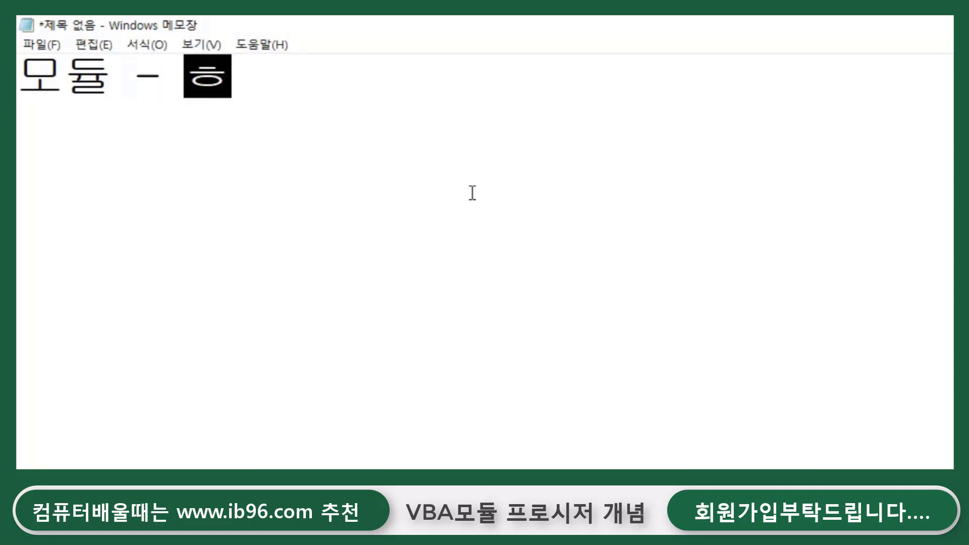
text(하나이상의 ㅍ)
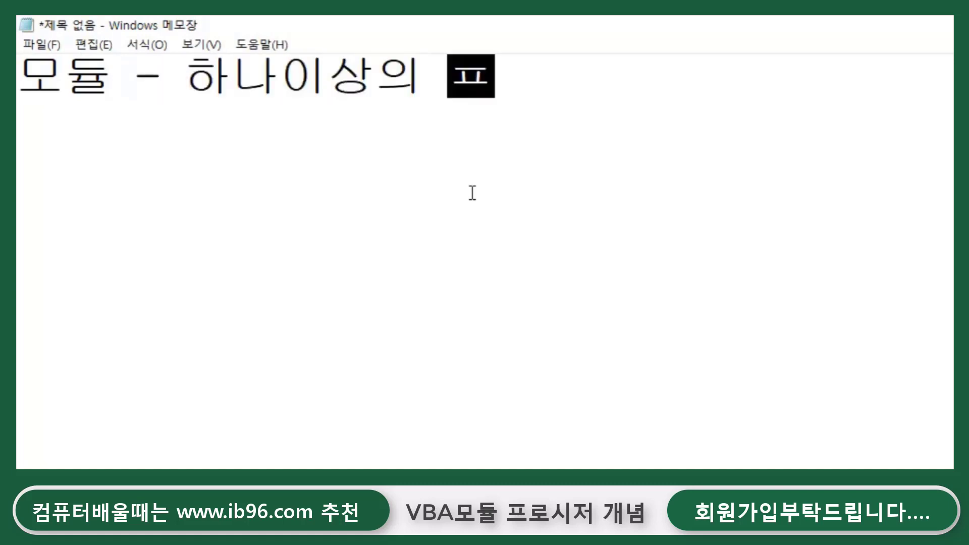
text(프로시저)
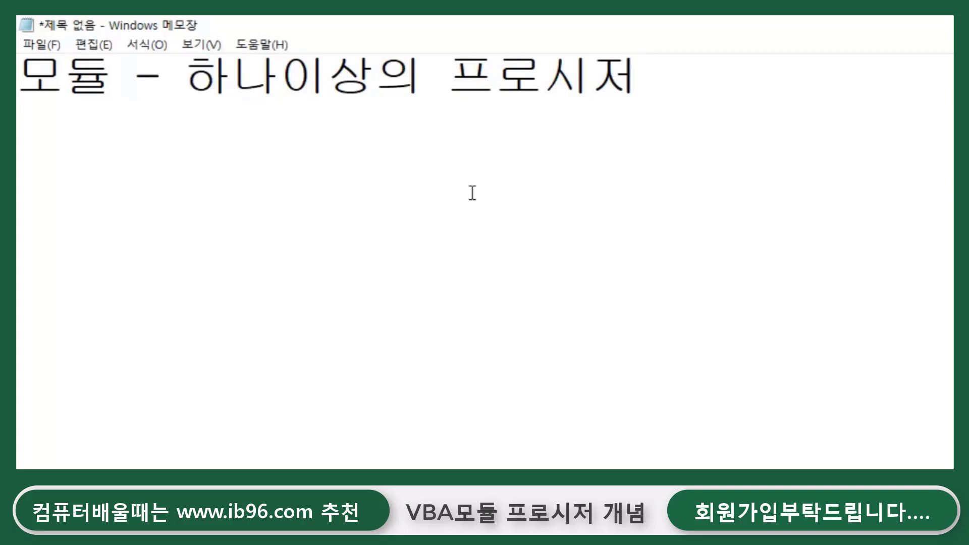
text(들으)
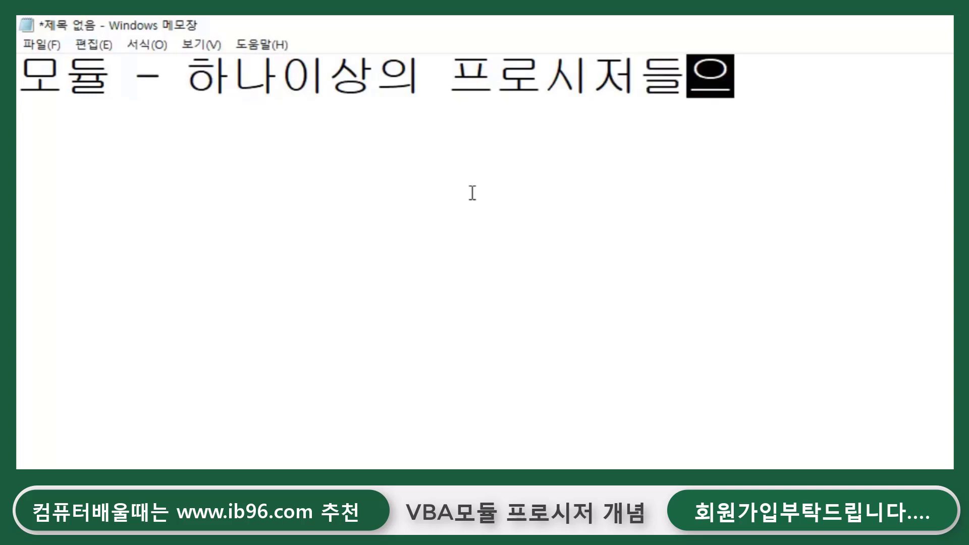
text(의 지)
text(ㅂ)
key(Return)
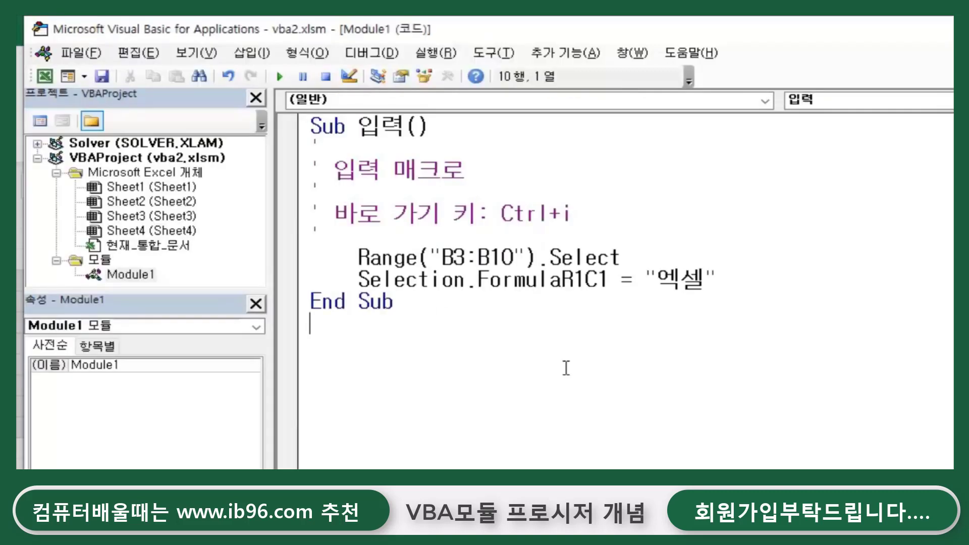
click(412, 294)
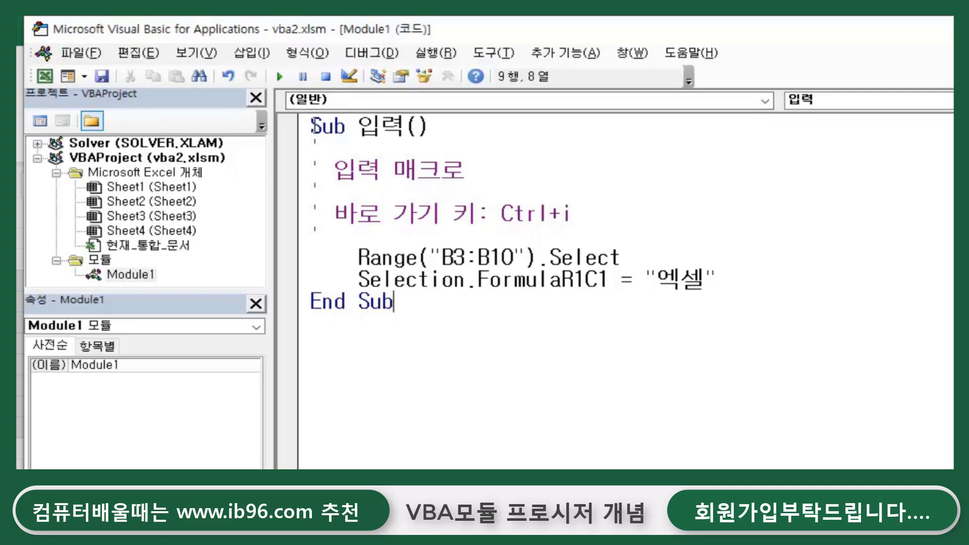
drag(311, 125, 464, 331)
click(464, 331)
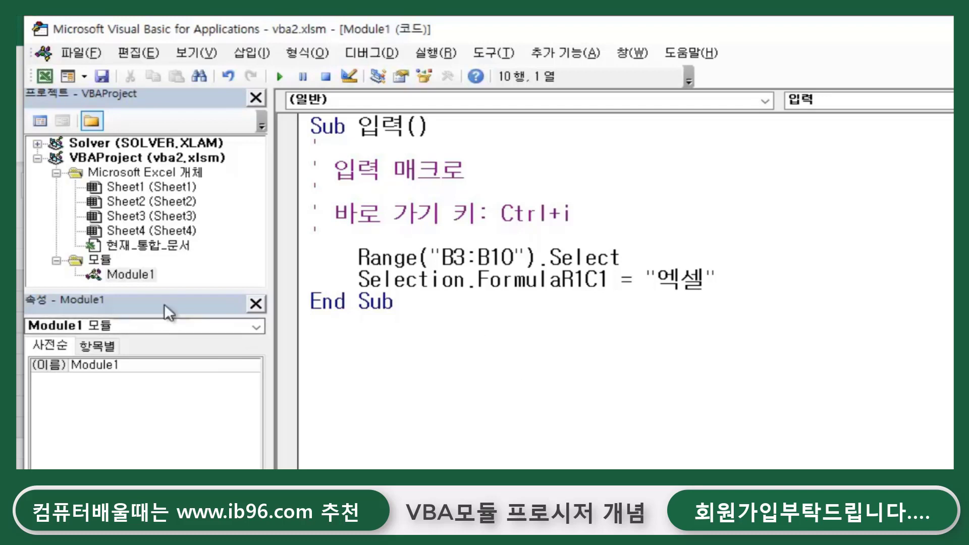
click(171, 276)
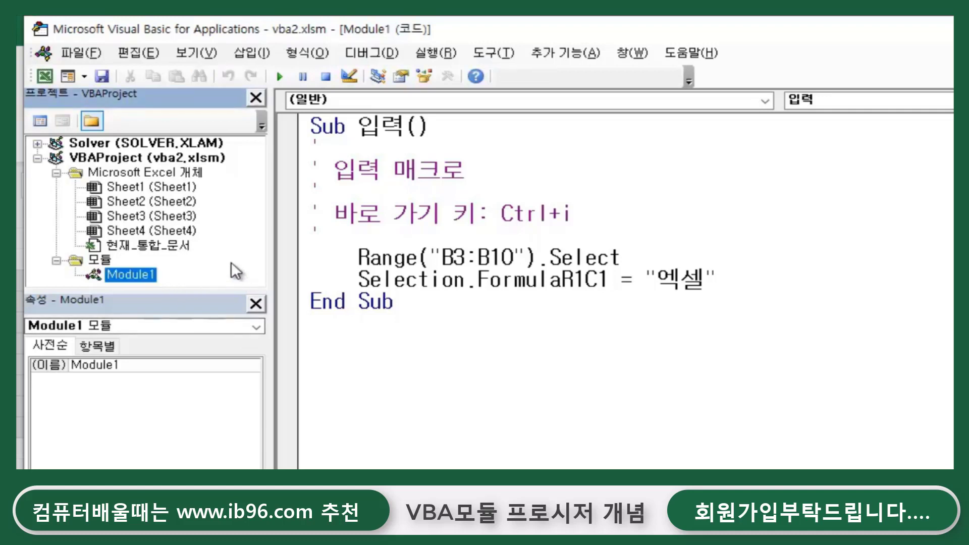
click(632, 450)
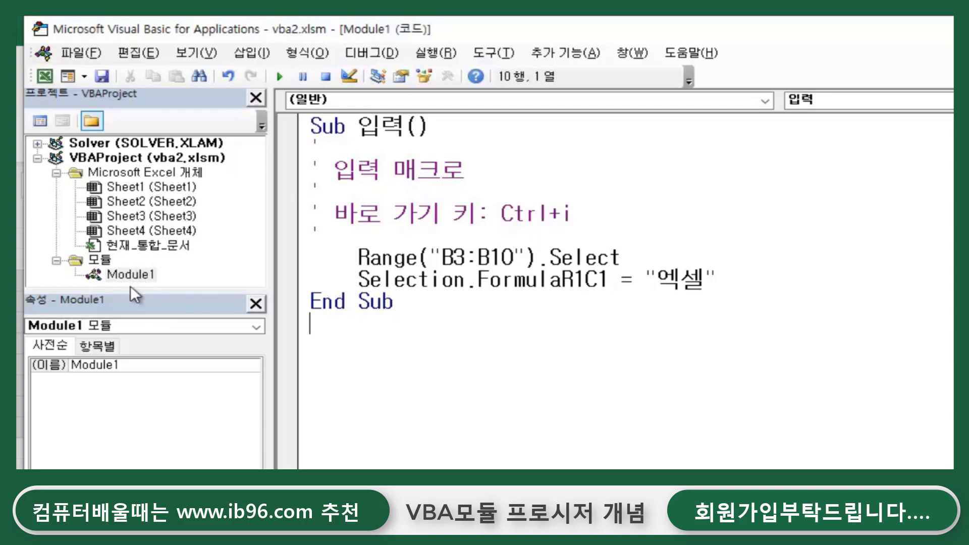
Step: Insert a new empty Module2 into the vba2.xlsm project
click(250, 52)
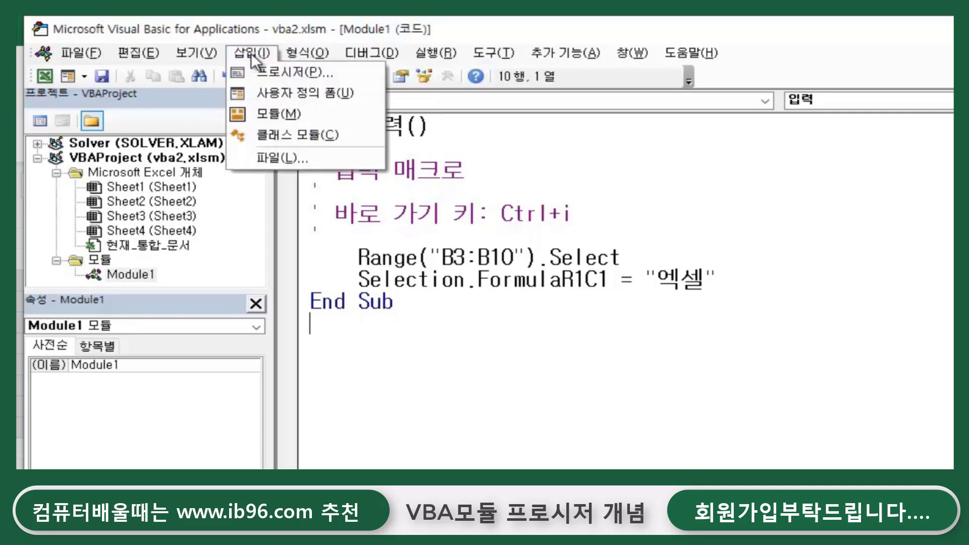
click(271, 112)
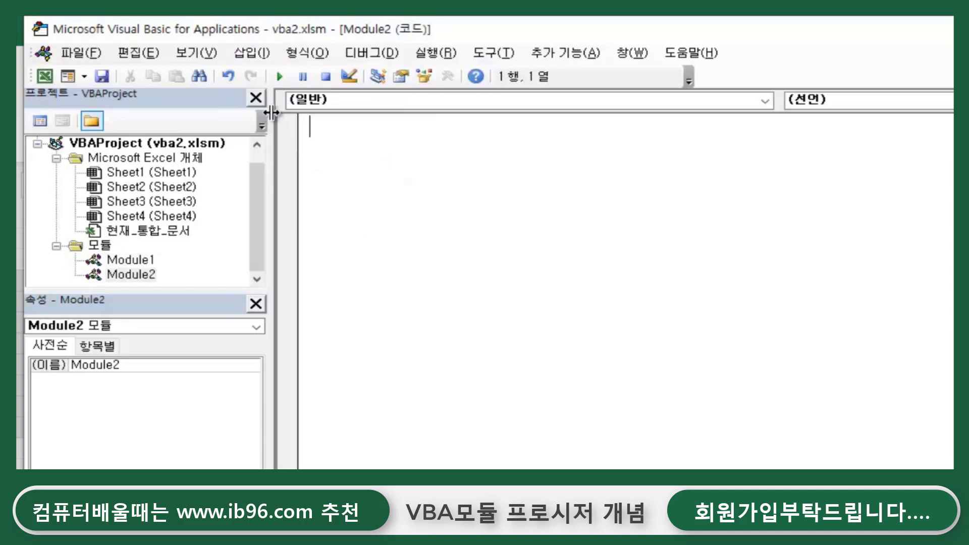
click(136, 277)
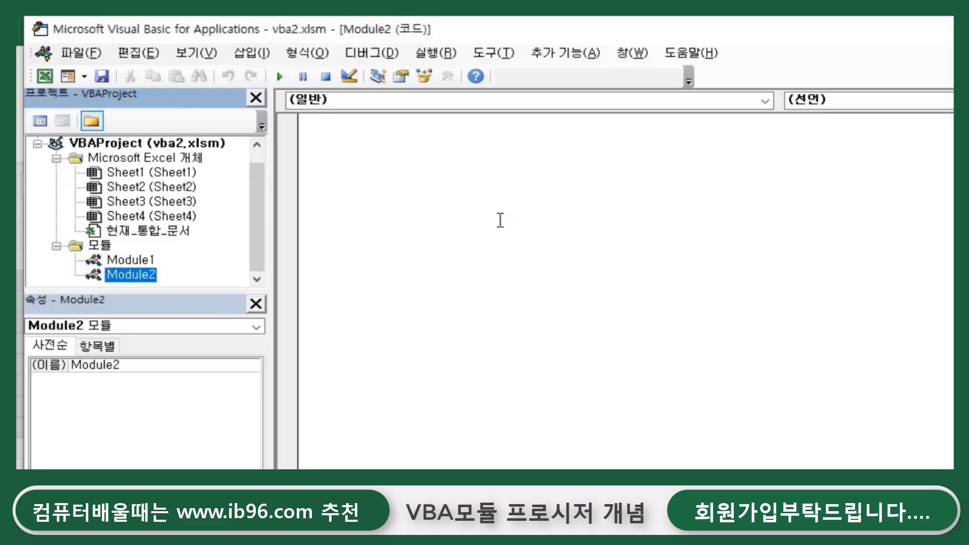
click(461, 237)
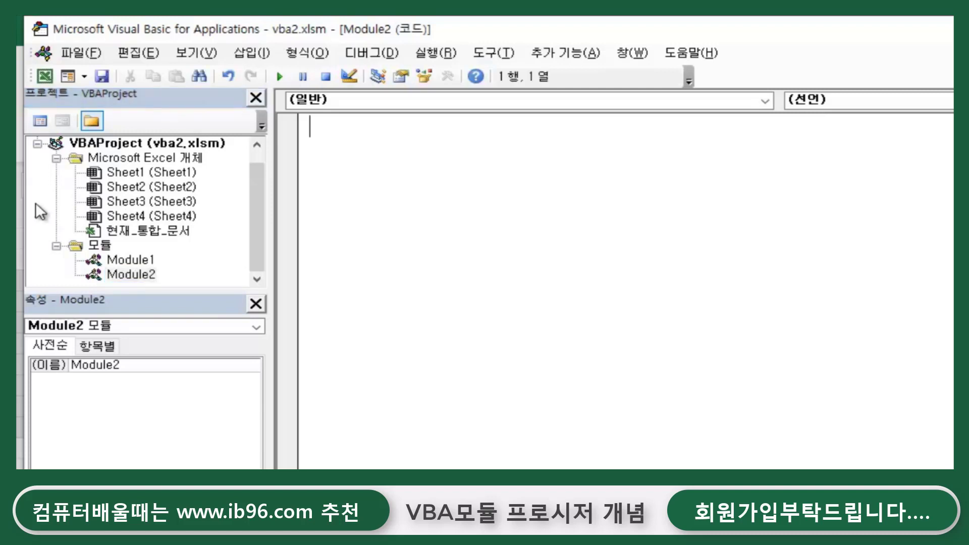
Step: Review Module1's 입력 macro code, then open Module2's blank code window
click(133, 258)
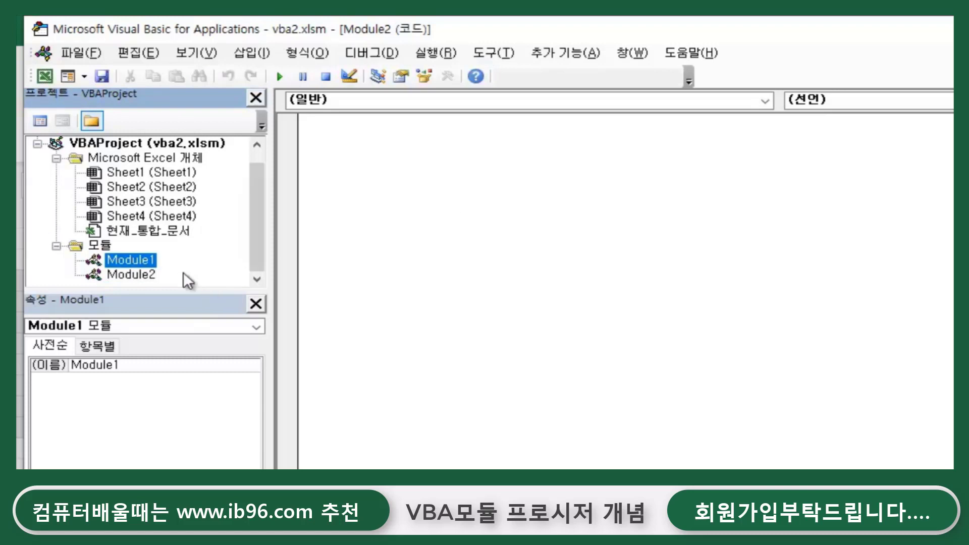
double_click(126, 258)
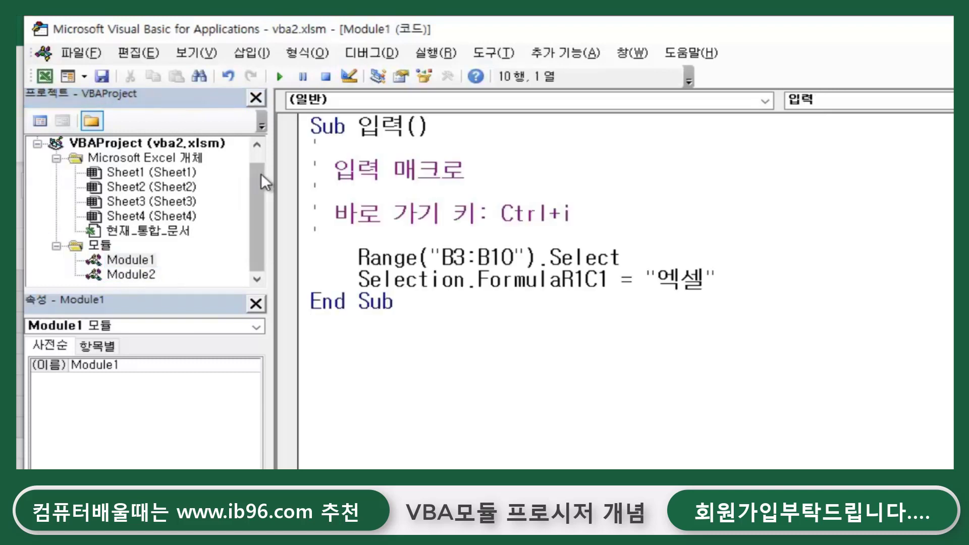
click(669, 258)
click(745, 282)
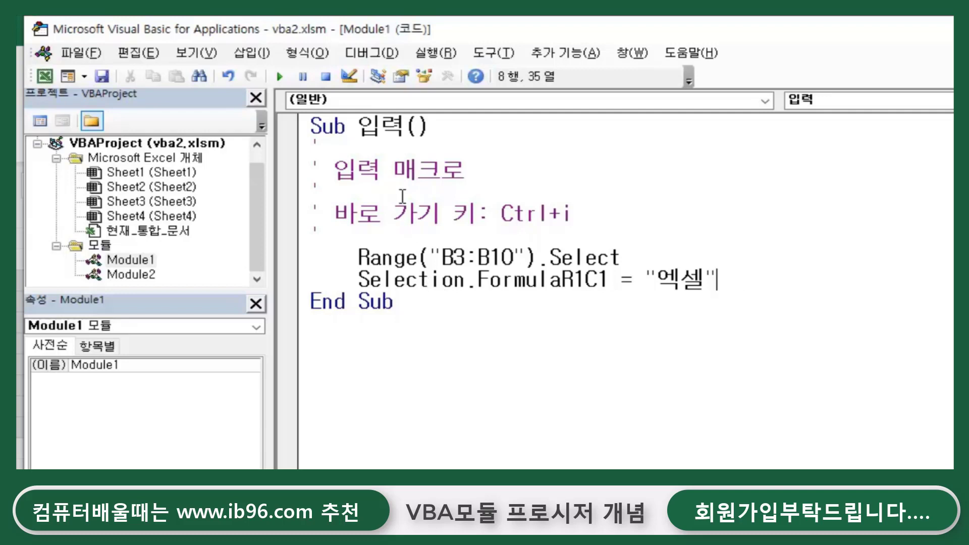
mouse_move(311, 126)
mouse_down()
mouse_move(657, 236)
mouse_move(659, 253)
mouse_move(717, 259)
mouse_move(736, 279)
mouse_move(721, 298)
mouse_up()
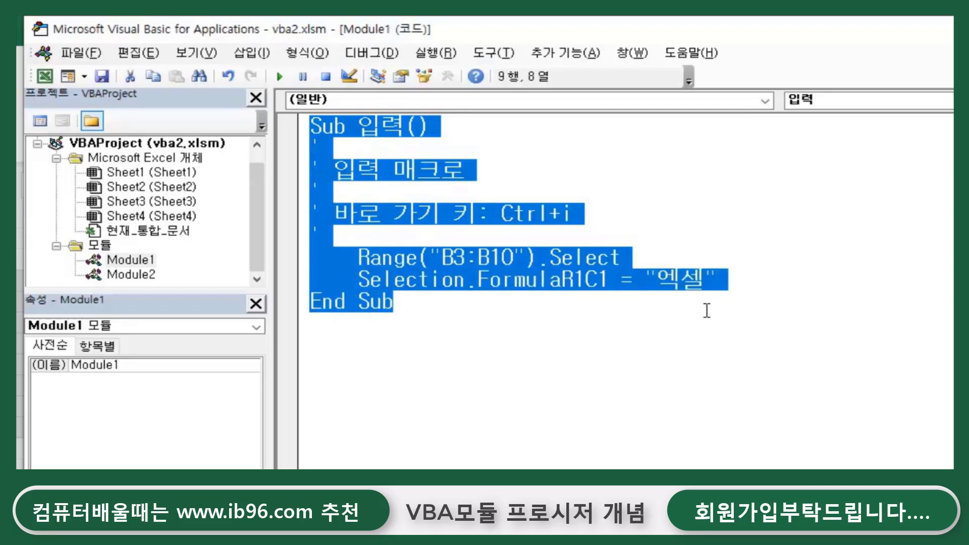
click(641, 328)
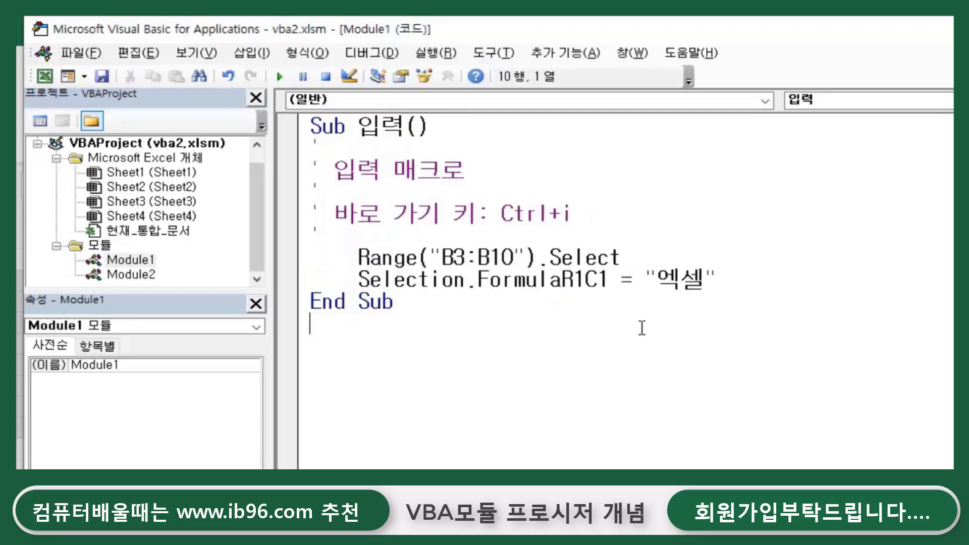
double_click(133, 277)
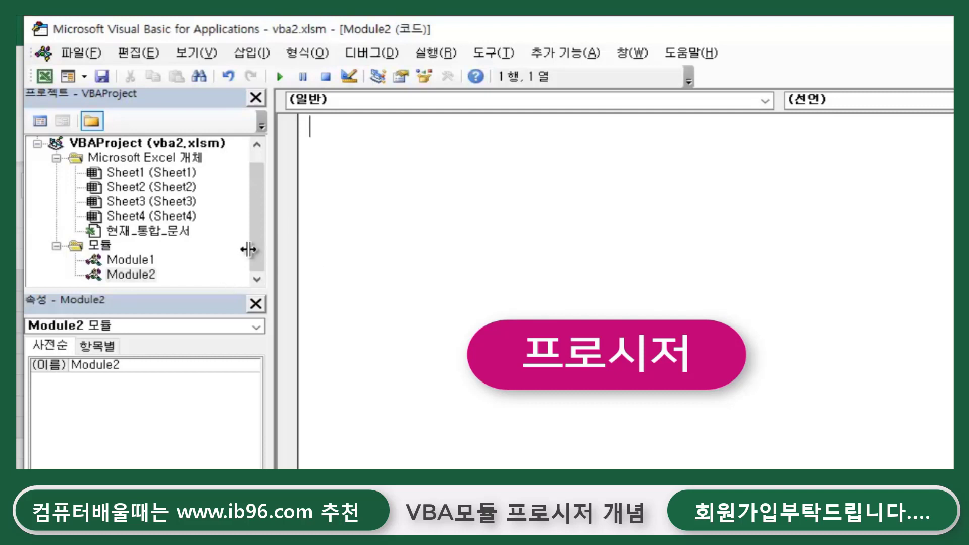
click(139, 278)
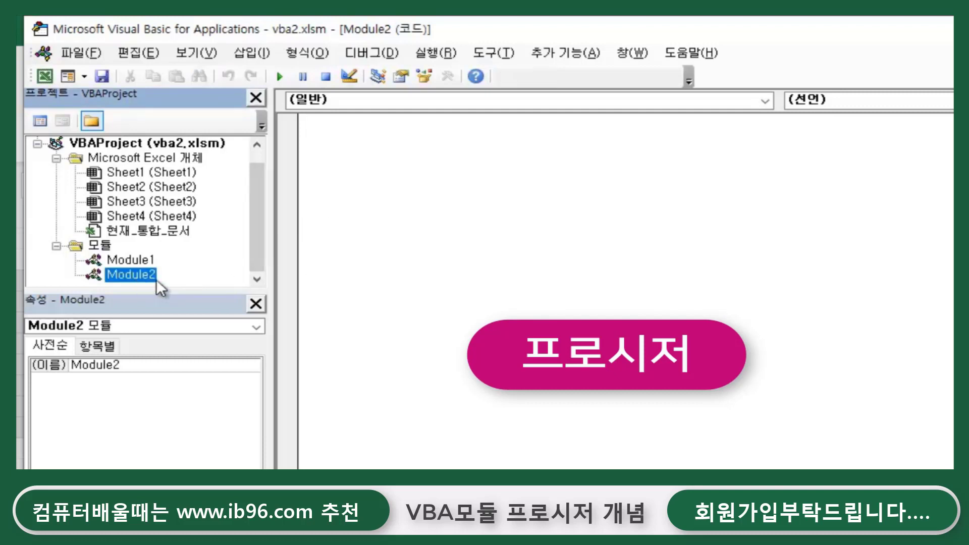
click(283, 269)
click(130, 275)
click(363, 247)
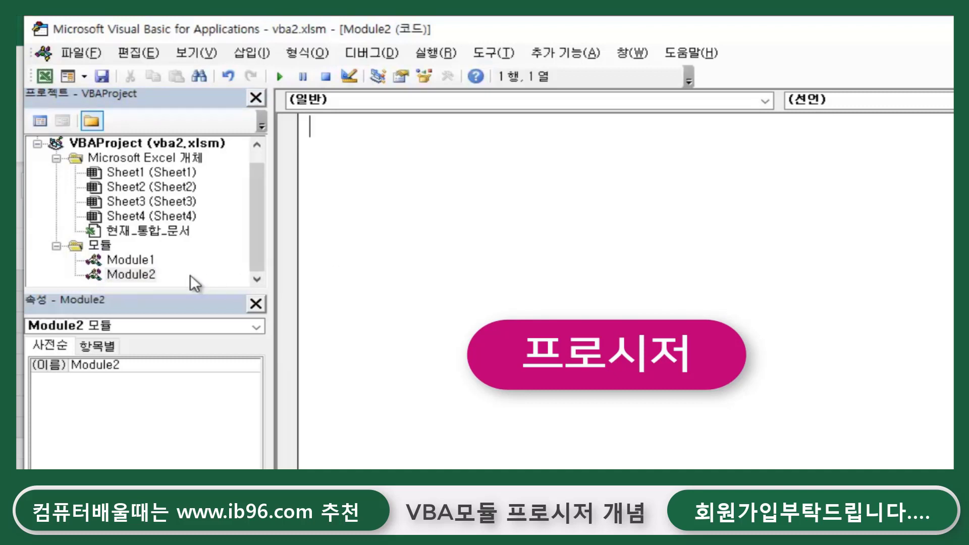
click(133, 277)
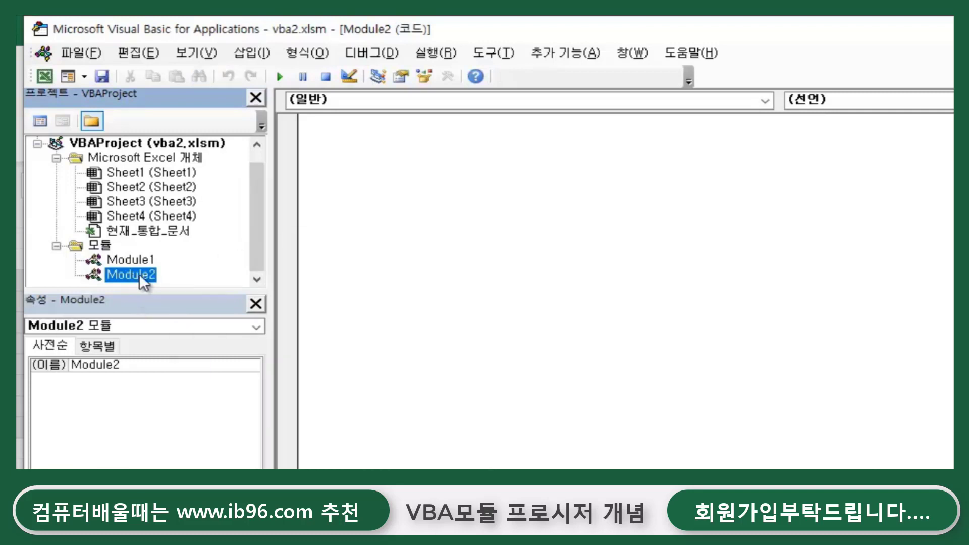
click(259, 58)
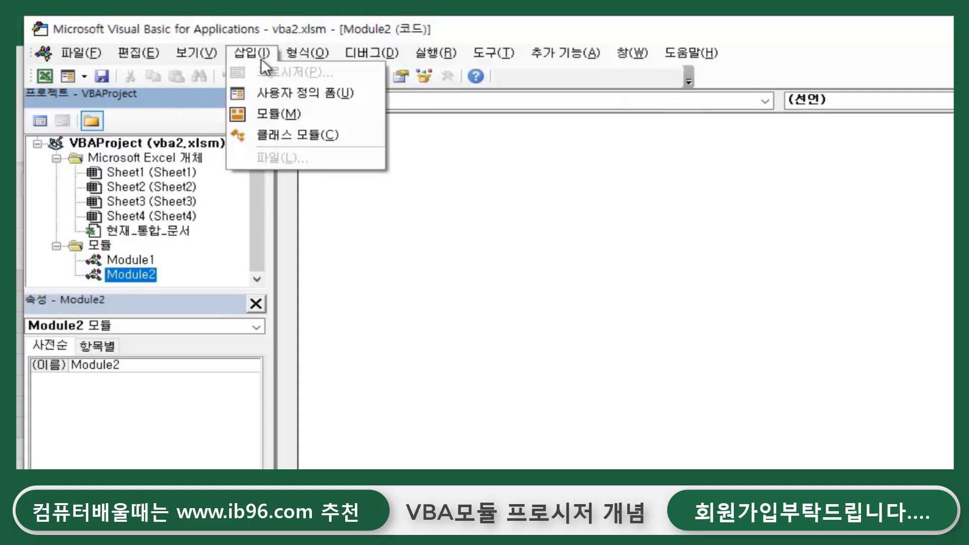
click(580, 218)
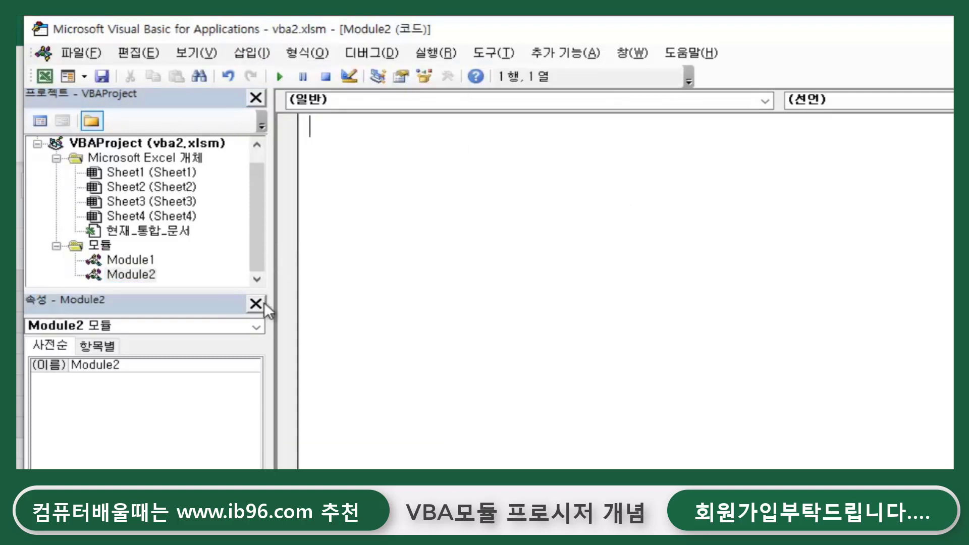
click(146, 274)
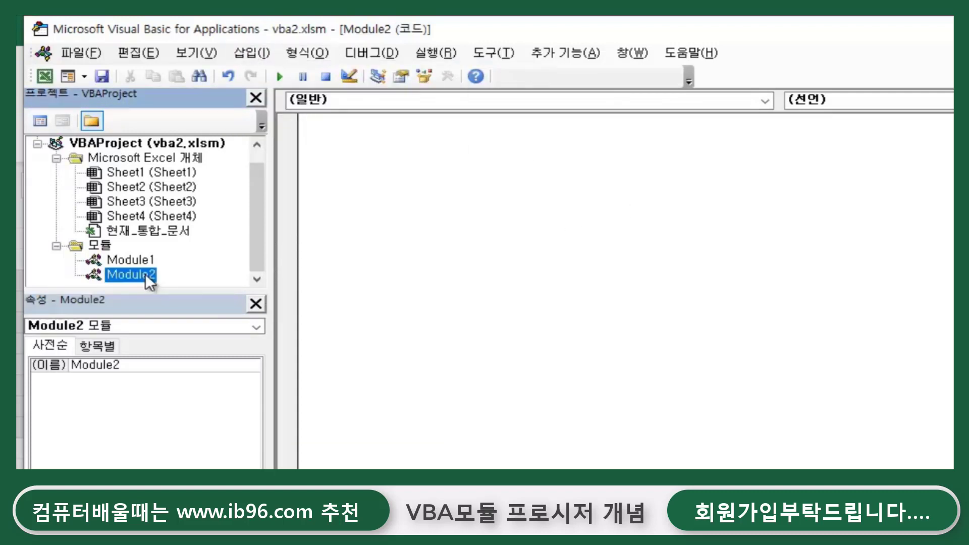
click(244, 57)
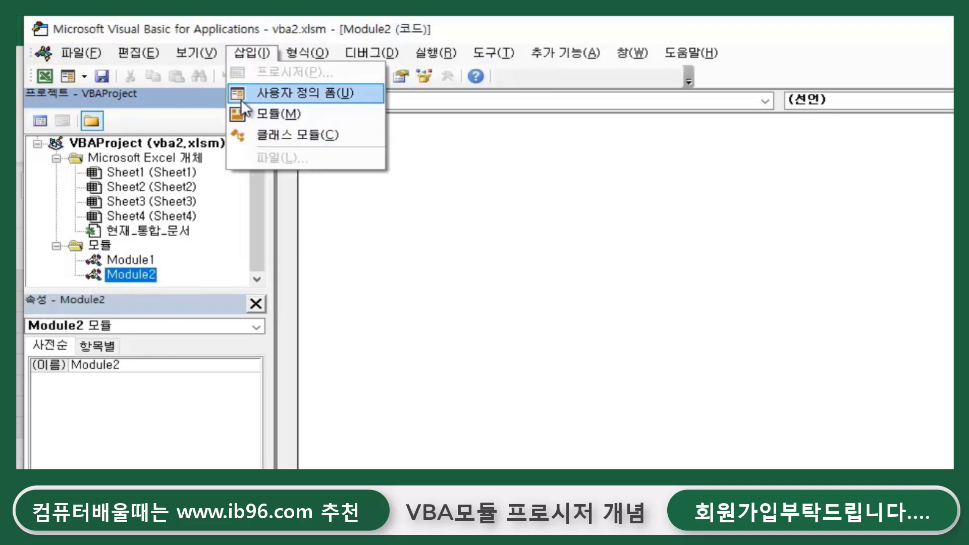
click(425, 178)
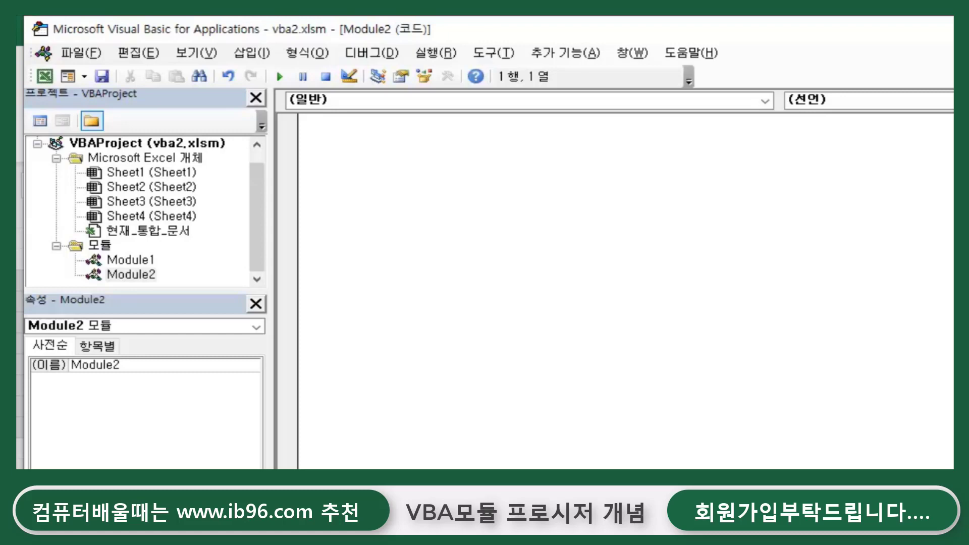
Step: Write the header Sub 글꼴지정() in Module2 so VBA adds the End Sub line
text(su)
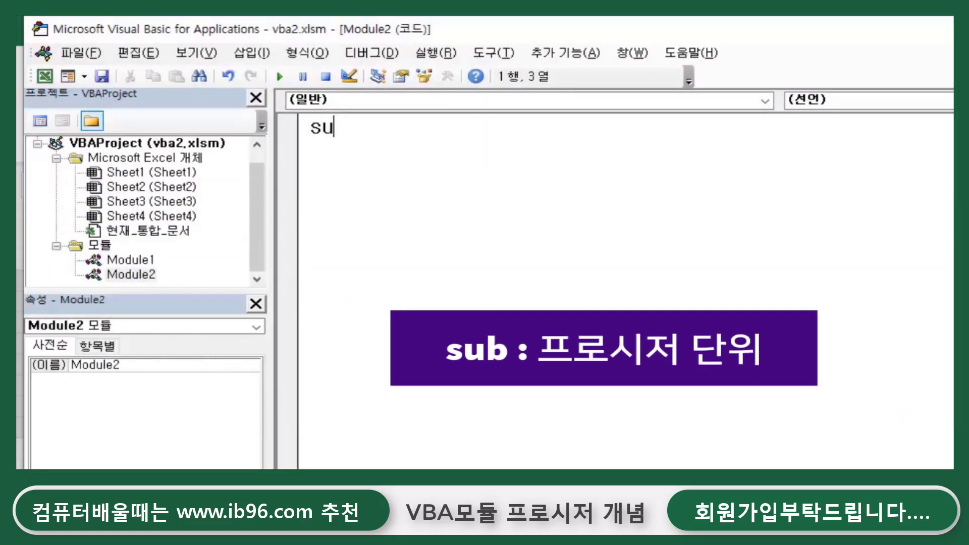
text(b)
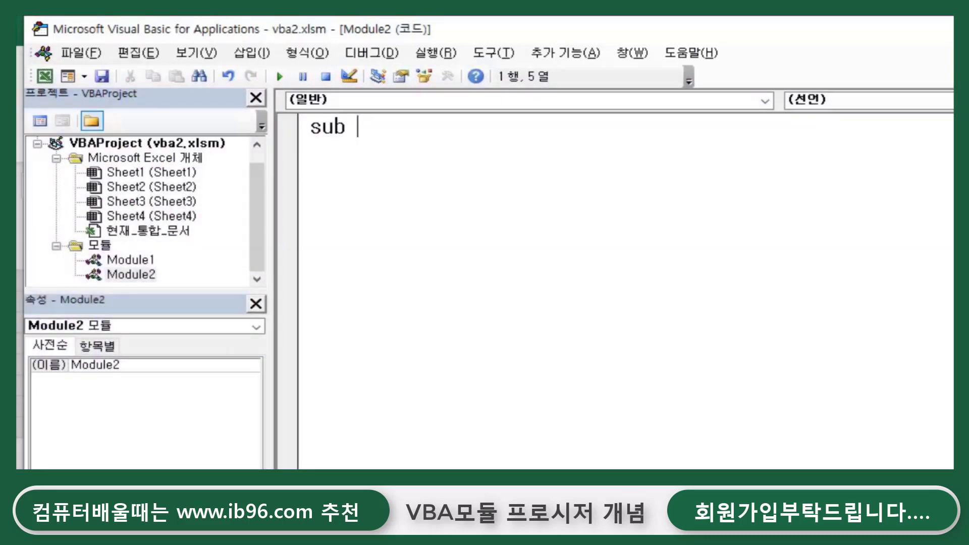
text(fon)
text(t)
key(BackSpace)
key(BackSpace)
key(BackSpace)
key(BackSpace)
text(글)
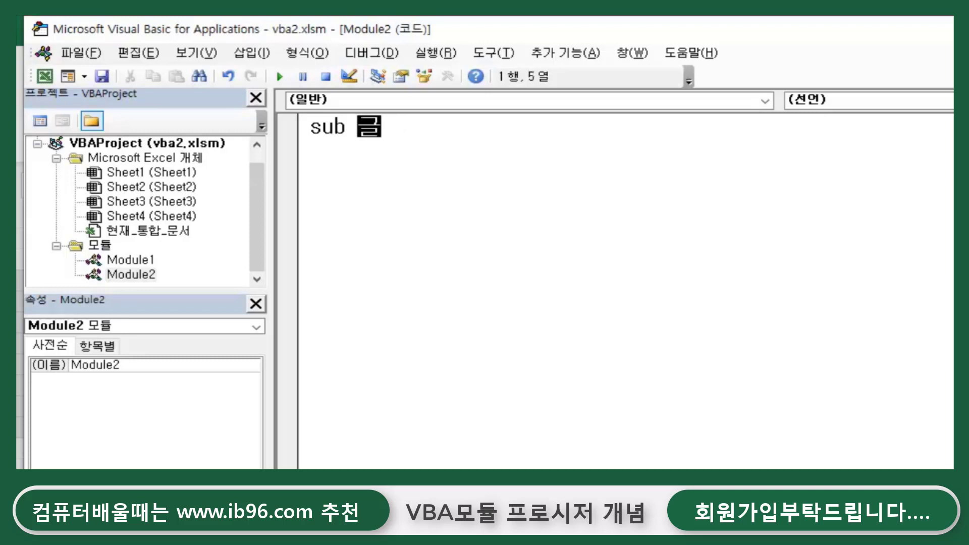
text(꼬꼴지정)
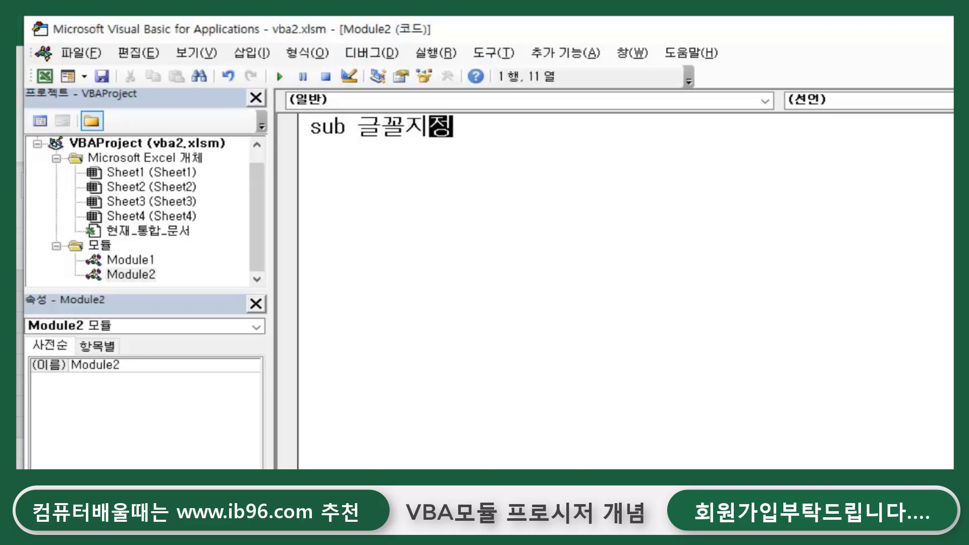
text(())
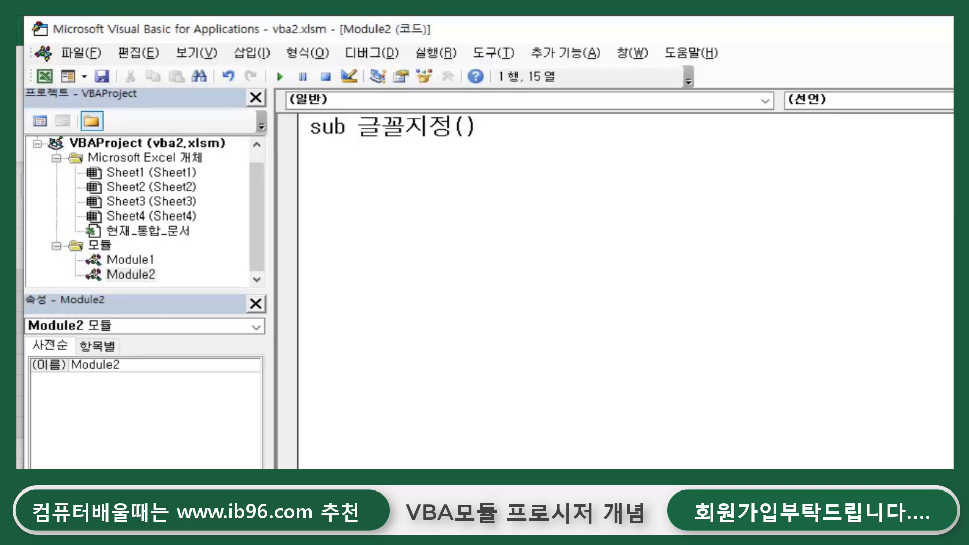
key(Return)
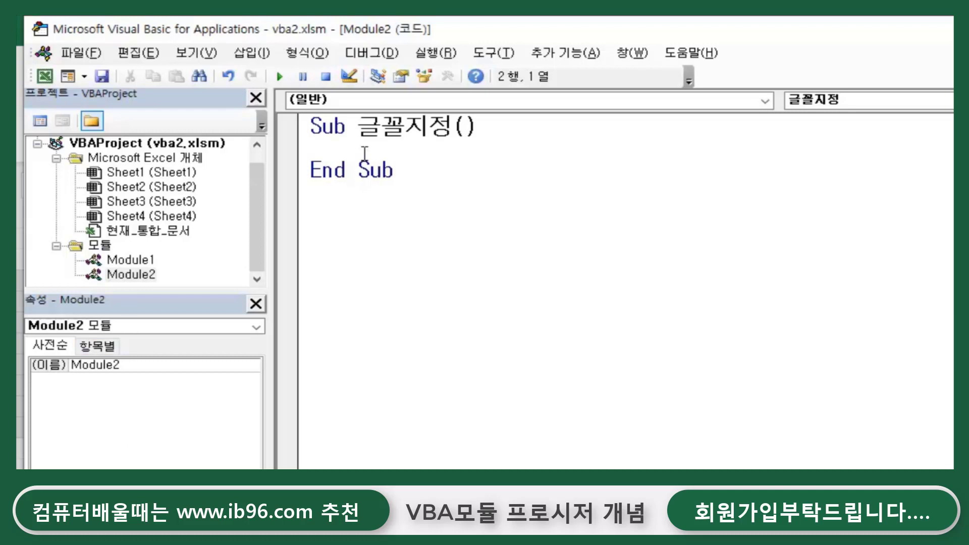
Step: Start a range( statement on the empty line inside 글꼴지정
click(321, 126)
click(415, 169)
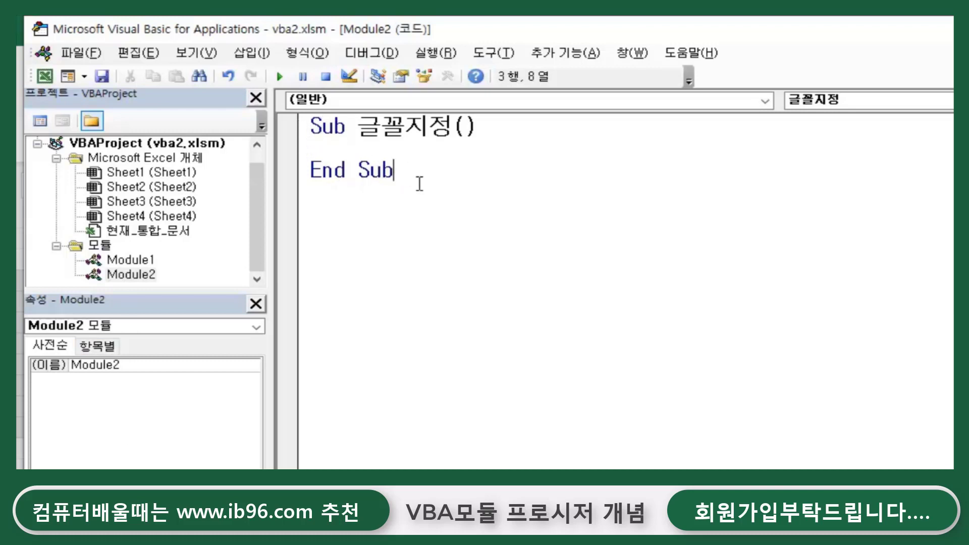
click(328, 149)
text(ㄱ)
key(BackSpace)
text(rang)
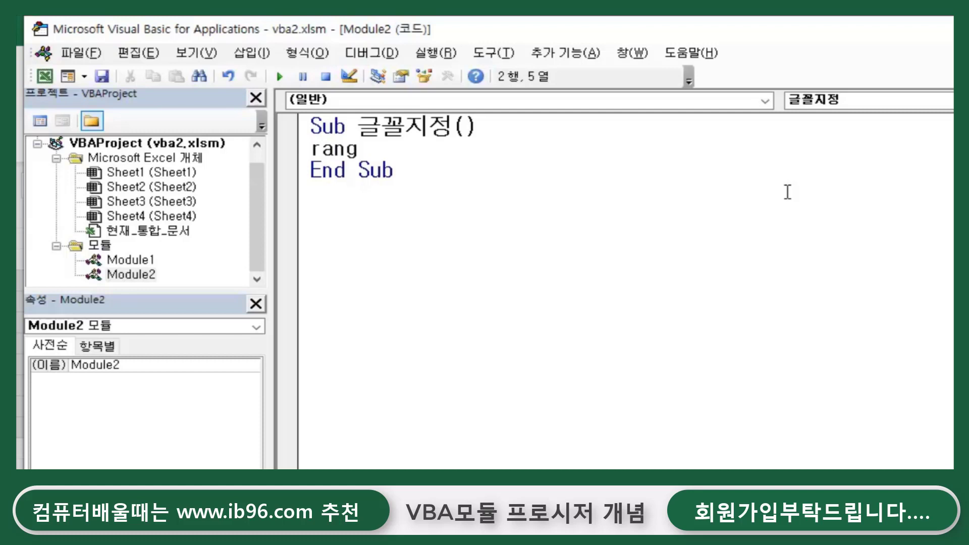
text(e()
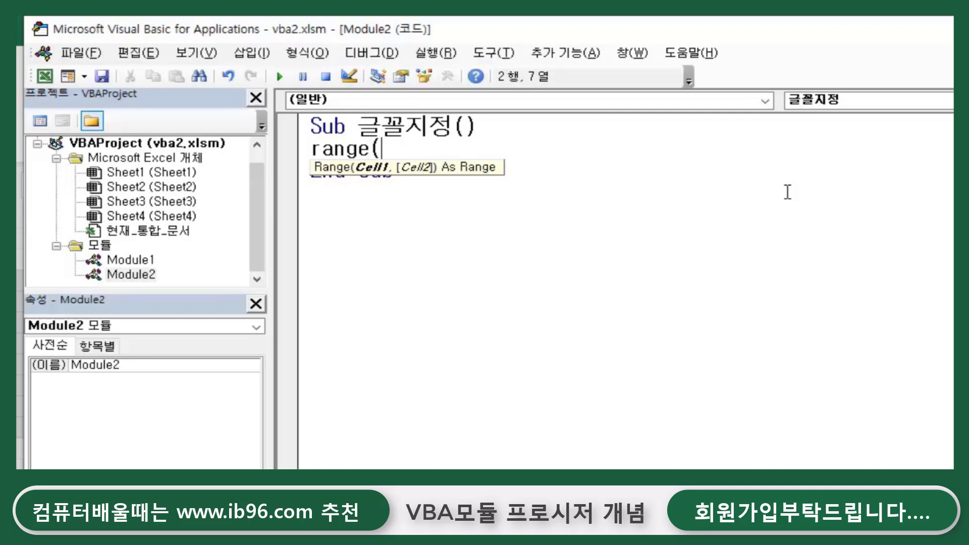
Step: Complete the first statement as Range("a3:b10").Select and start a new line
text(")
text(a)
text(3:)
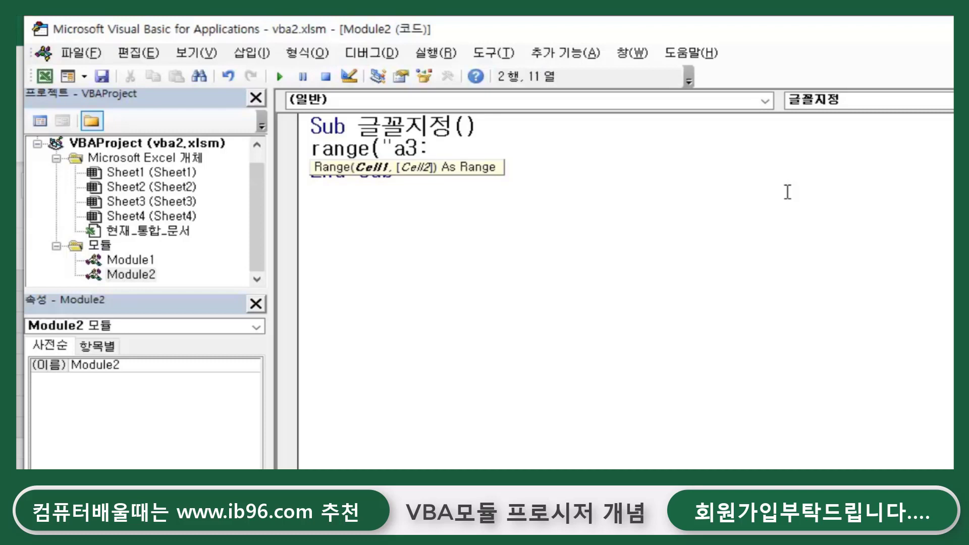
text(b1)
text(0"))
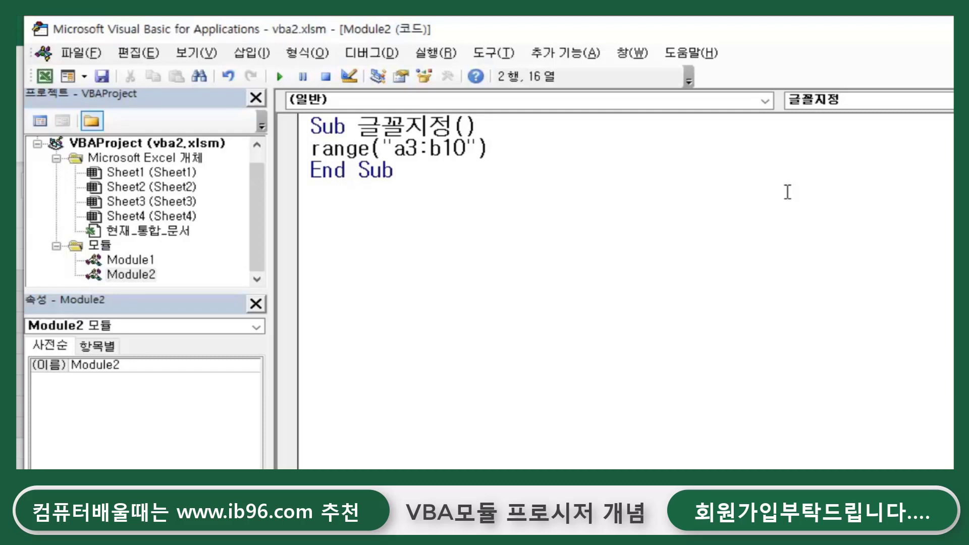
text(.sel)
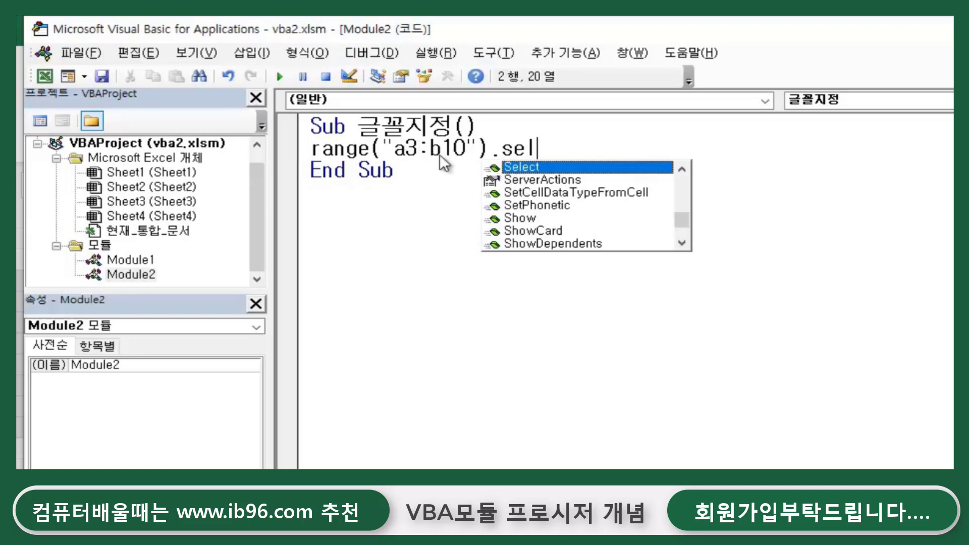
double_click(522, 168)
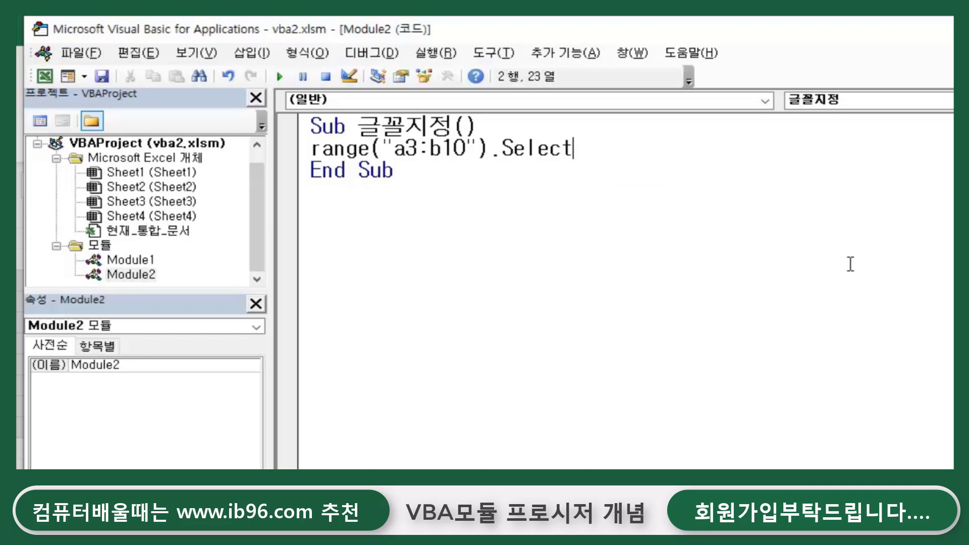
key(Return)
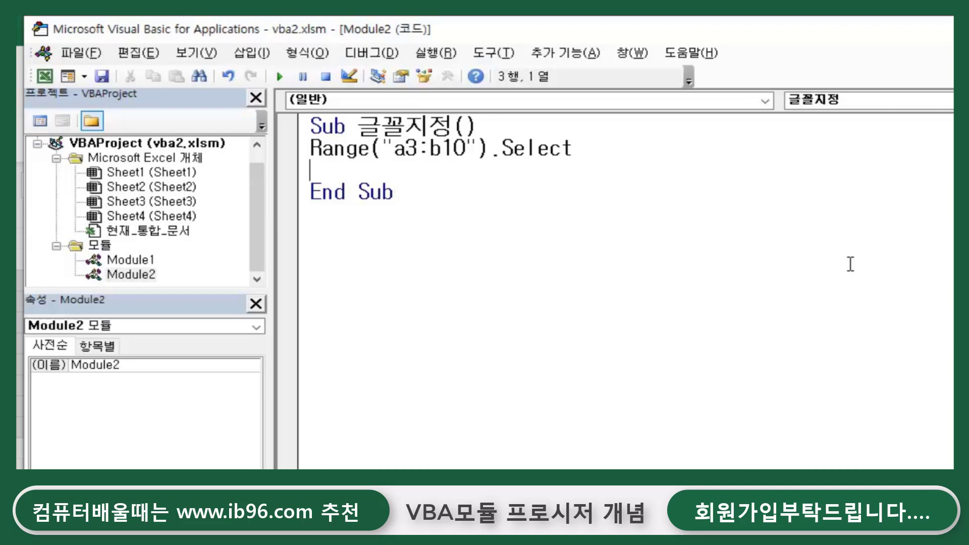
Step: Add Selection.Value = "excel vba~" as the second line, then begin selection.font.color=
text(s)
text(elec)
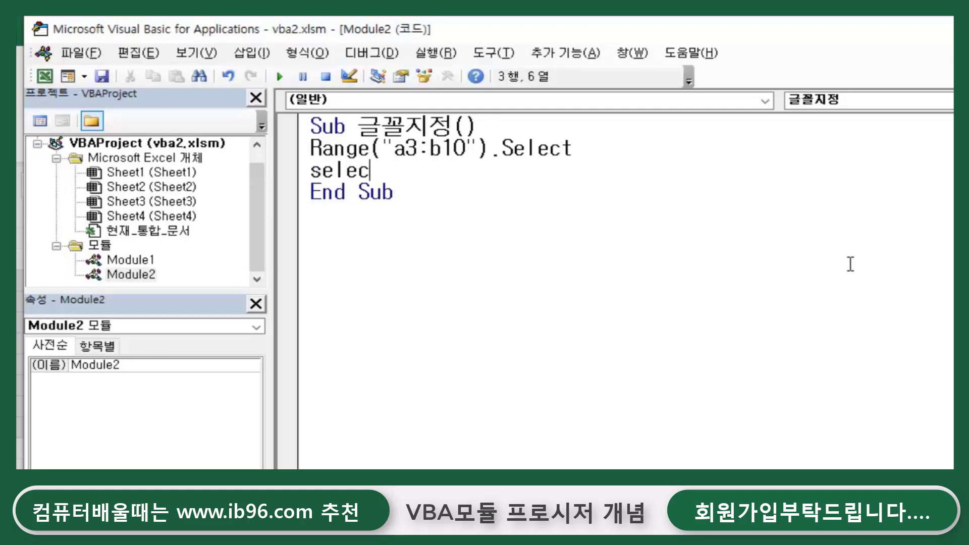
text(tion.)
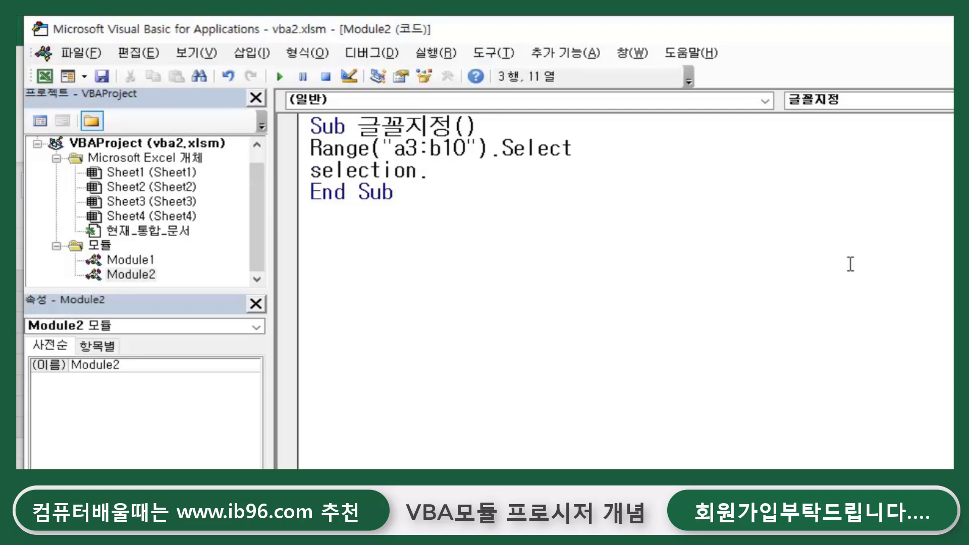
text(valu)
text(e=)
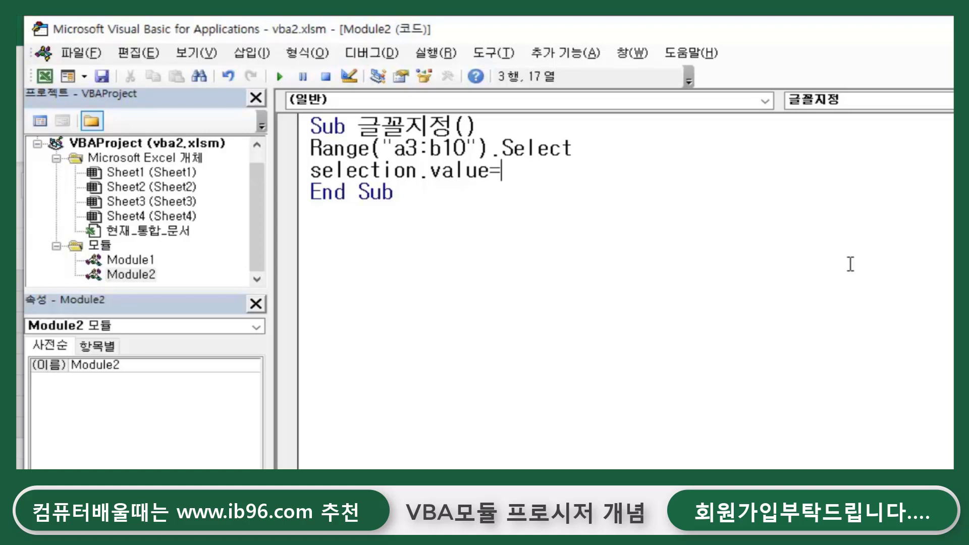
text(")
text(dpr)
key(BackSpace)
key(BackSpace)
key(BackSpace)
text(퓨)
key(BackSpace)
key(BackSpace)
key(BackSpace)
text(")
text(dp)
key(BackSpace)
key(BackSpace)
text(e)
text(xcel )
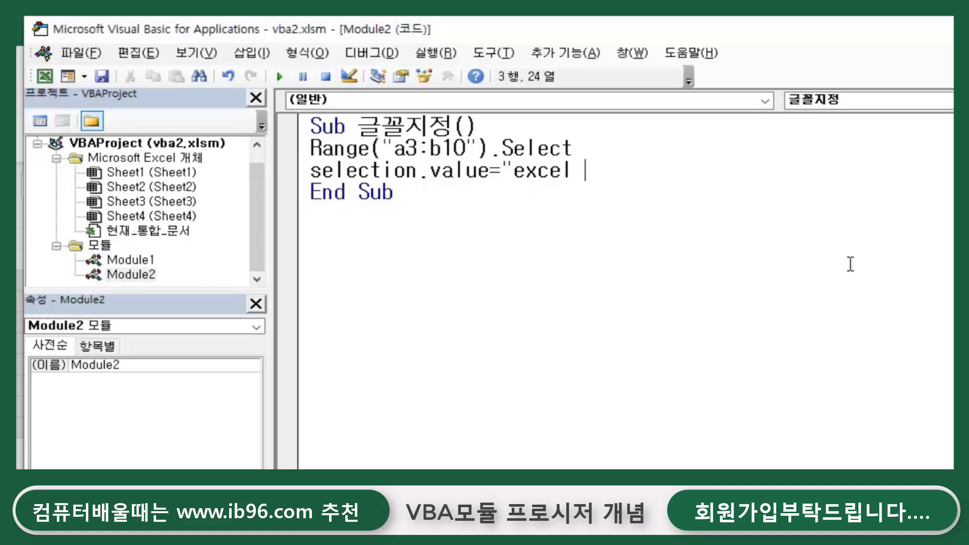
text(vba)
text(~")
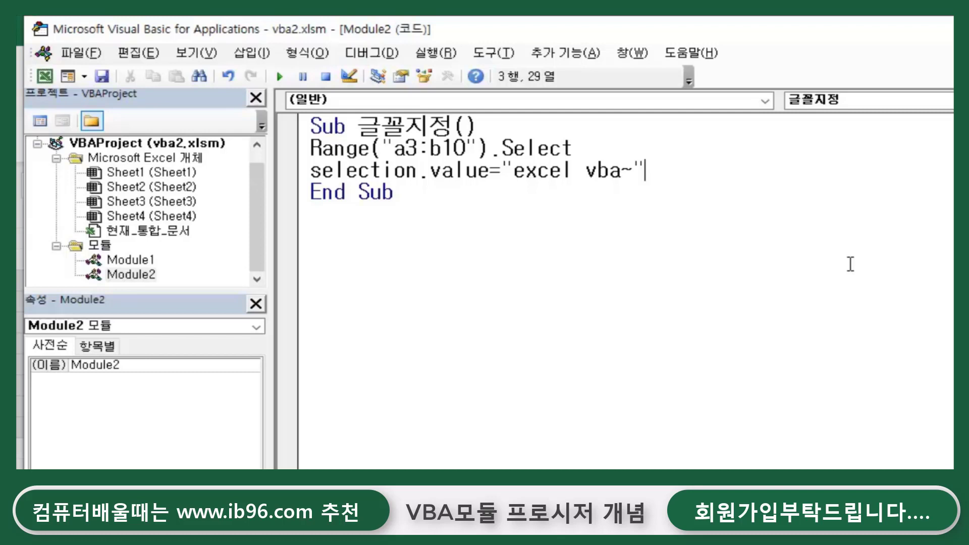
key(Return)
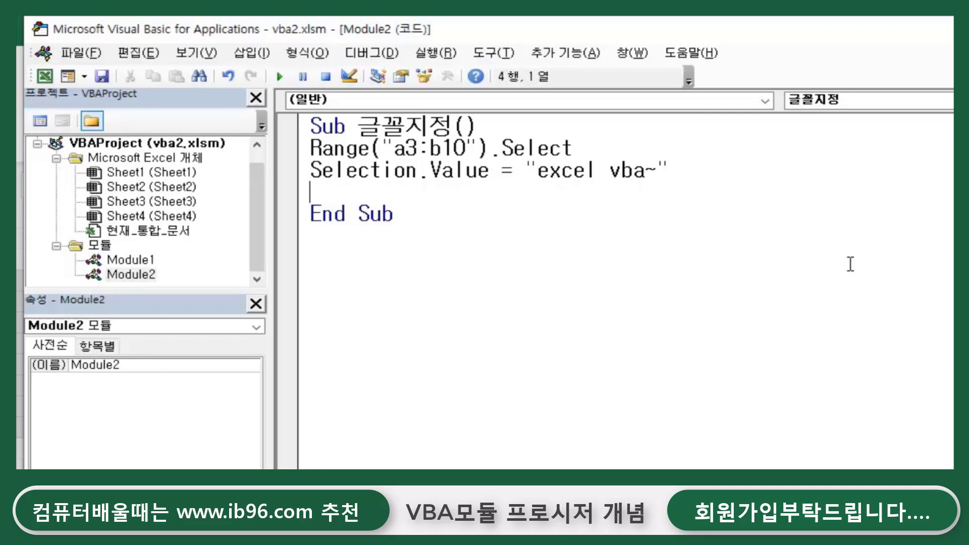
text(sel)
text(ect)
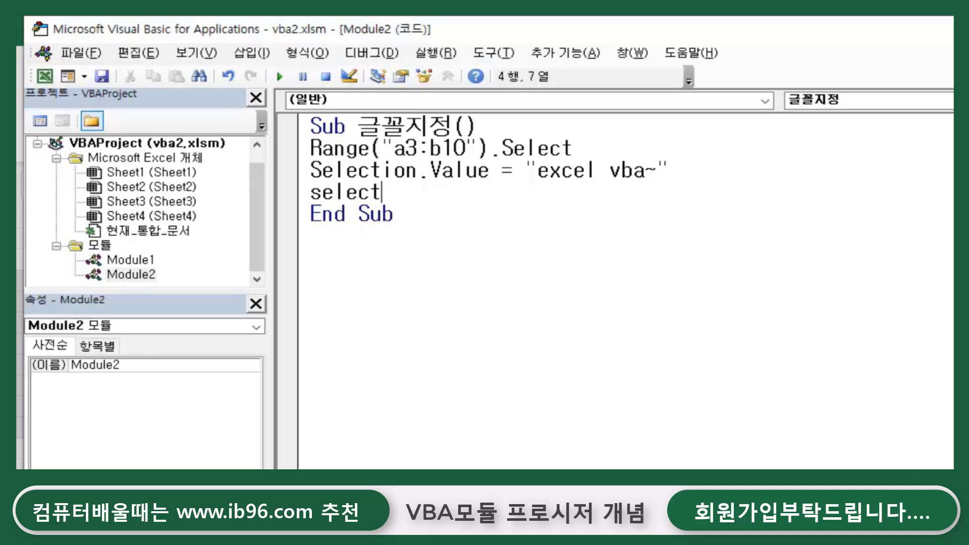
text(ion)
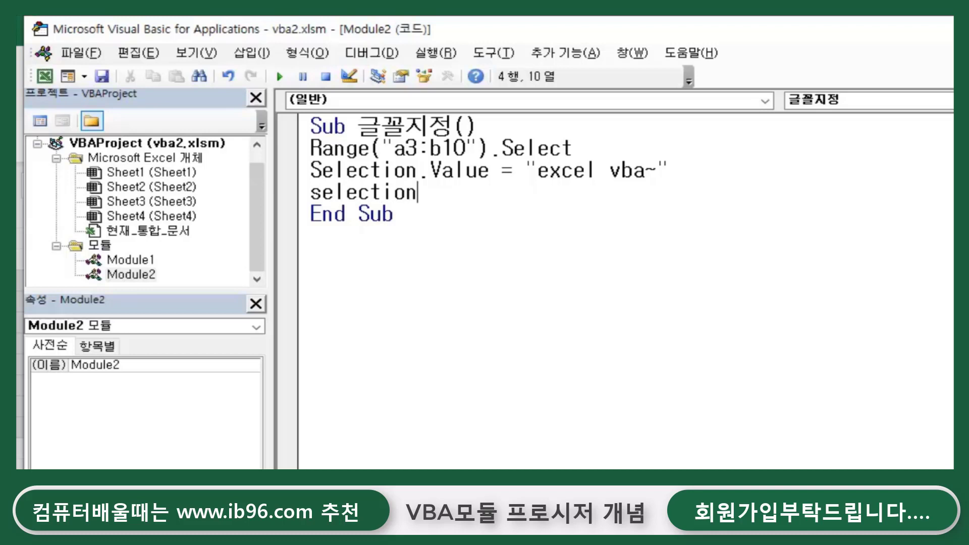
text(.)
text(fo)
text(nt)
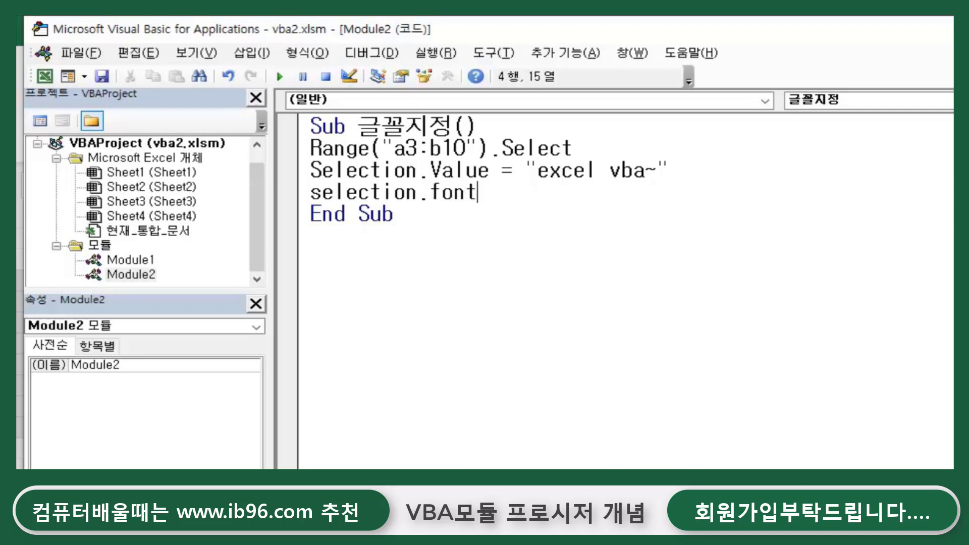
text(.col)
text(or=)
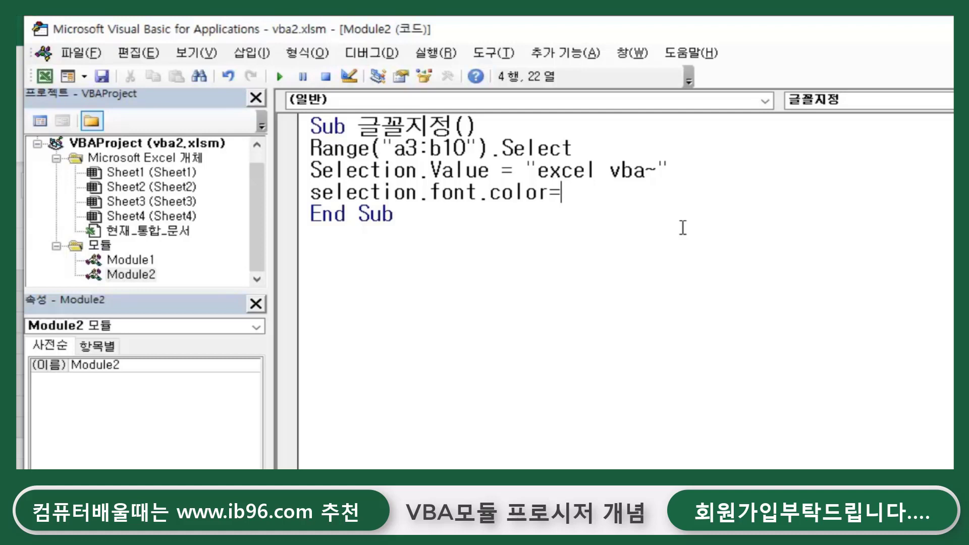
Step: Finish the font colour line as Selection.Font.Color = RGB(255, 0, 0)
text(r)
text(gb)
text(()
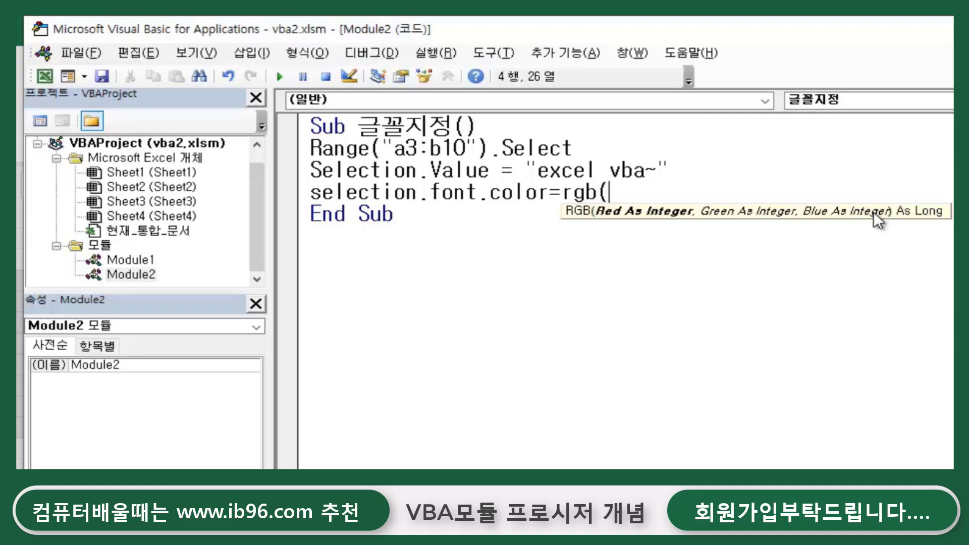
text(25)
text(5)
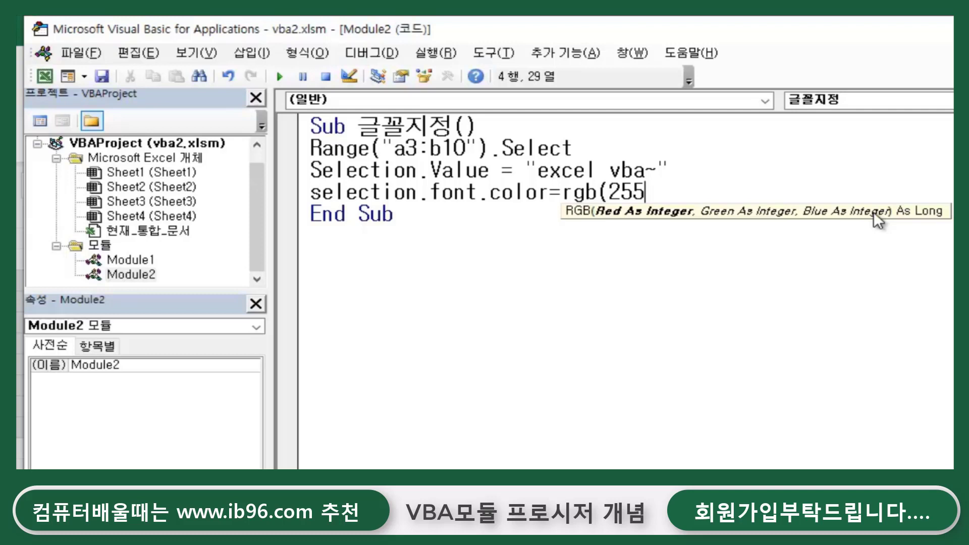
text(,0)
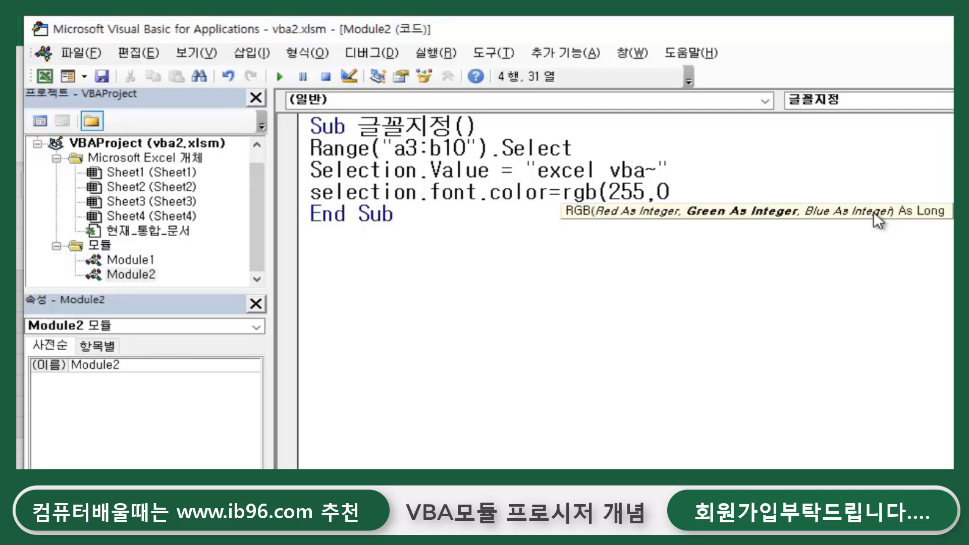
text(,0))
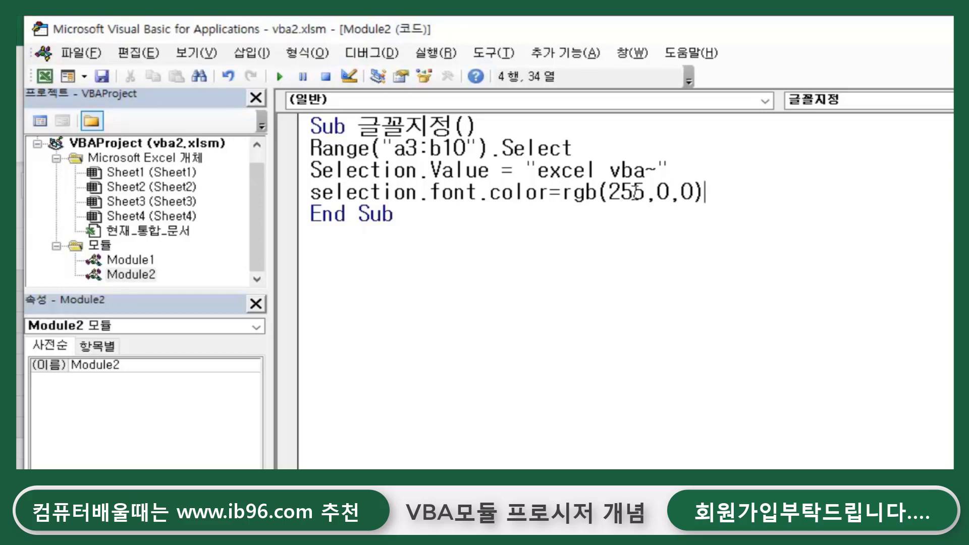
click(414, 193)
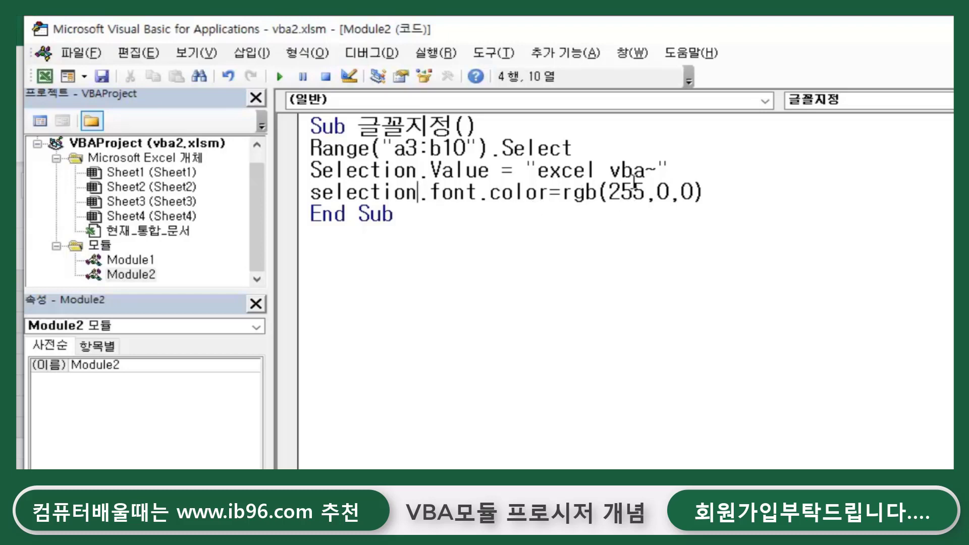
Step: Move the caret to the empty line below the finished 글꼴지정 procedure
click(745, 197)
click(555, 244)
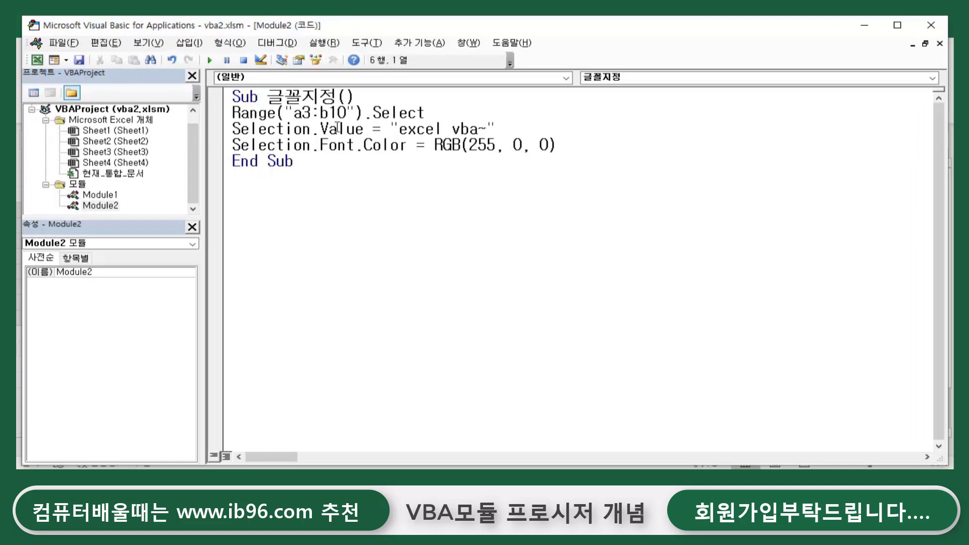
click(326, 161)
click(328, 194)
Step: Back on Excel's Sheet1, pick an empty cell and open the Developer Insert controls gallery
click(36, 63)
click(417, 272)
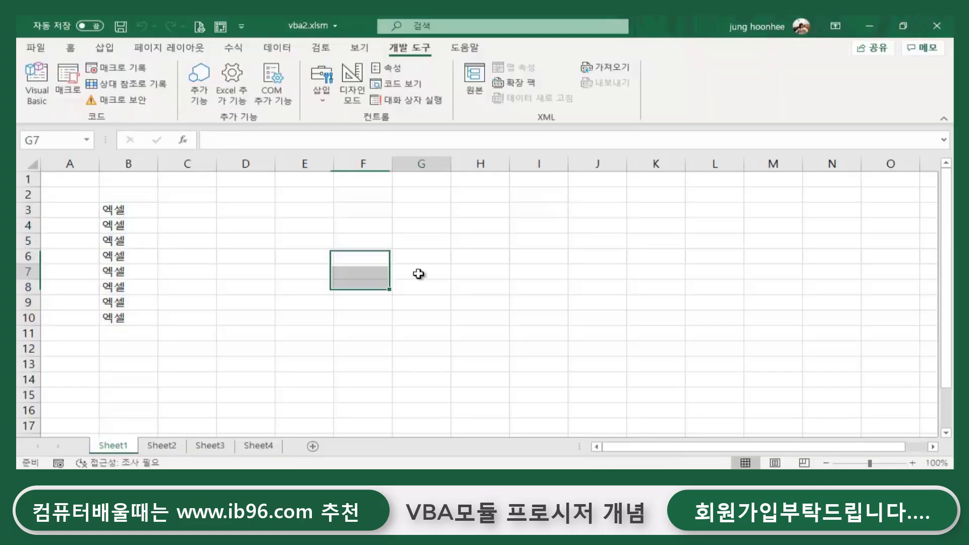
click(516, 231)
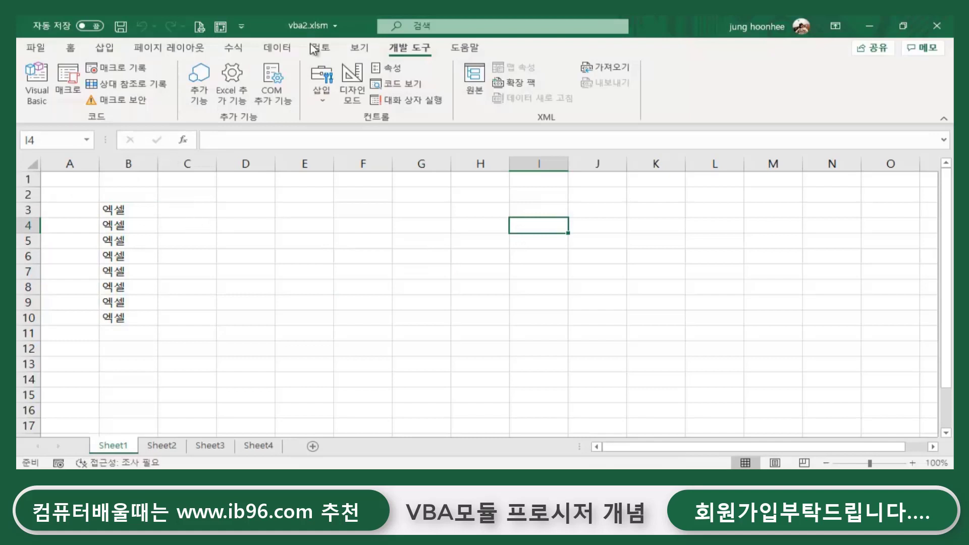
click(317, 109)
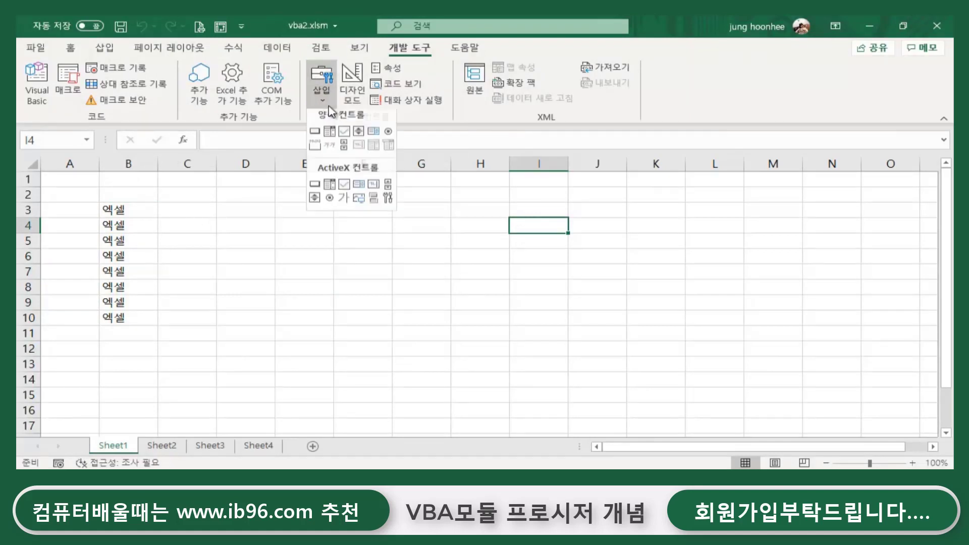
Step: Draw a Form Control button across G1:H2 and assign it the 글꼴지정 macro
click(315, 136)
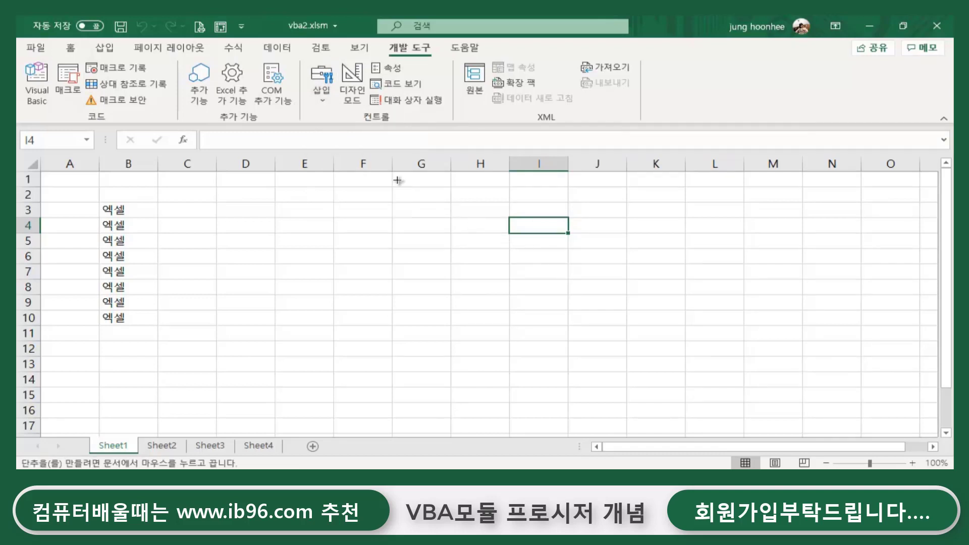
mouse_move(392, 174)
mouse_down()
mouse_move(468, 174)
mouse_move(523, 207)
mouse_up()
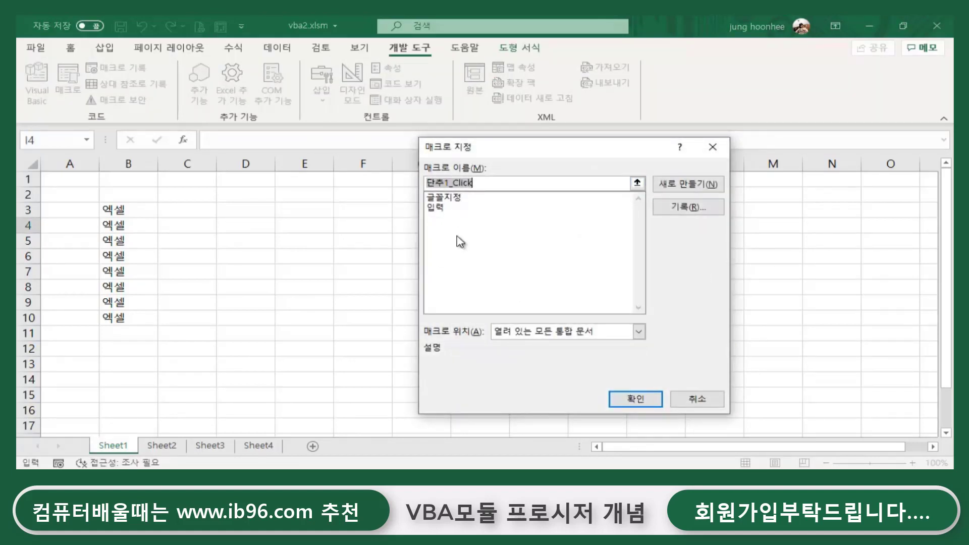
click(458, 201)
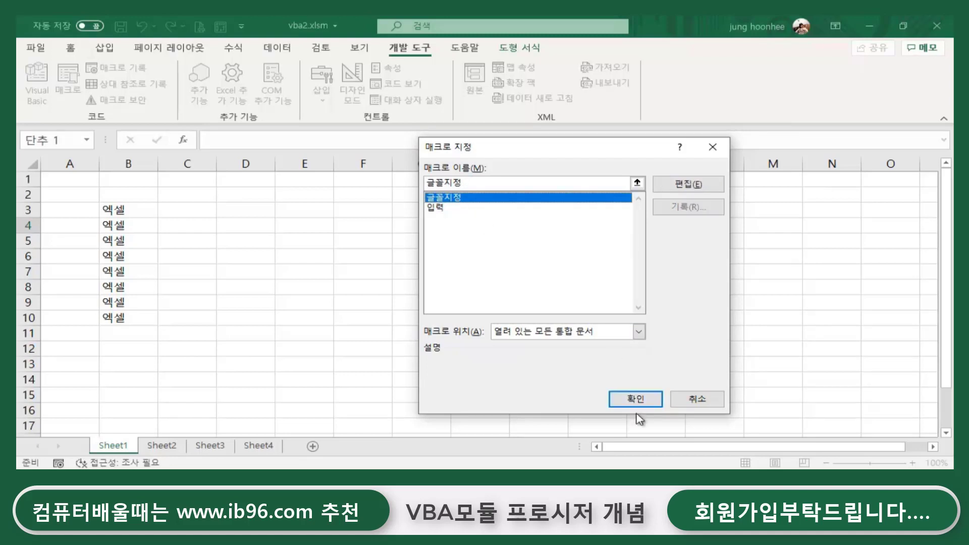
click(635, 399)
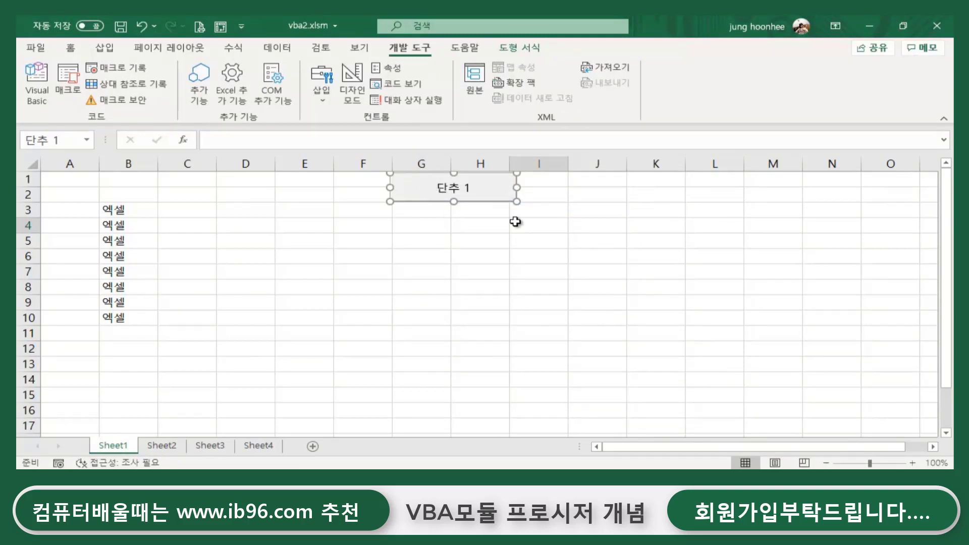
Step: Run 글꼴지정 from the 단추 1 button, filling A3:B10 with red "excel vba~"
click(673, 254)
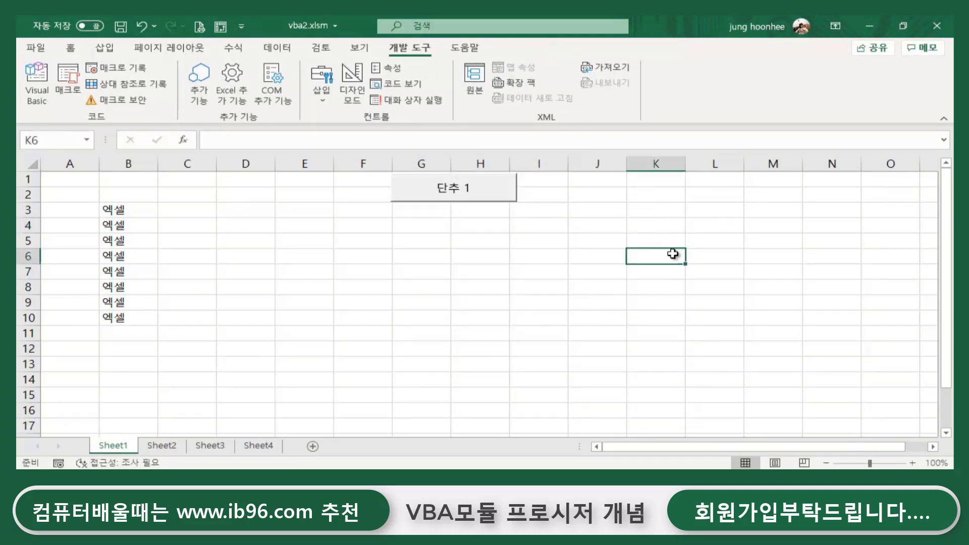
click(460, 196)
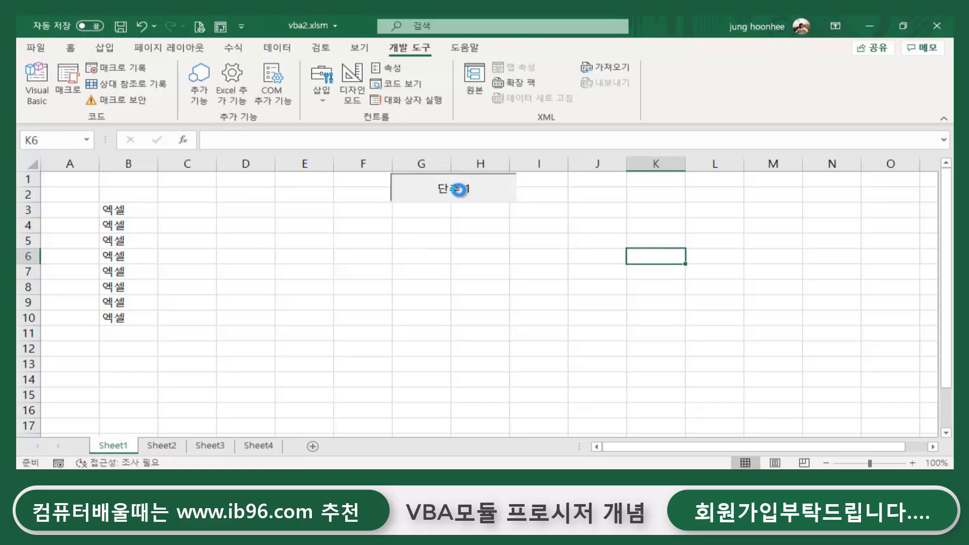
click(329, 320)
Step: Widen column B to fit the text, then click a few cells on the sheet
drag(100, 163, 195, 162)
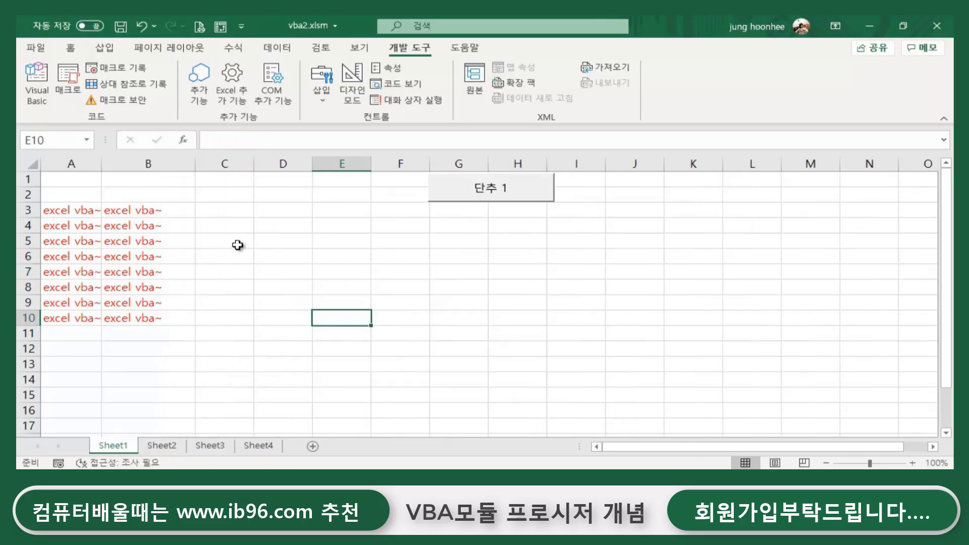
double_click(237, 244)
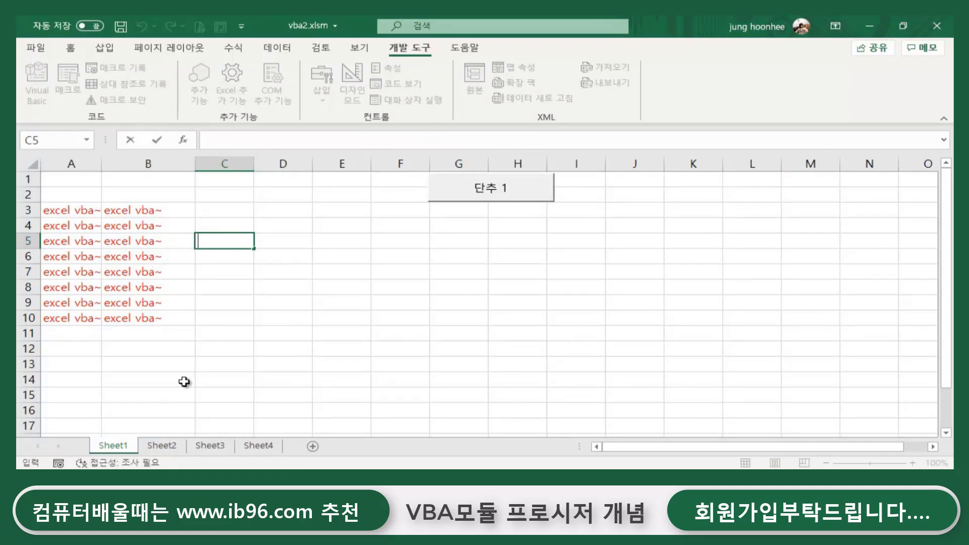
click(572, 282)
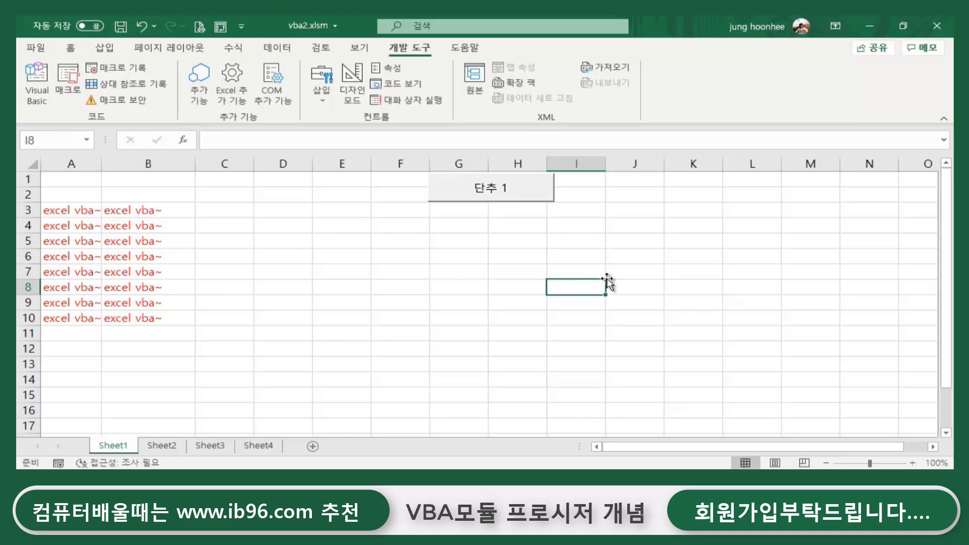
click(427, 275)
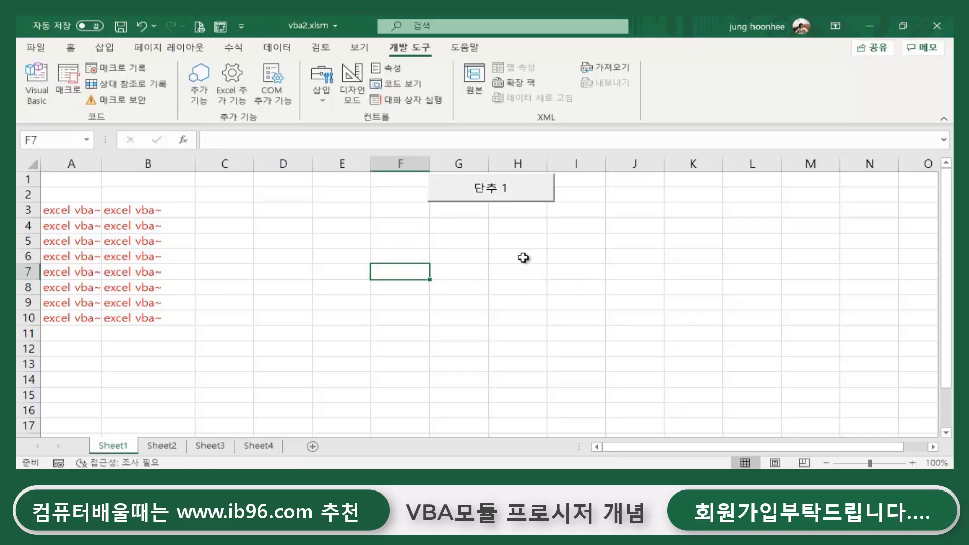
Step: Reopen Module2's 글꼴지정 code with Alt+F11 and add a blank line after End Sub
key(alt+F11)
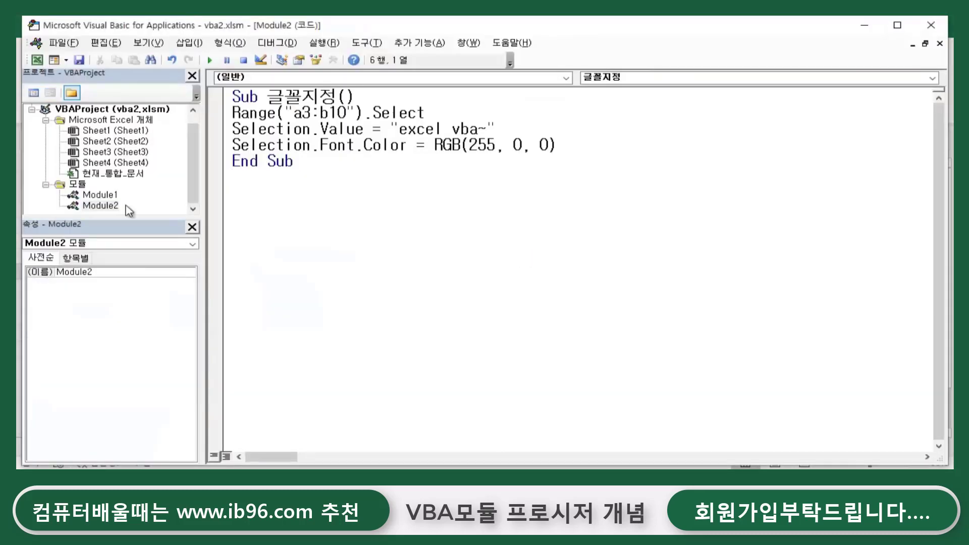
click(108, 207)
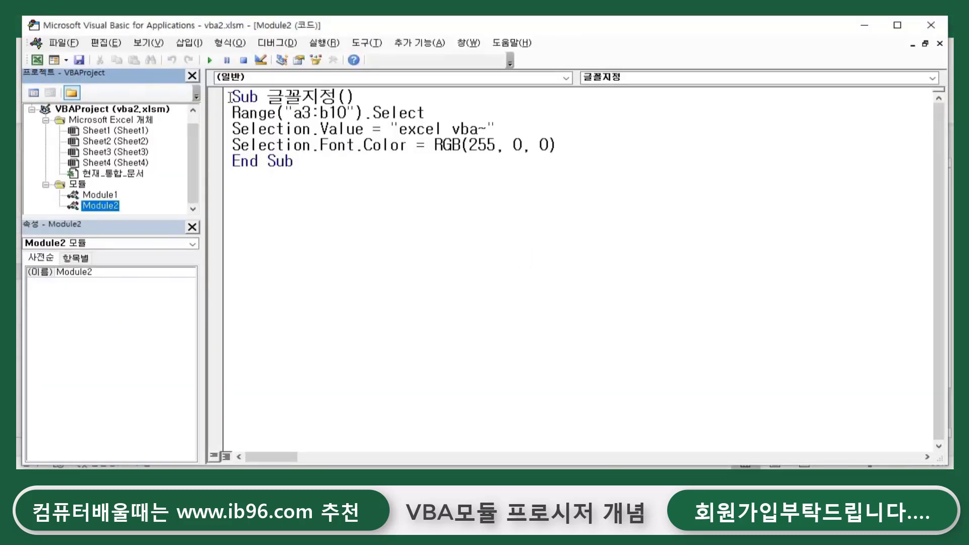
click(335, 167)
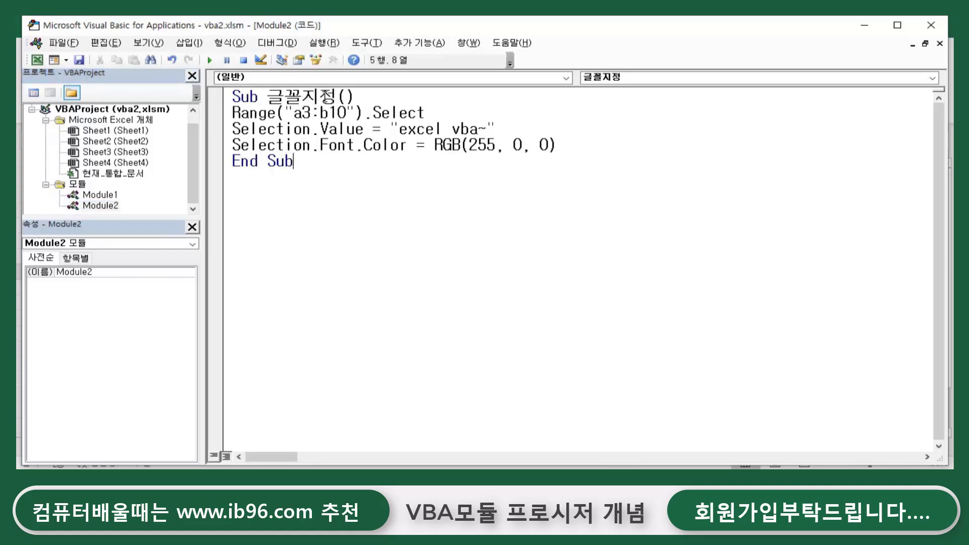
click(452, 112)
click(384, 185)
key(Return)
Step: Insert an empty Private Sub procedure named 안내 into Module2, below 글꼴지정
click(183, 44)
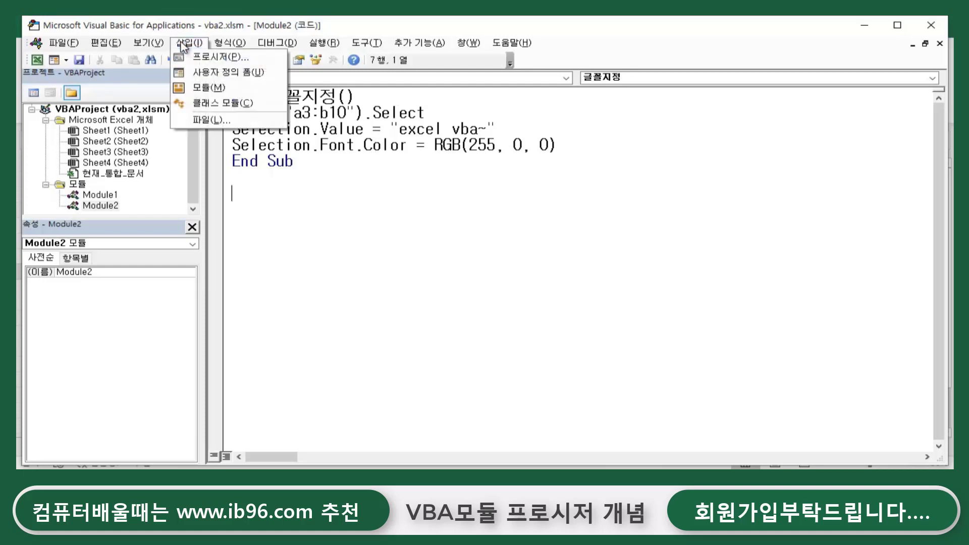
click(222, 57)
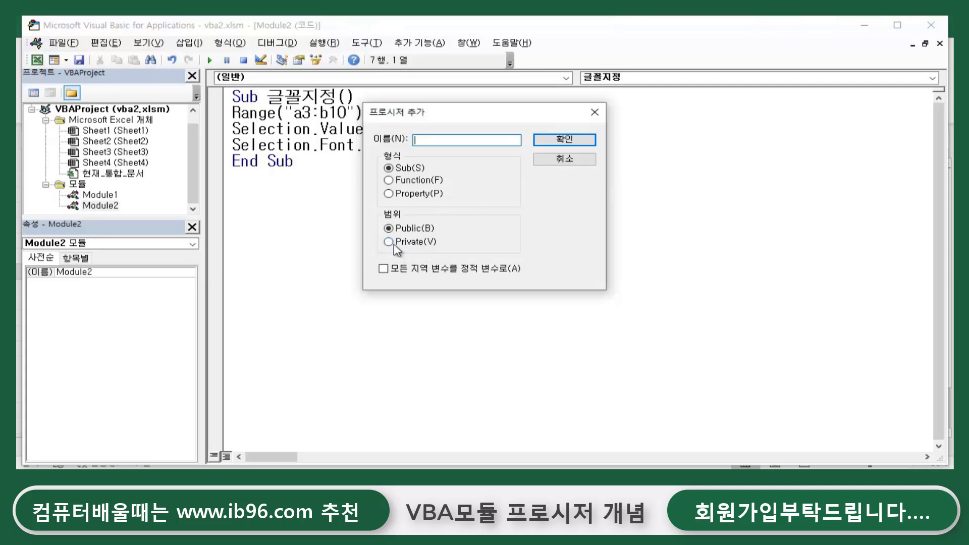
click(392, 246)
click(436, 140)
drag(496, 119, 621, 152)
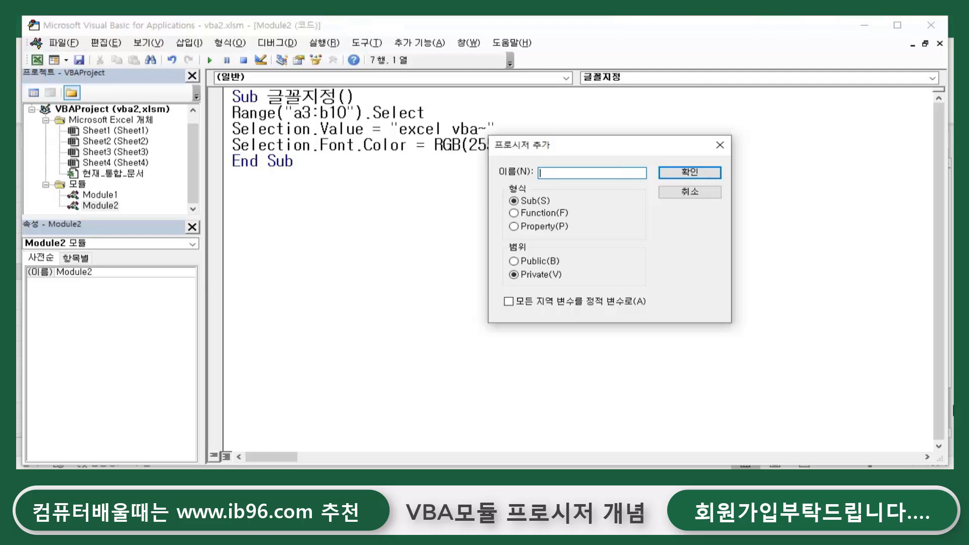
text(안녕)
click(676, 174)
click(675, 174)
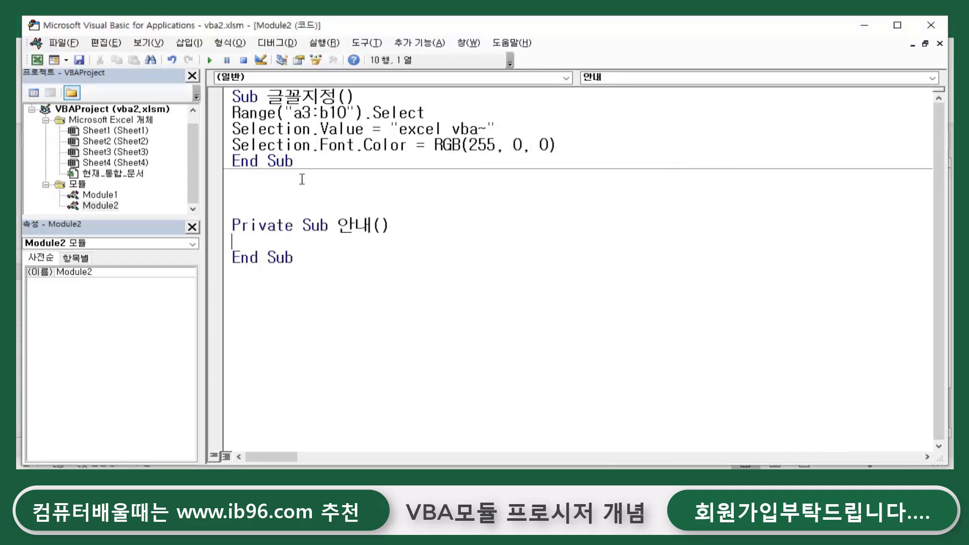
Step: Write MsgBox "이제부터 vba를 시작하겠습니다.", vbInformation inside the 안내 procedure
click(305, 252)
click(252, 239)
text(msgb)
text(ox )
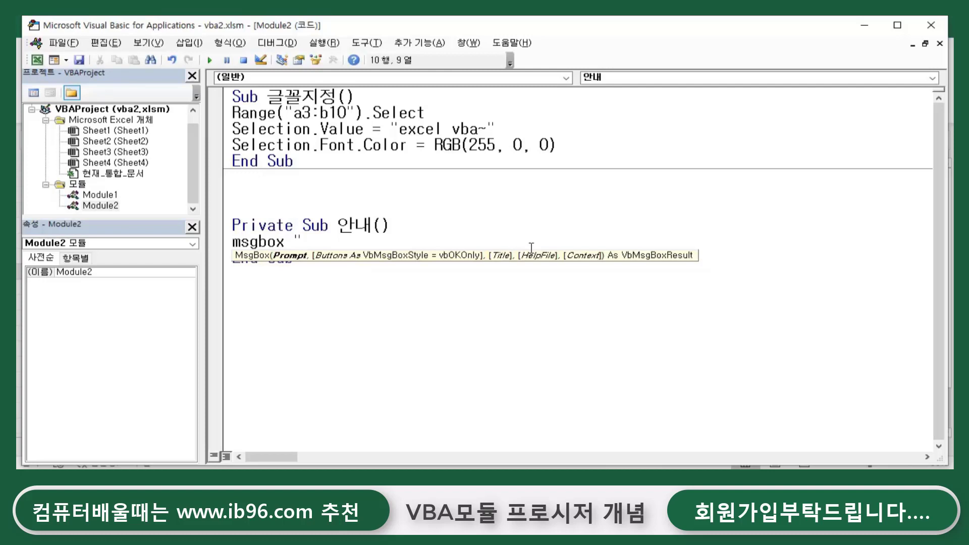
text(dlwj)
key(BackSpace)
key(BackSpace)
key(BackSpace)
key(BackSpace)
text(이제부터 )
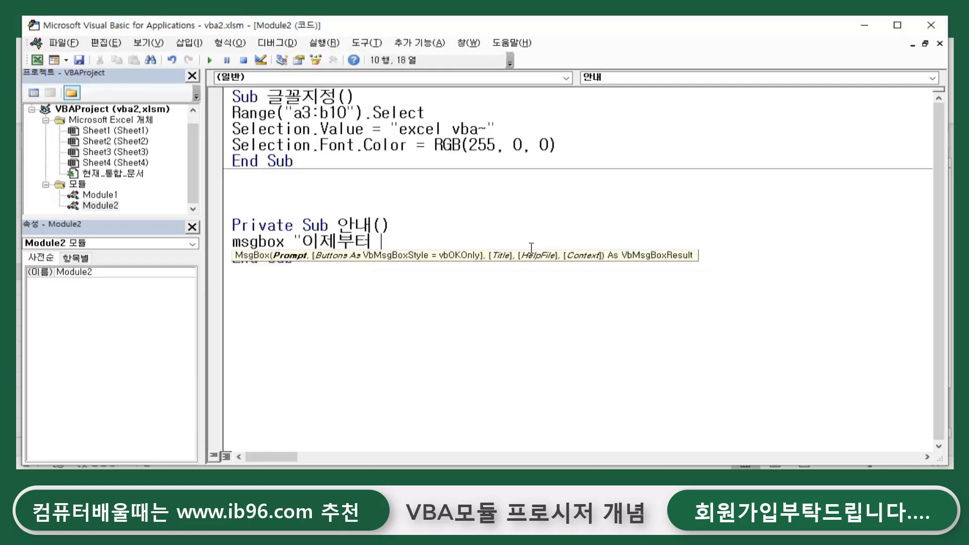
text(vba를 시작)
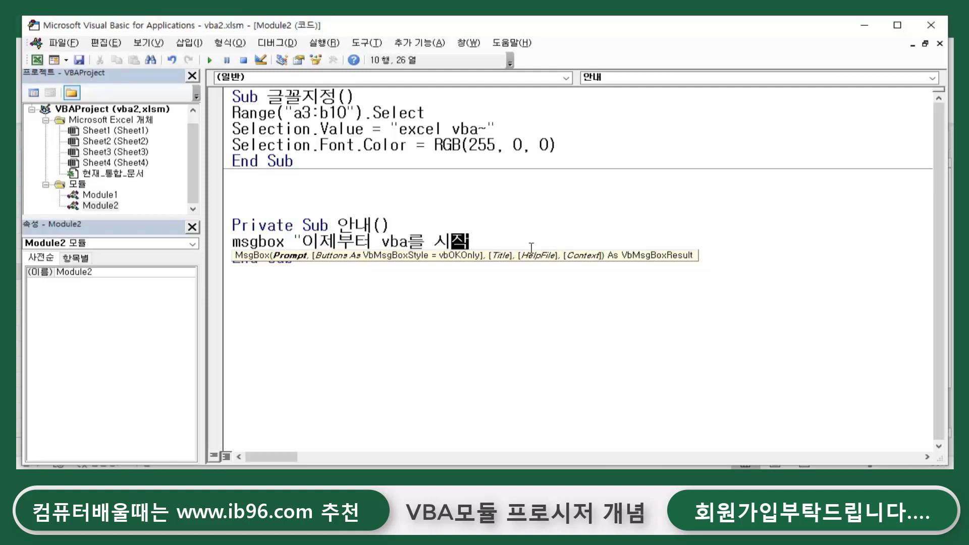
text(하겠습니)
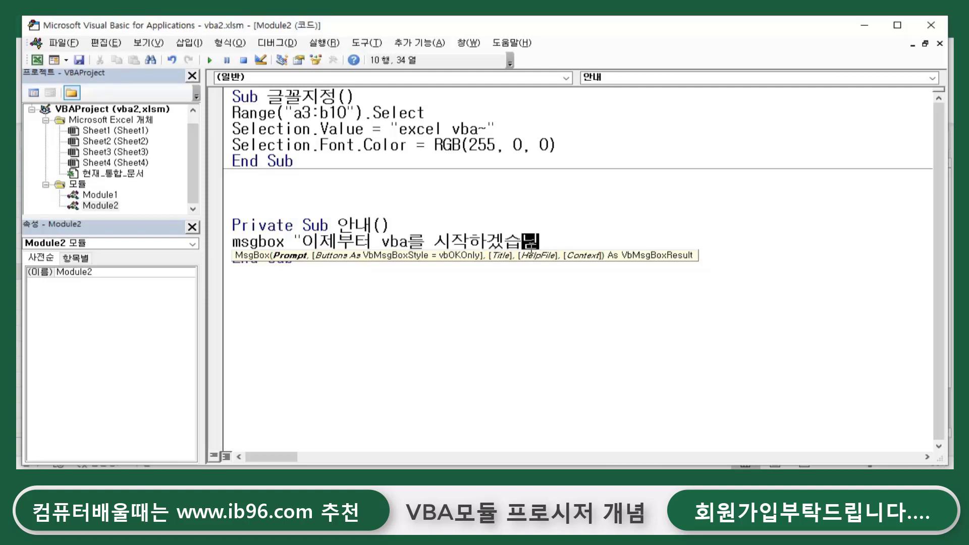
text(다.)
text(,)
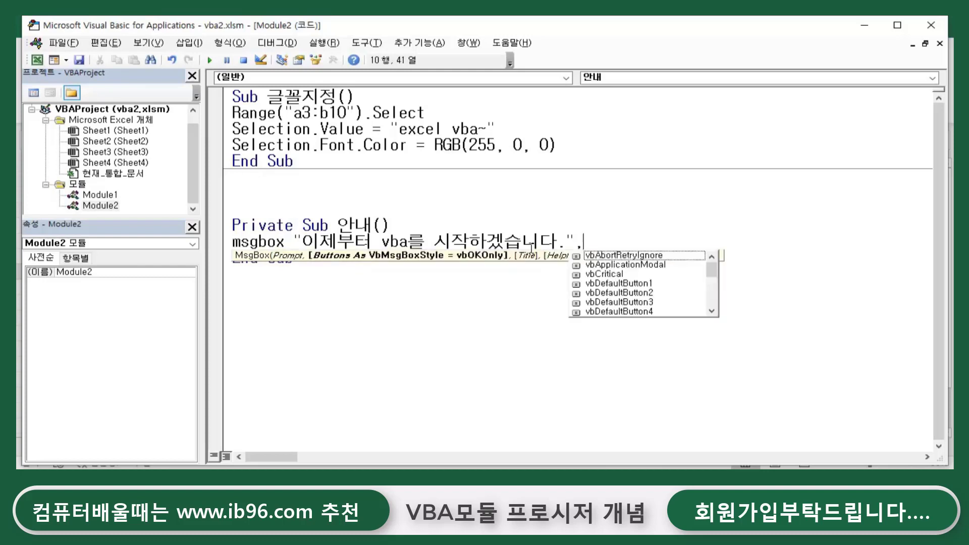
text(ㅍ)
key(BackSpace)
text(v)
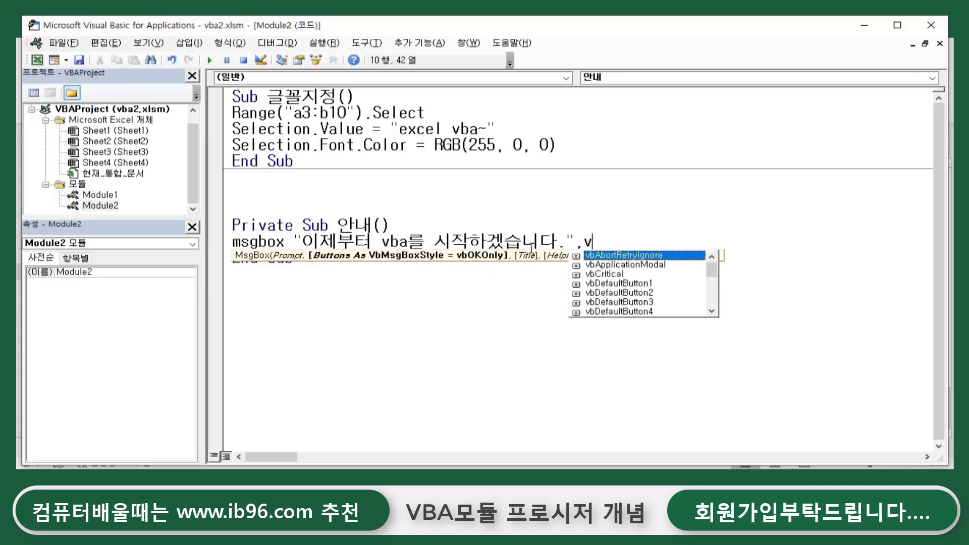
text(bi)
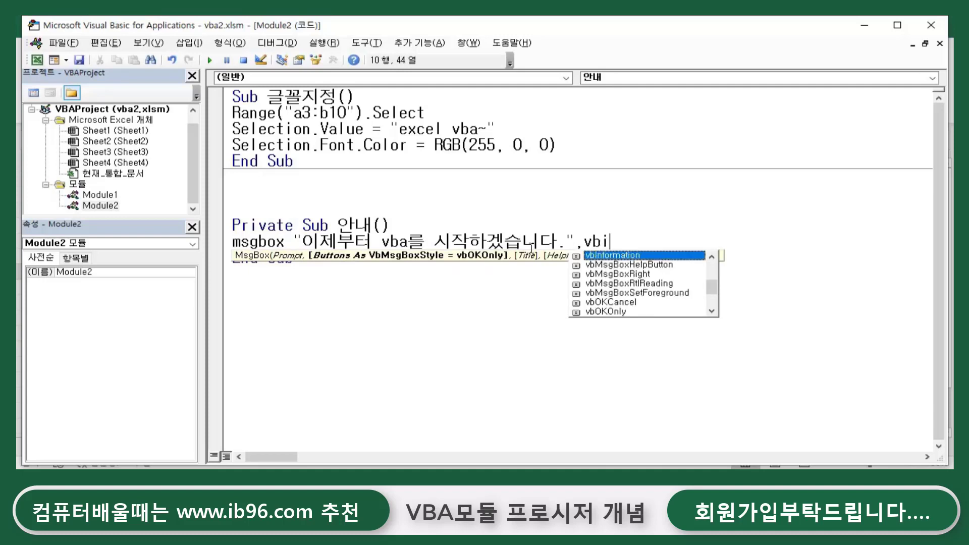
double_click(634, 261)
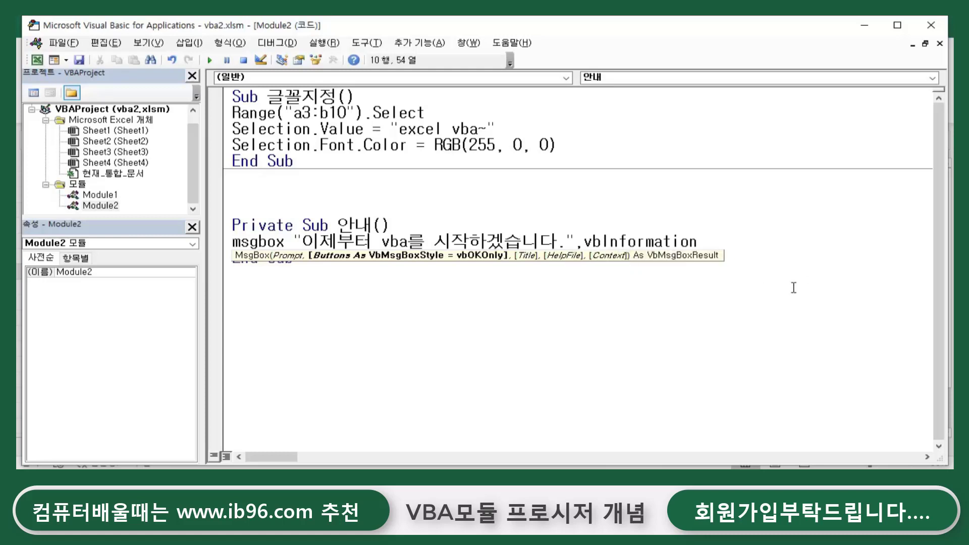
click(417, 331)
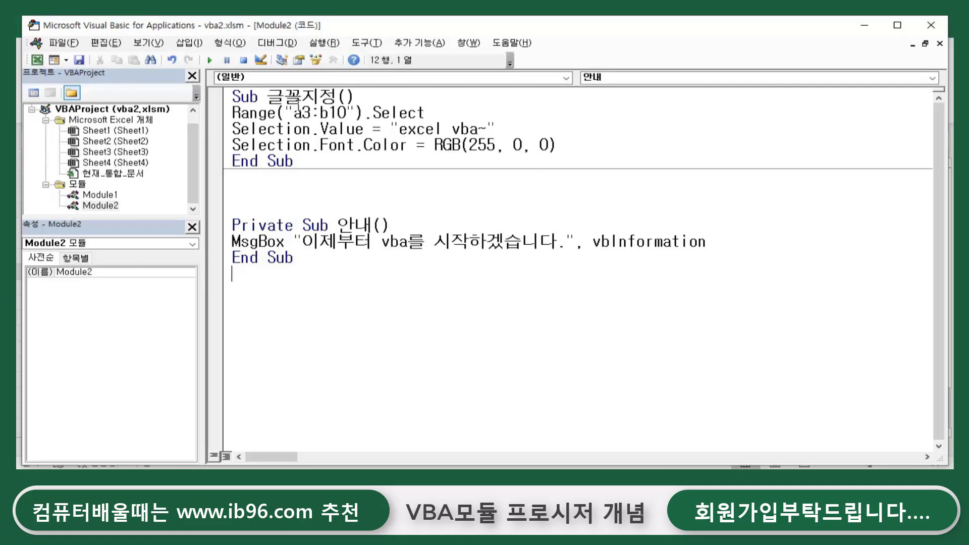
click(294, 161)
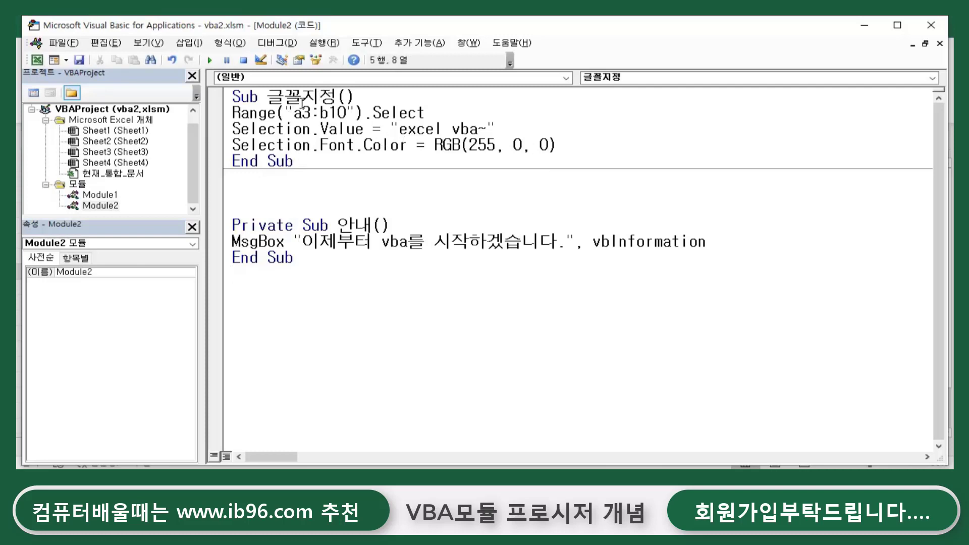
Step: Review the 글꼴지정 body lines and the 안내 procedure by highlighting them
drag(265, 98, 356, 95)
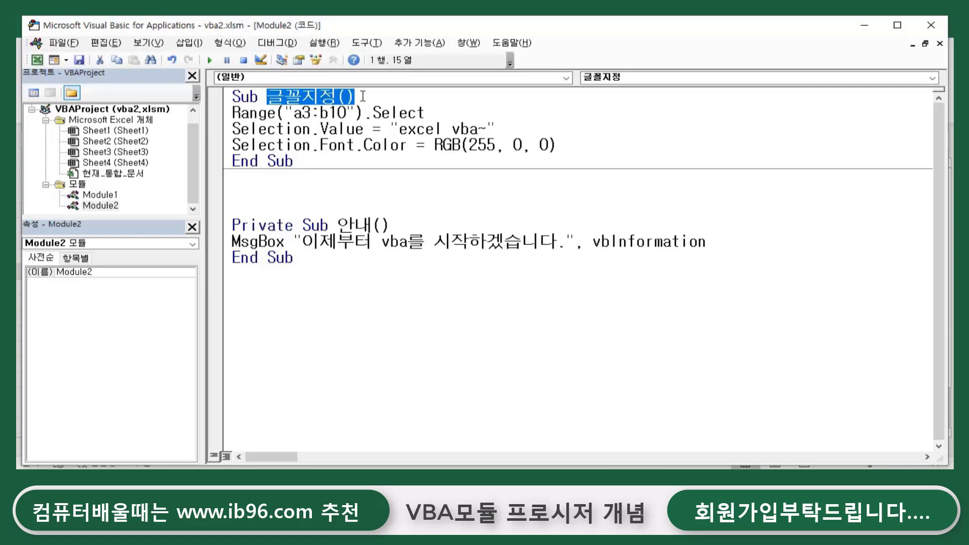
click(362, 96)
click(473, 114)
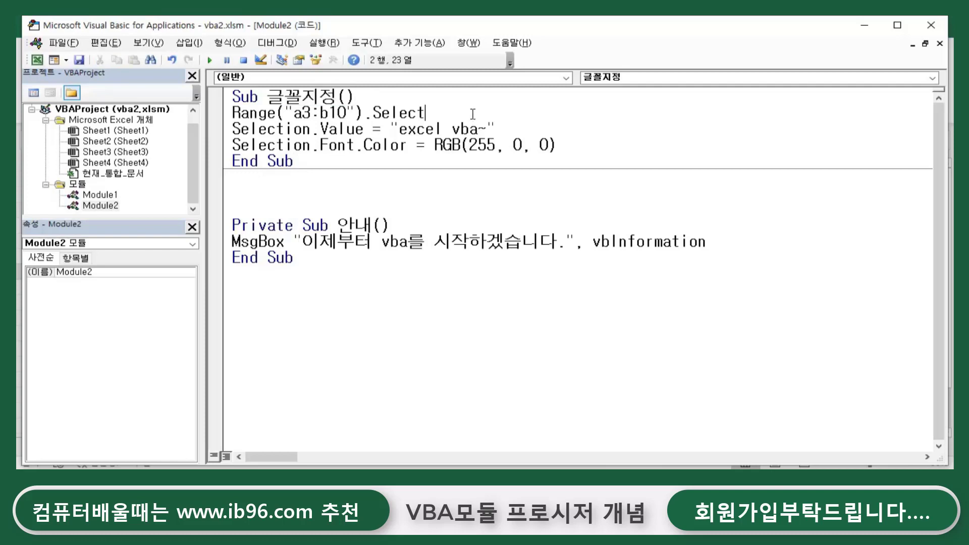
click(582, 143)
drag(579, 143, 249, 112)
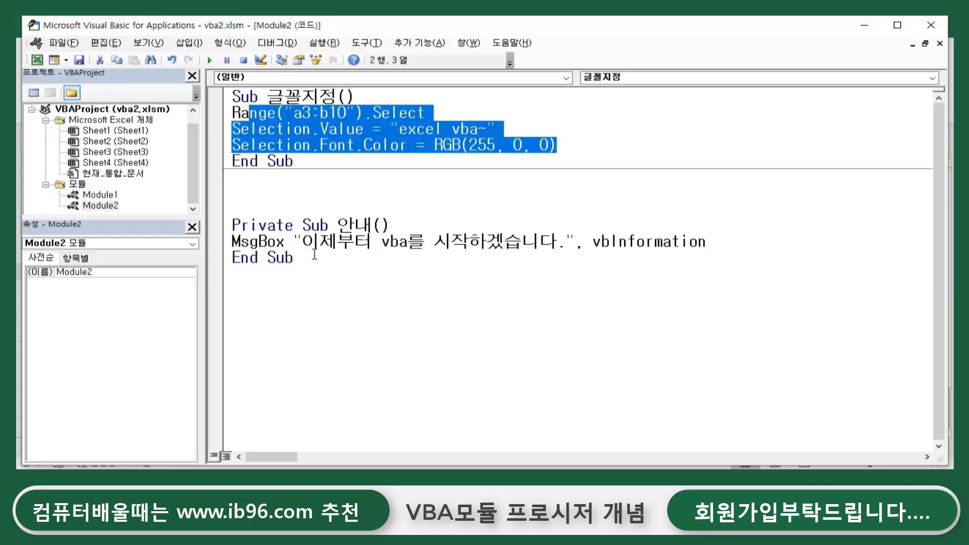
click(285, 242)
drag(231, 225, 380, 263)
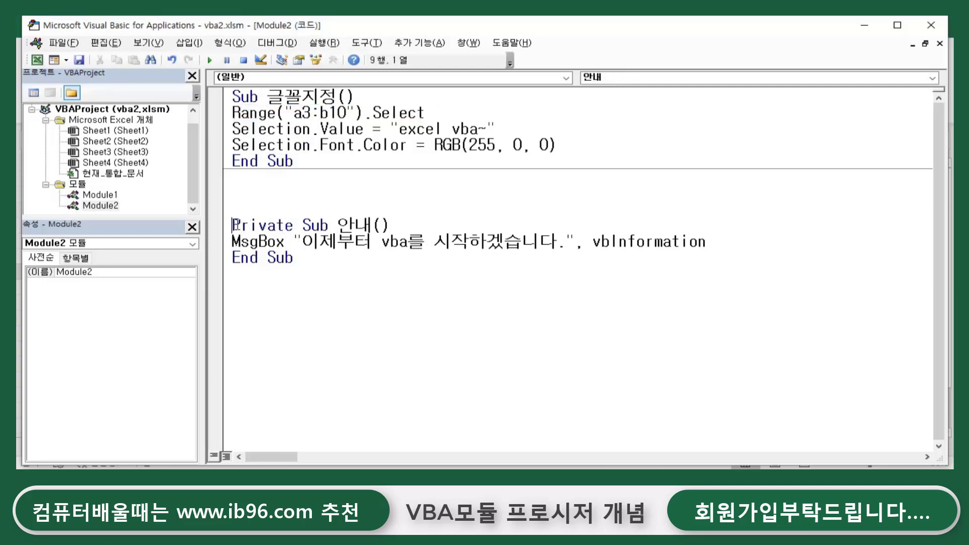
click(374, 284)
Step: Add a 안내 call line after the font-colour line in 글꼴지정
click(319, 128)
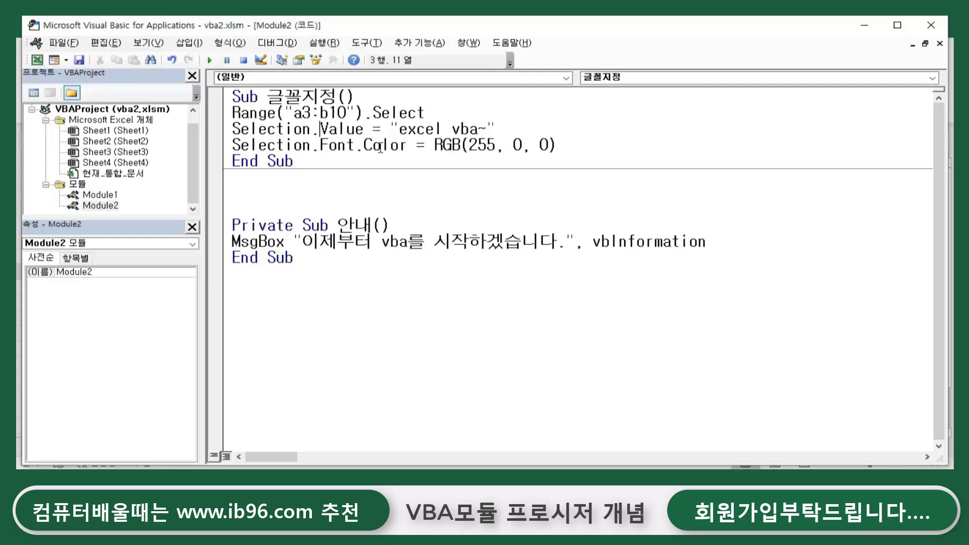
click(619, 149)
key(Return)
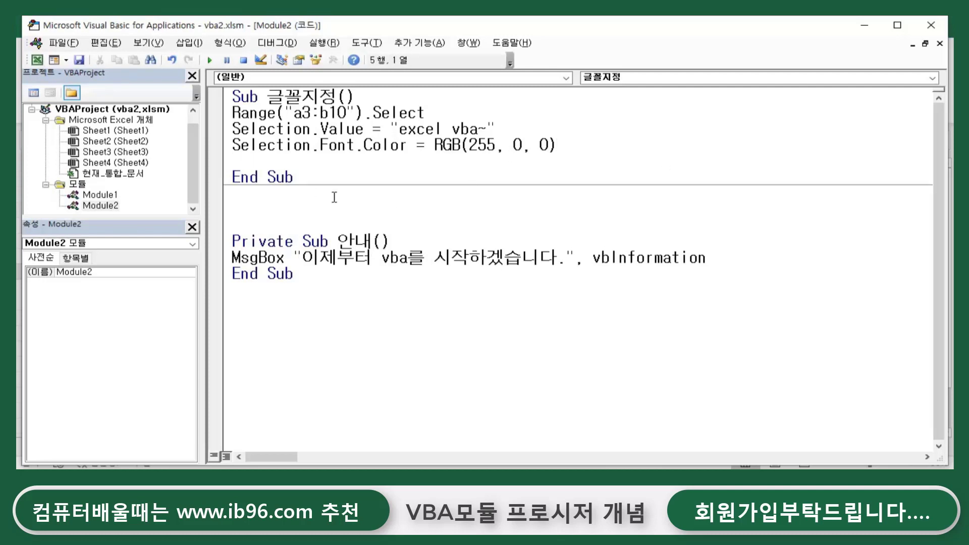
text(d)
key(BackSpace)
text(안내)
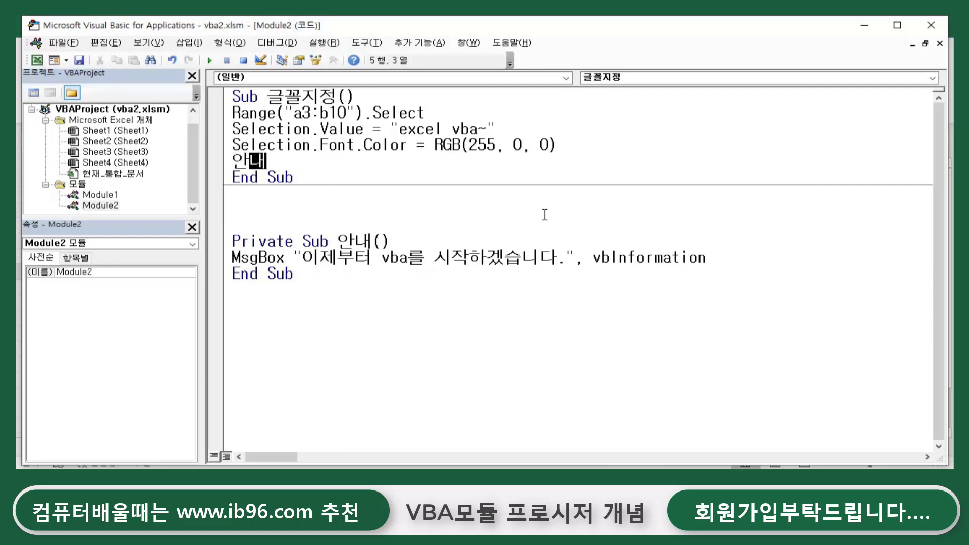
click(388, 334)
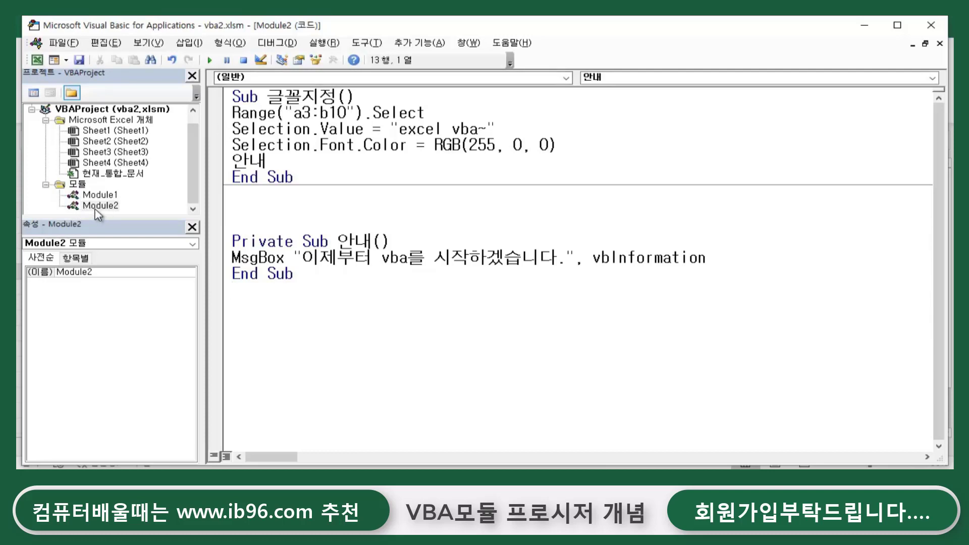
Step: Try prefixing the 안내 call with the Call keyword, then remove it again
click(276, 105)
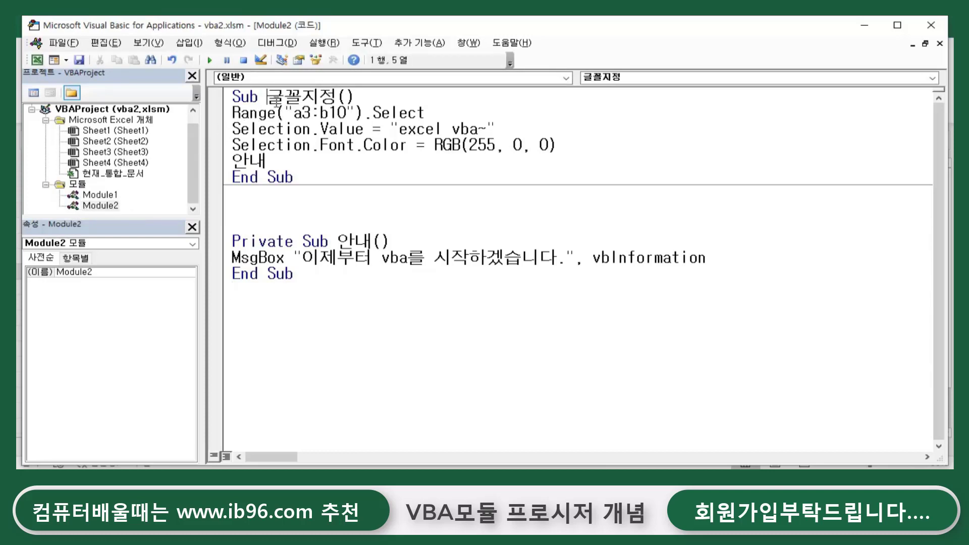
click(286, 257)
mouse_move(233, 113)
mouse_down()
mouse_move(511, 122)
mouse_move(571, 141)
mouse_up()
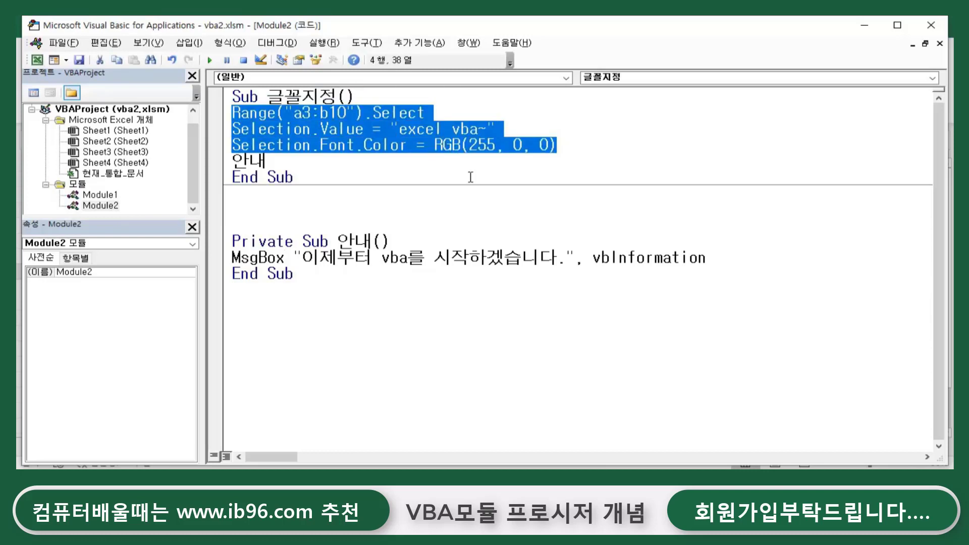
click(270, 161)
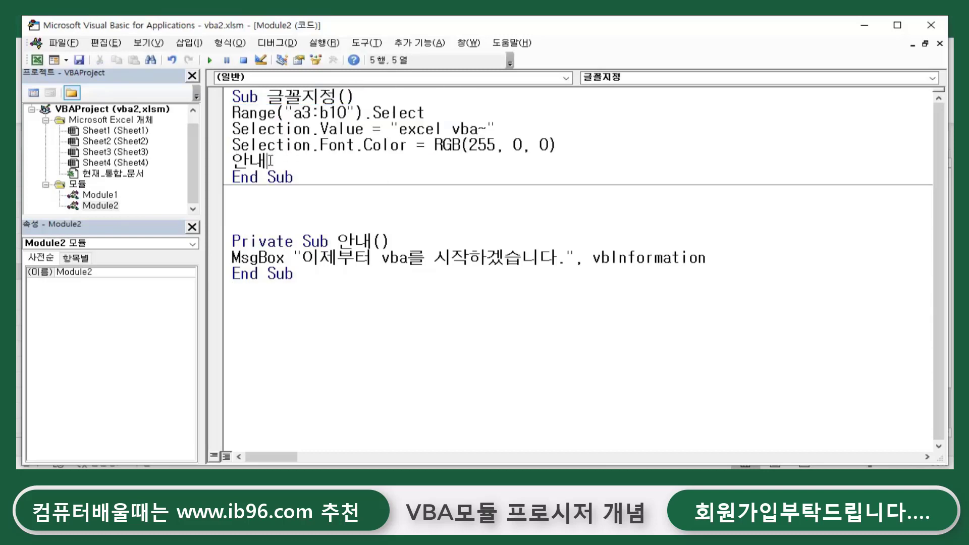
click(398, 262)
click(224, 265)
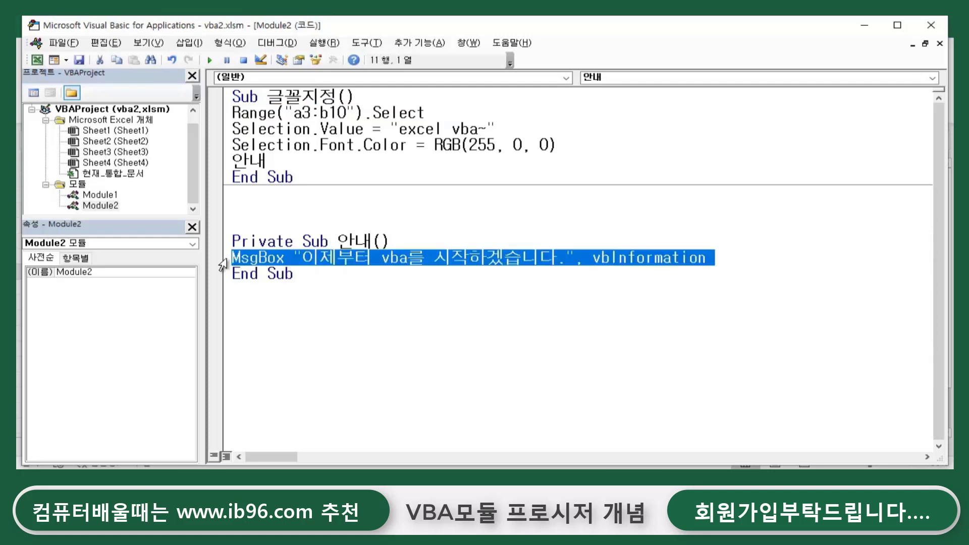
click(369, 294)
click(233, 160)
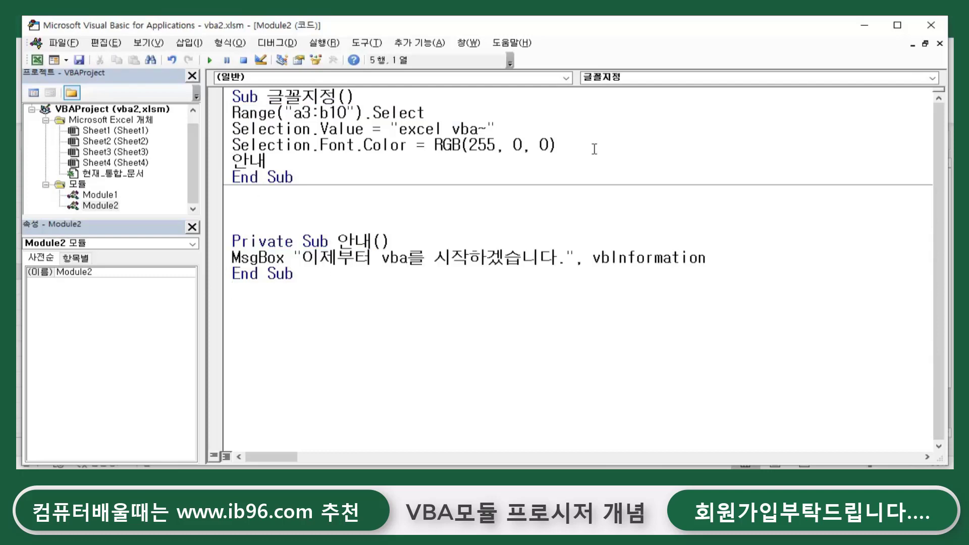
text(ㅊ)
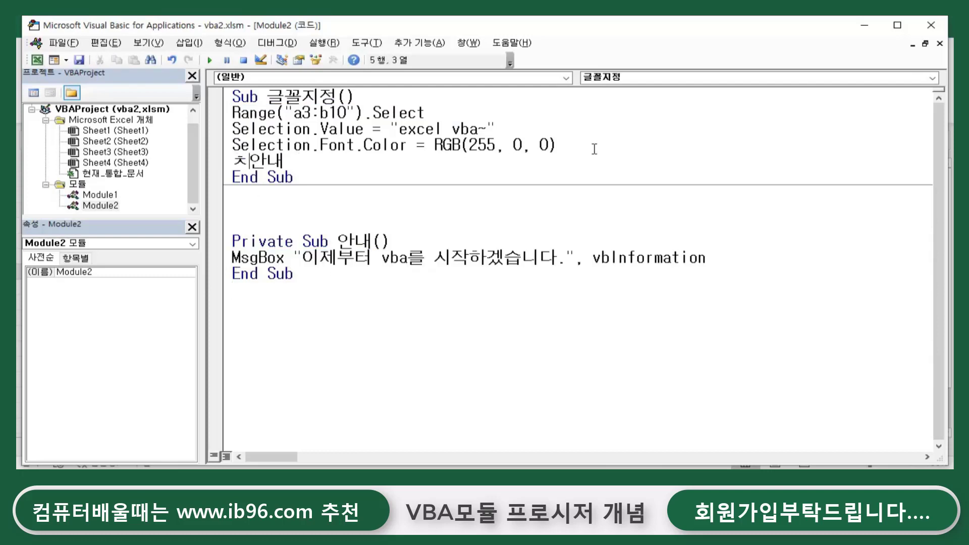
key(BackSpace)
key(Hangul)
text(call)
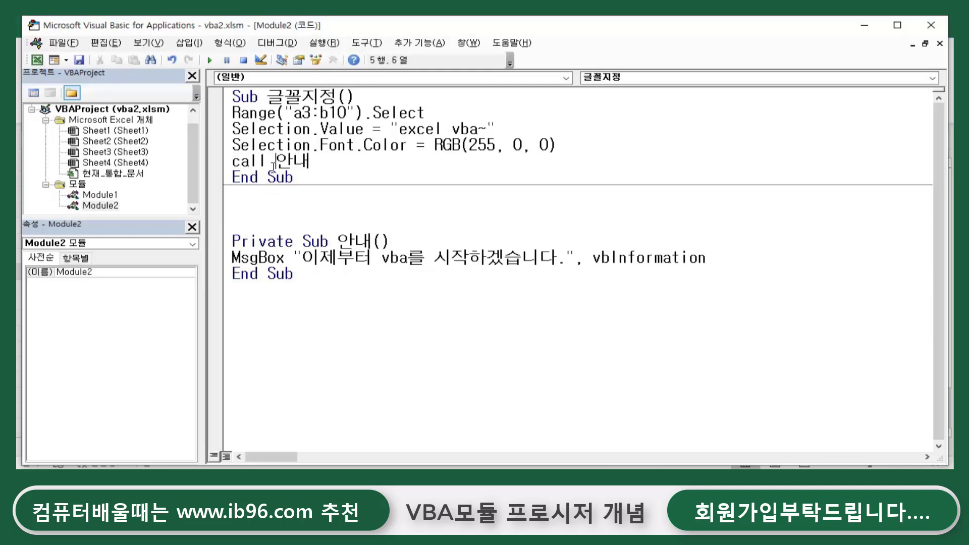
key(BackSpace)
key(BackSpace)
key(BackSpace)
key(BackSpace)
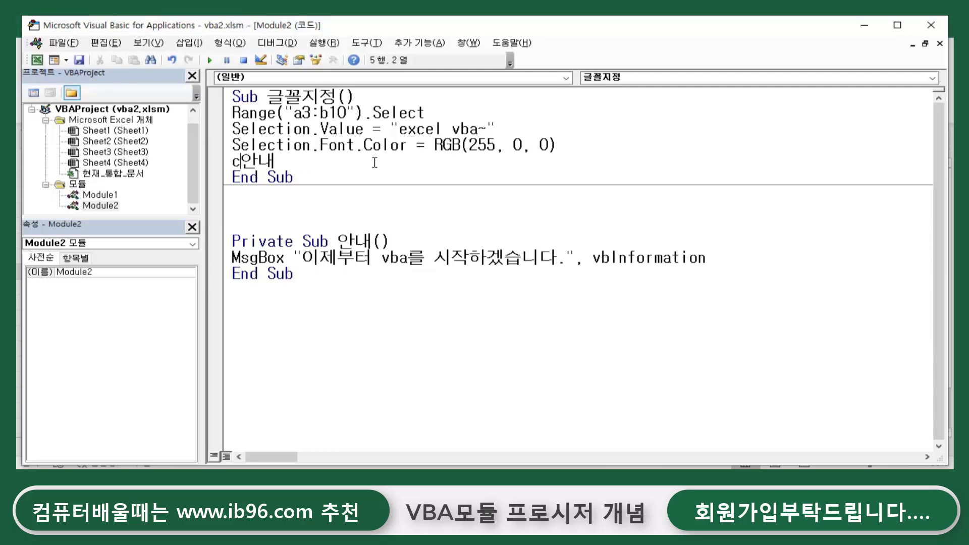
key(BackSpace)
click(299, 296)
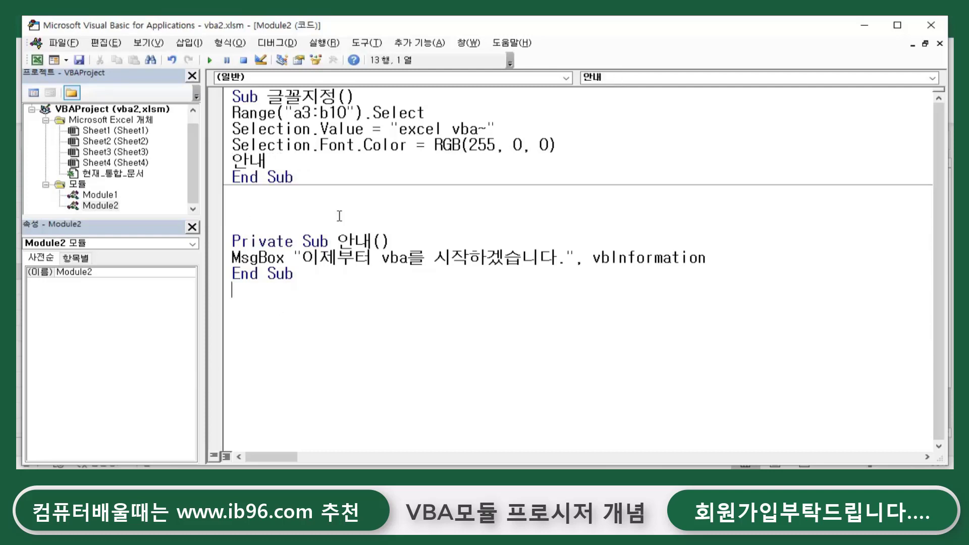
click(380, 123)
Step: Delete columns A and B on the Excel worksheet
click(361, 257)
click(294, 166)
click(302, 242)
click(38, 60)
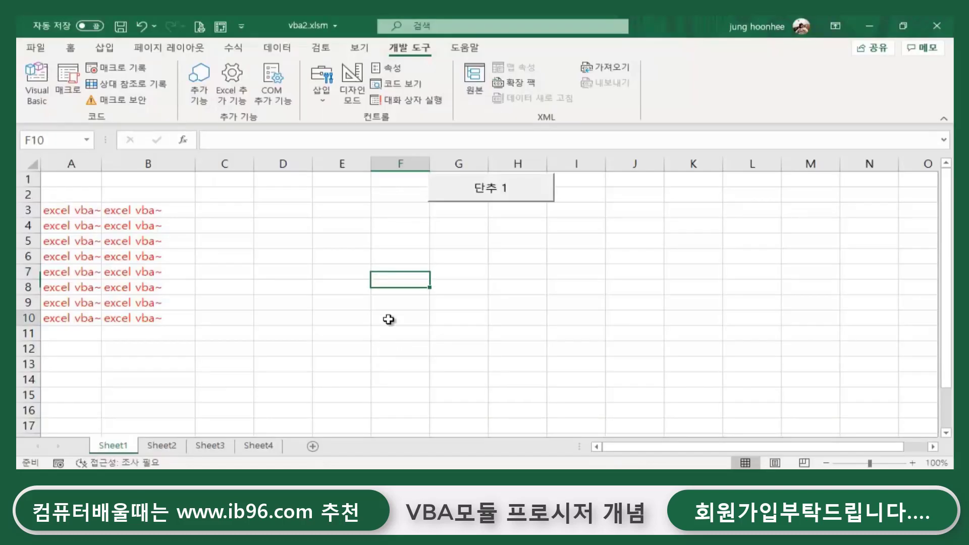
drag(71, 160, 131, 161)
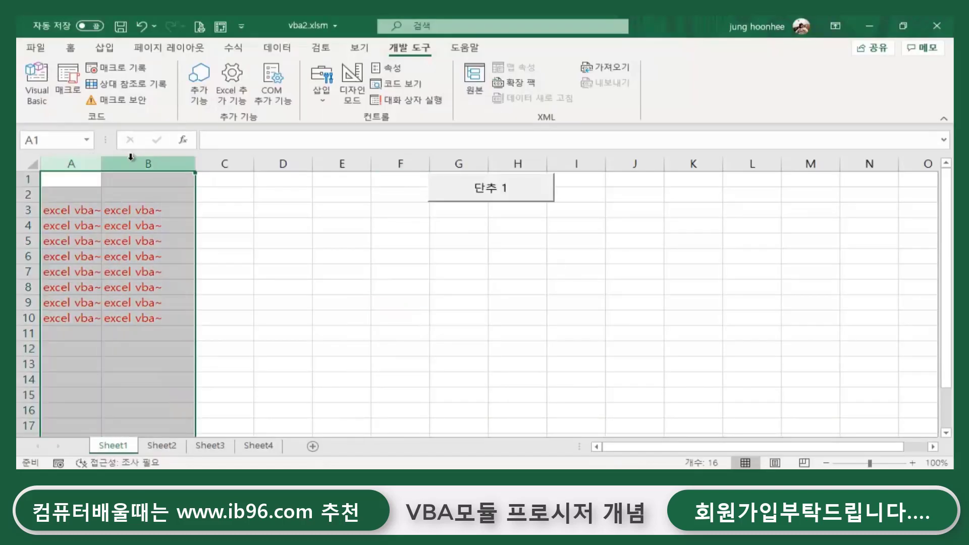
right_click(188, 161)
click(190, 289)
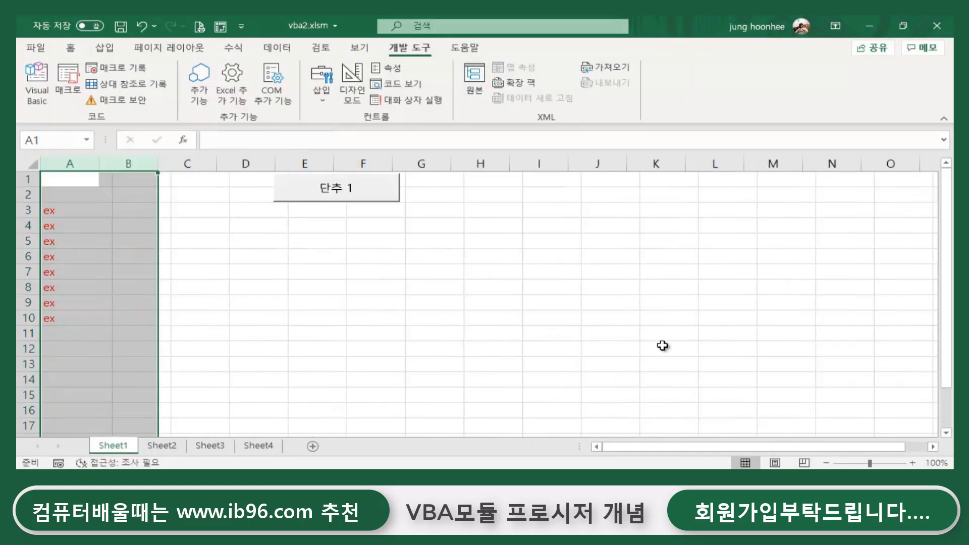
click(714, 319)
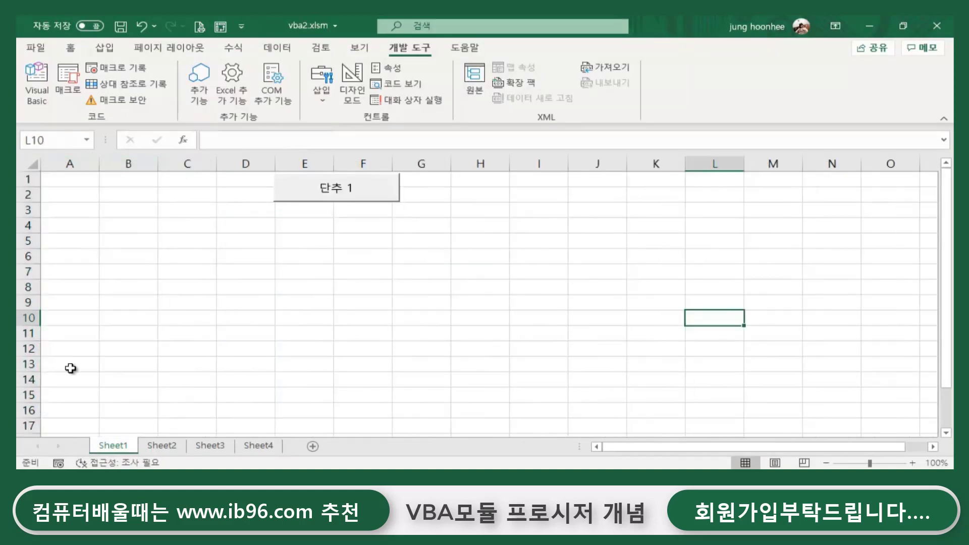
Step: Run 단추 1's macro, dismiss the 안내 information message, and return to the VBA editor
click(342, 193)
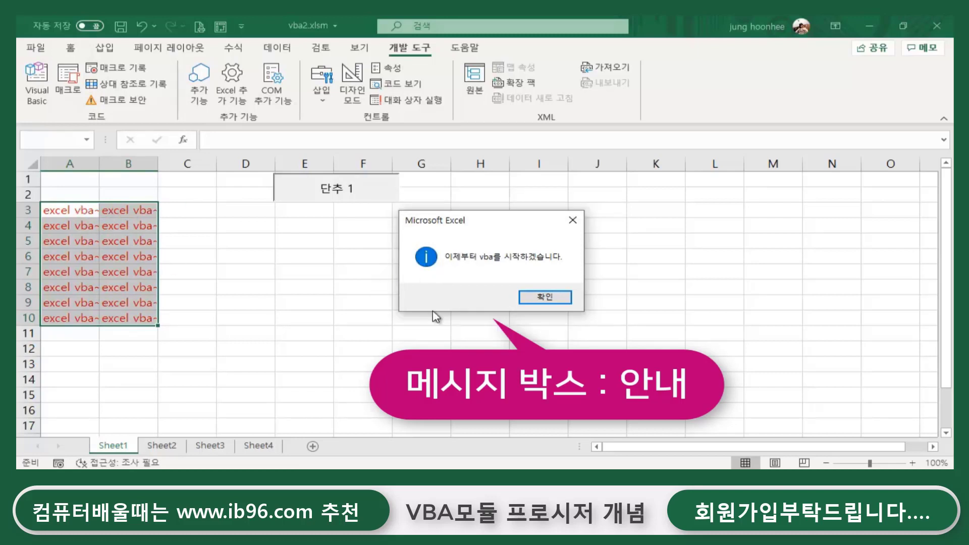
click(541, 297)
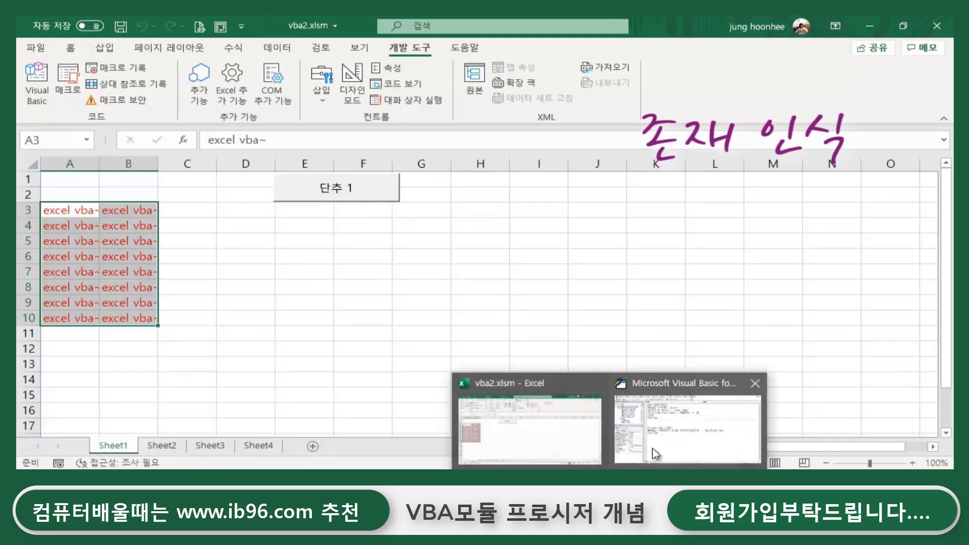
click(687, 407)
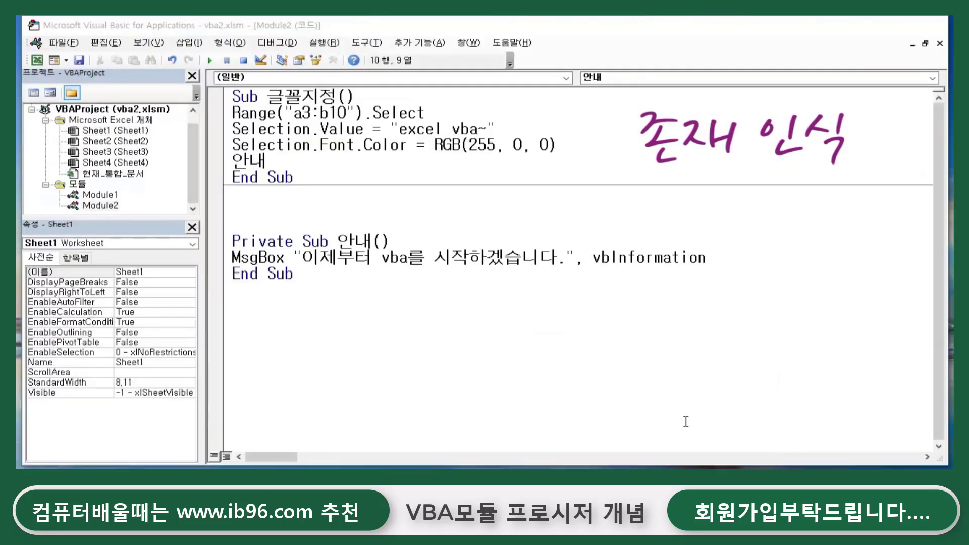
Step: Add a 안내 call after the FormulaR1C1 line in Module1's 입력 macro, then return to Excel
click(413, 246)
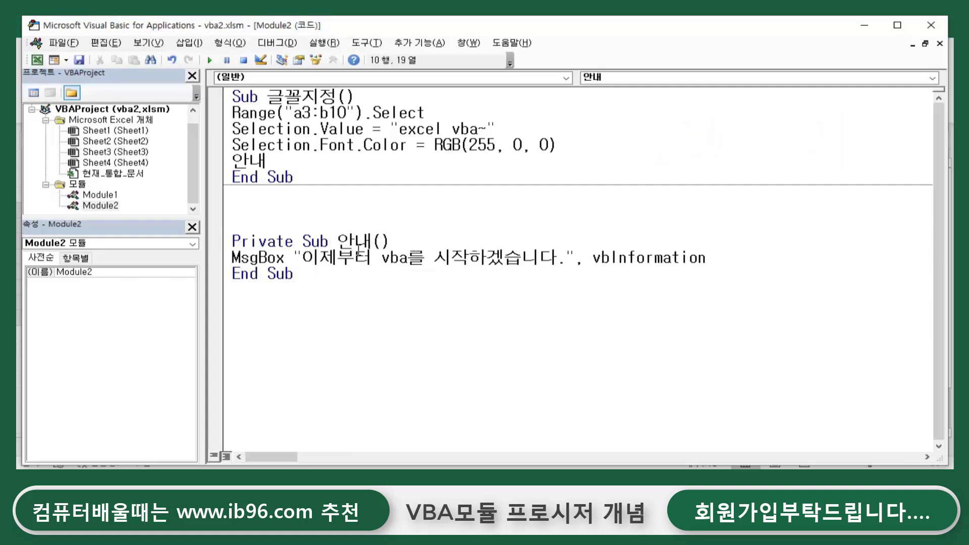
double_click(108, 195)
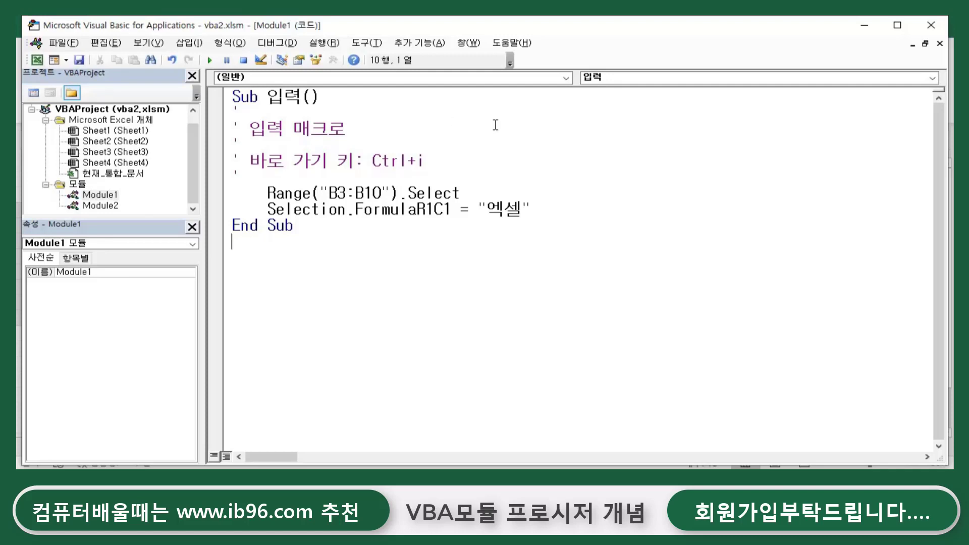
click(549, 209)
key(Return)
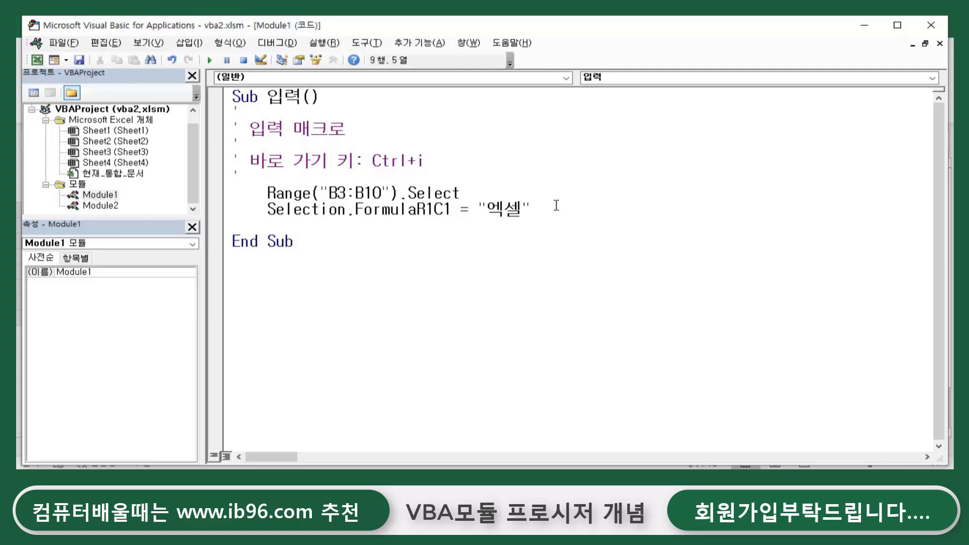
text(d)
key(BackSpace)
text(안내)
click(353, 252)
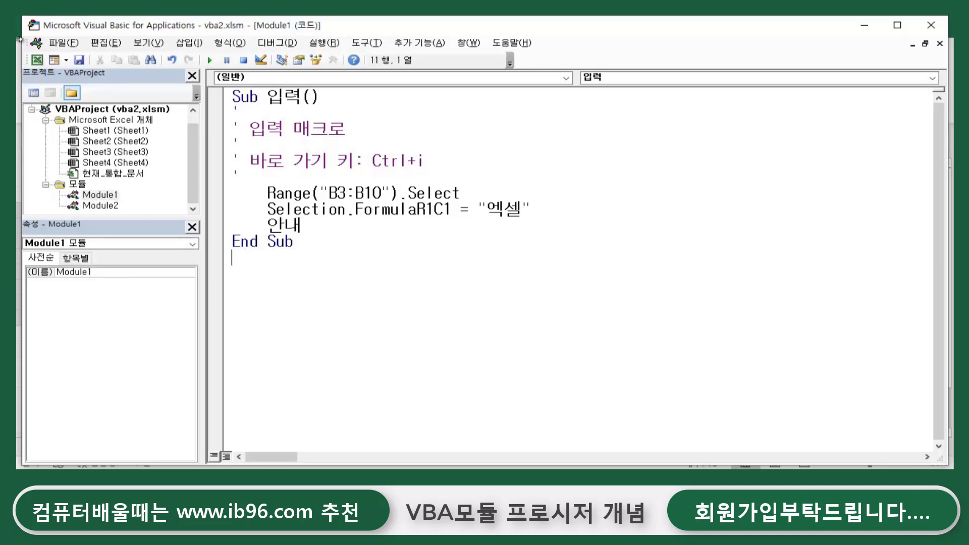
click(36, 59)
Step: Delete columns A:B on Sheet1, leaving the sheet empty
click(434, 255)
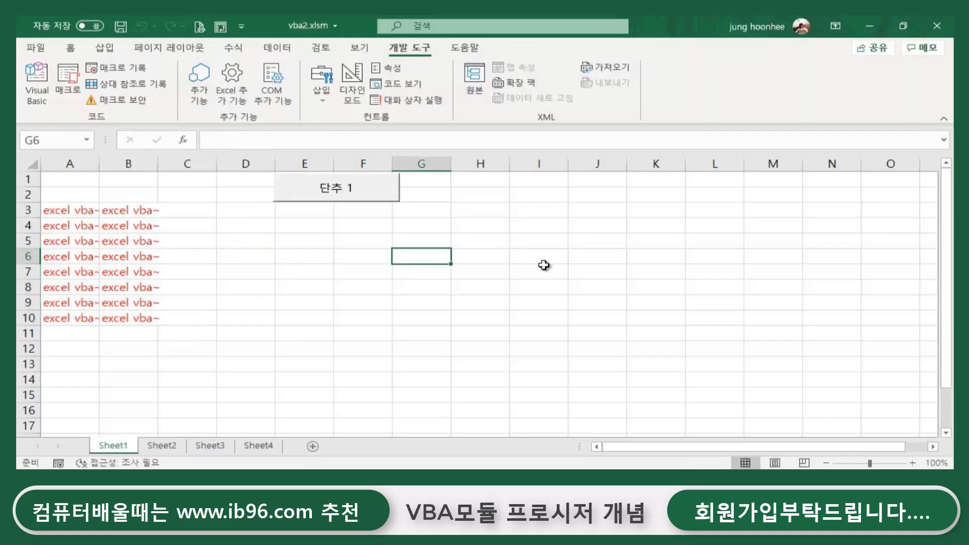
drag(71, 164, 126, 164)
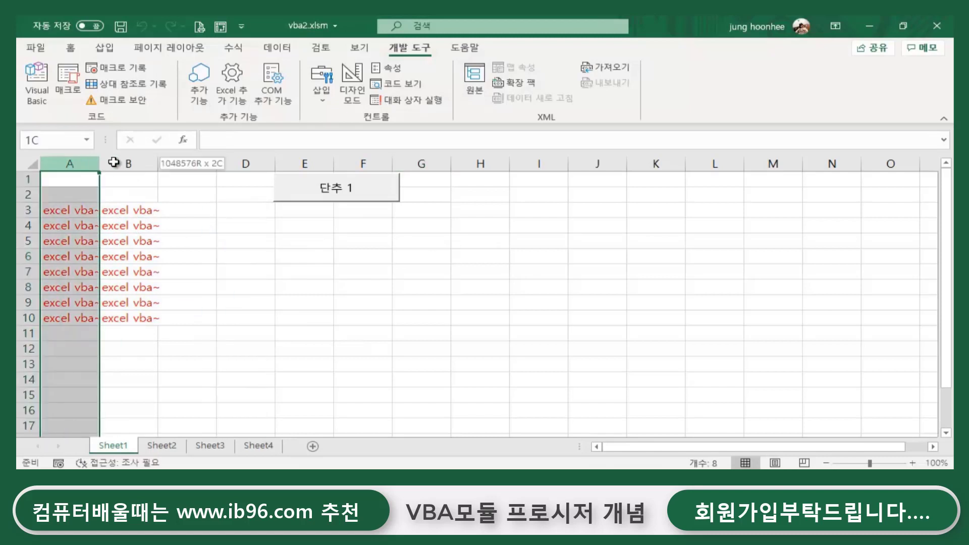
right_click(128, 164)
click(174, 293)
click(472, 318)
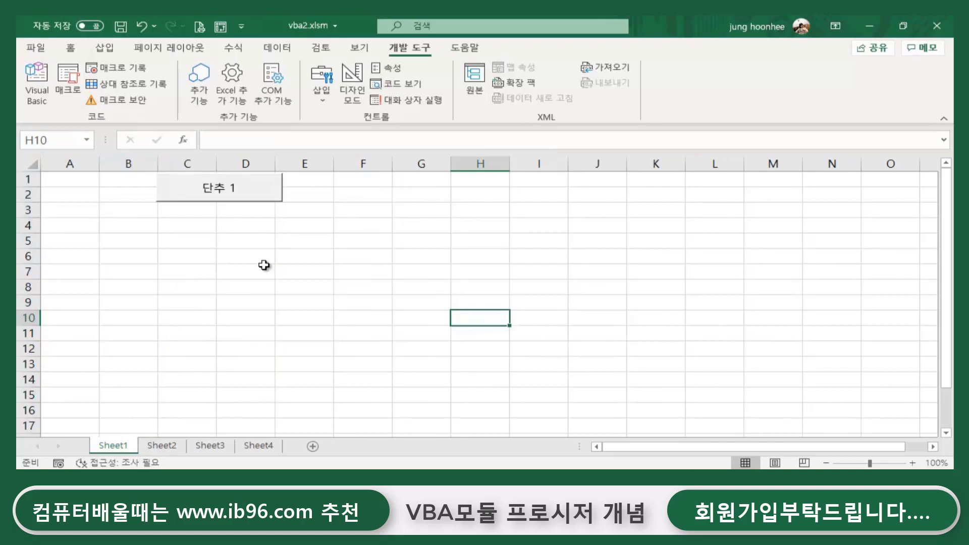
Step: Run 입력, dismiss the undefined-안내 compile error, delete the 안내 call, and reset the run
key(ctrl+i)
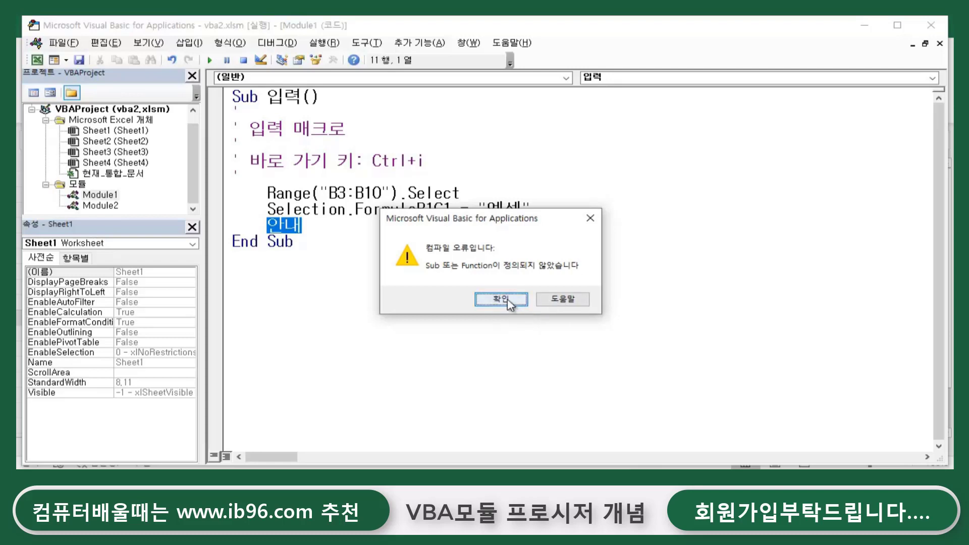
click(590, 218)
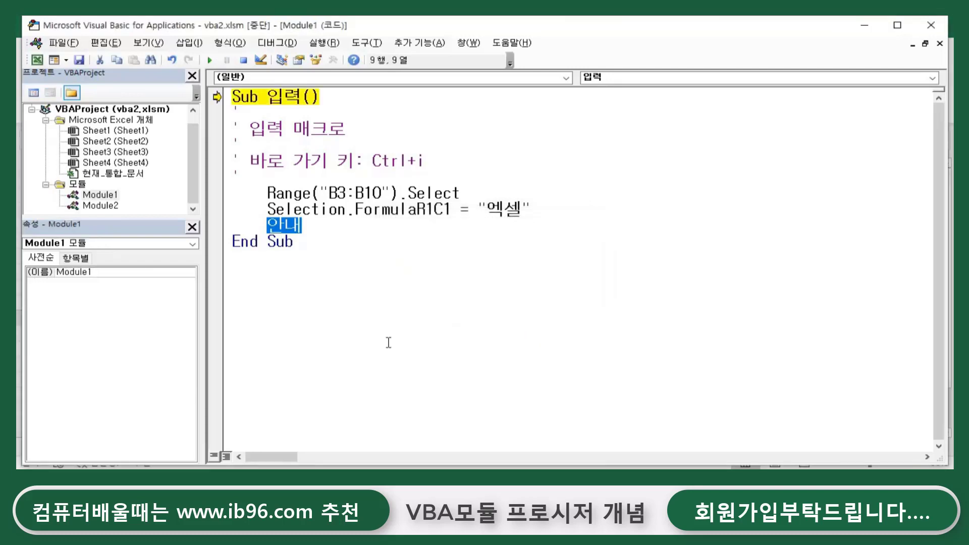
click(313, 223)
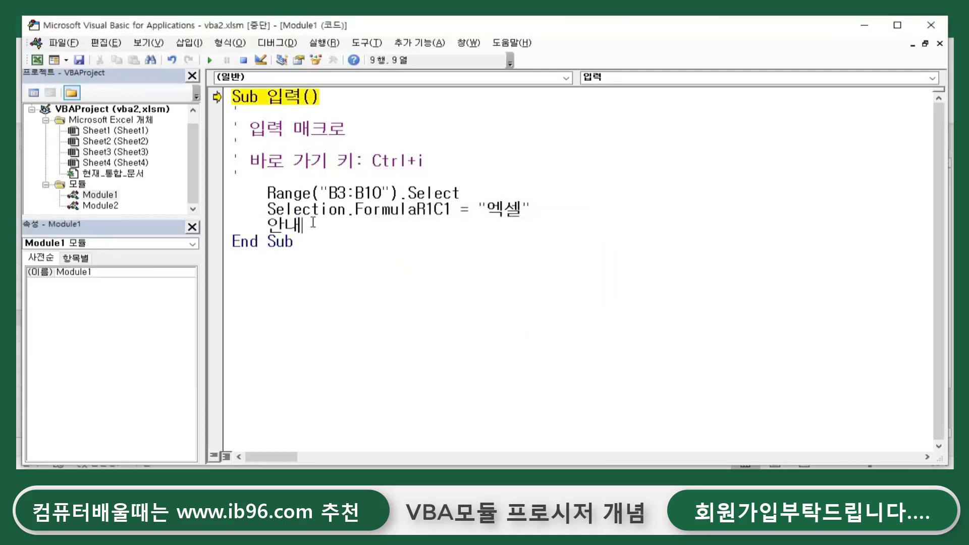
key(BackSpace)
key(BackSpace)
key(BackSpace)
key(BackSpace)
click(245, 62)
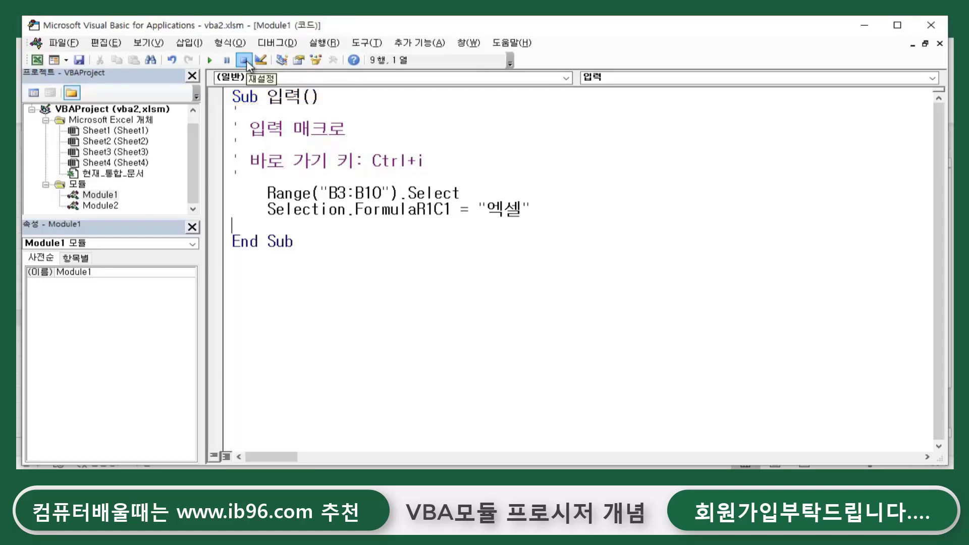
Step: Clear the 엑셀 entries from B3:B10 on Sheet1 and reopen the VBA editor with Alt+F11
click(36, 60)
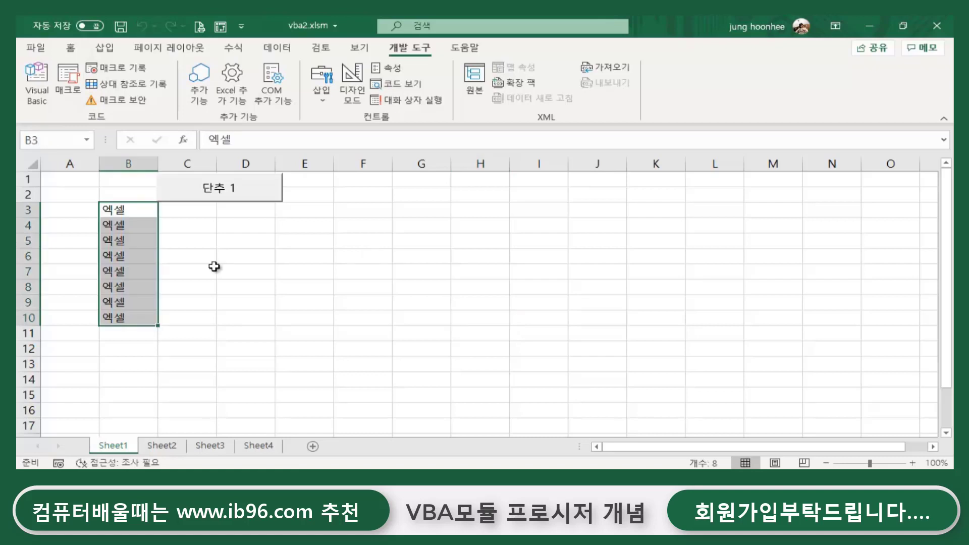
drag(129, 210, 130, 320)
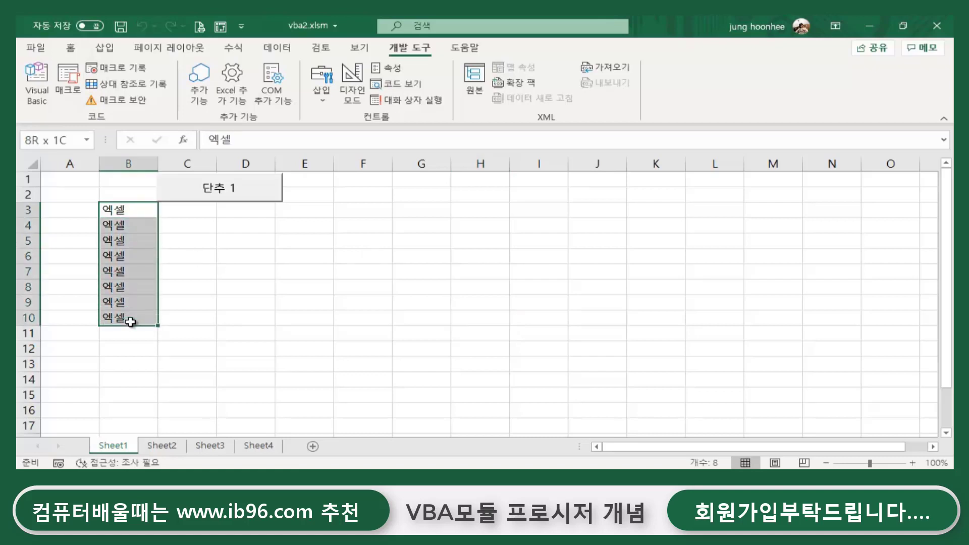
key(Delete)
click(237, 304)
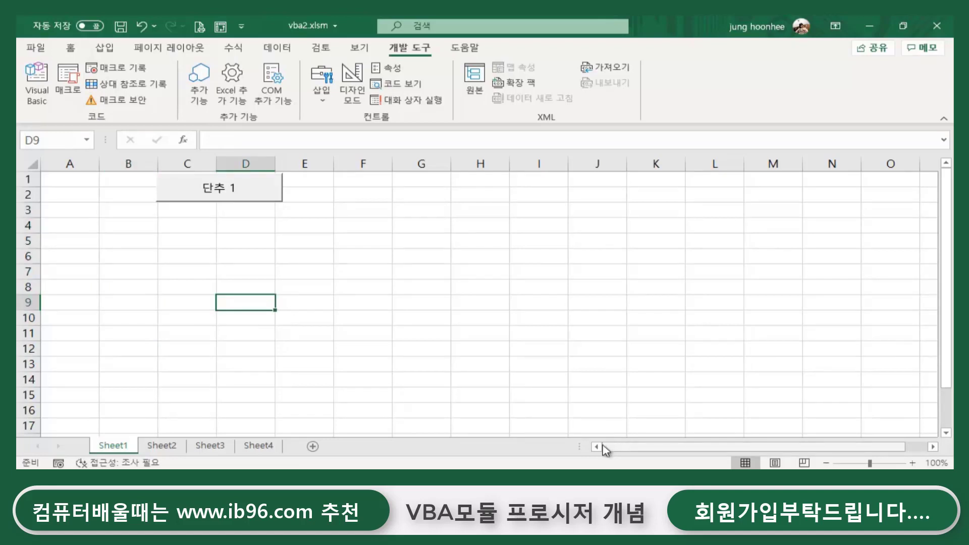
key(alt+F11)
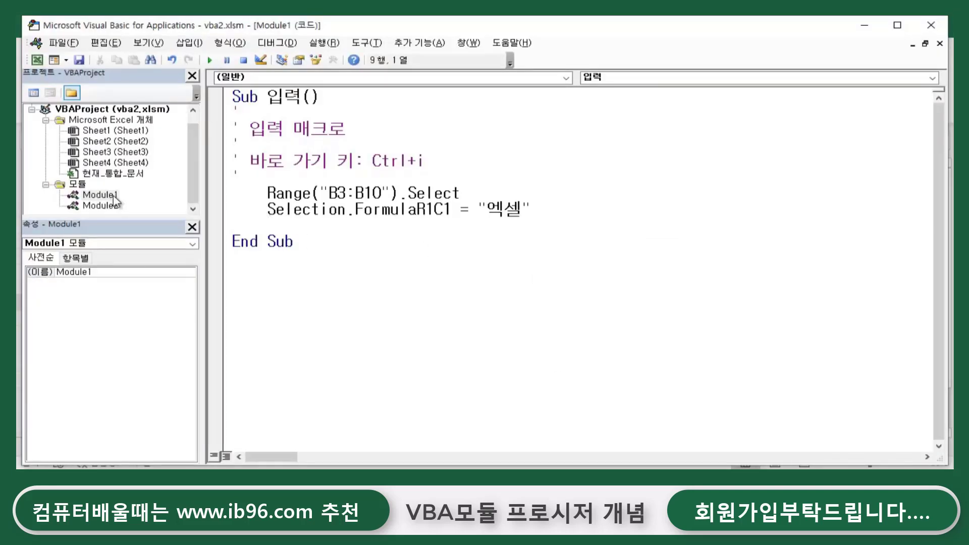
Step: Change the 안내 declaration in Module2 from Private Sub to Public Sub
click(404, 257)
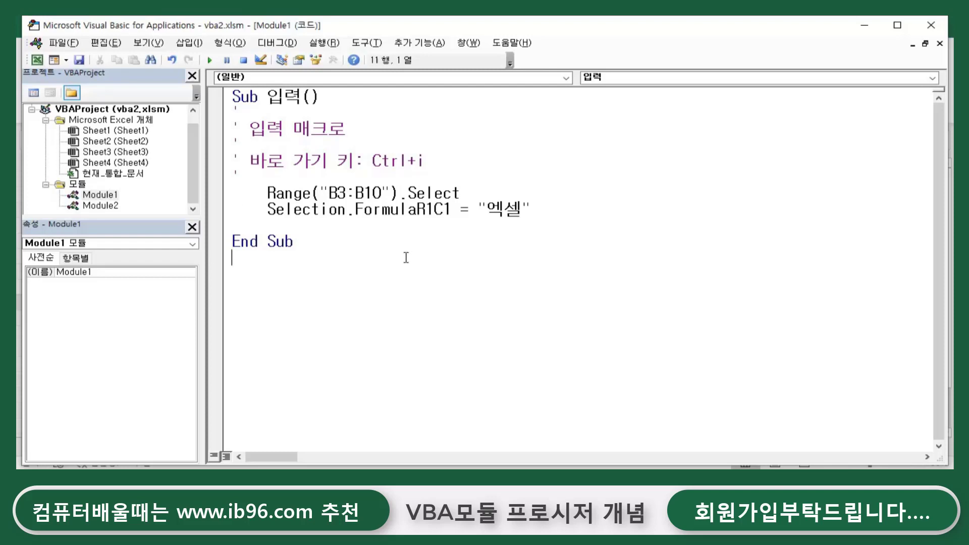
click(108, 197)
click(109, 206)
double_click(110, 207)
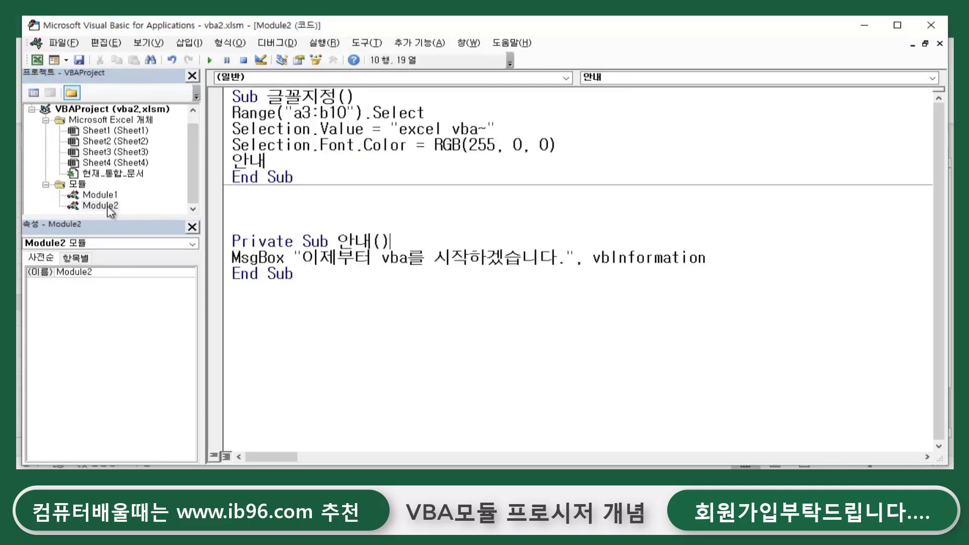
click(486, 333)
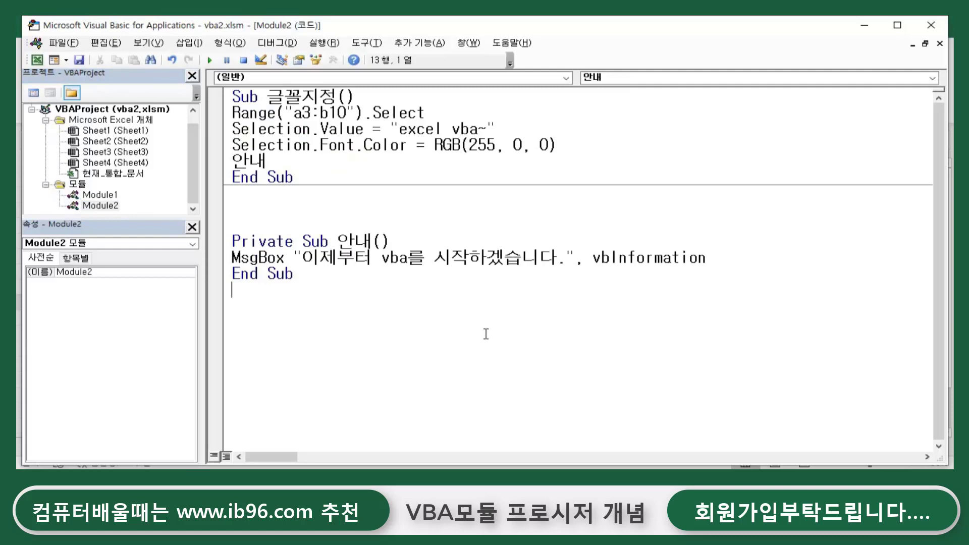
click(361, 238)
click(376, 149)
mouse_move(232, 241)
mouse_down()
mouse_move(294, 241)
mouse_move(229, 242)
mouse_up()
click(357, 320)
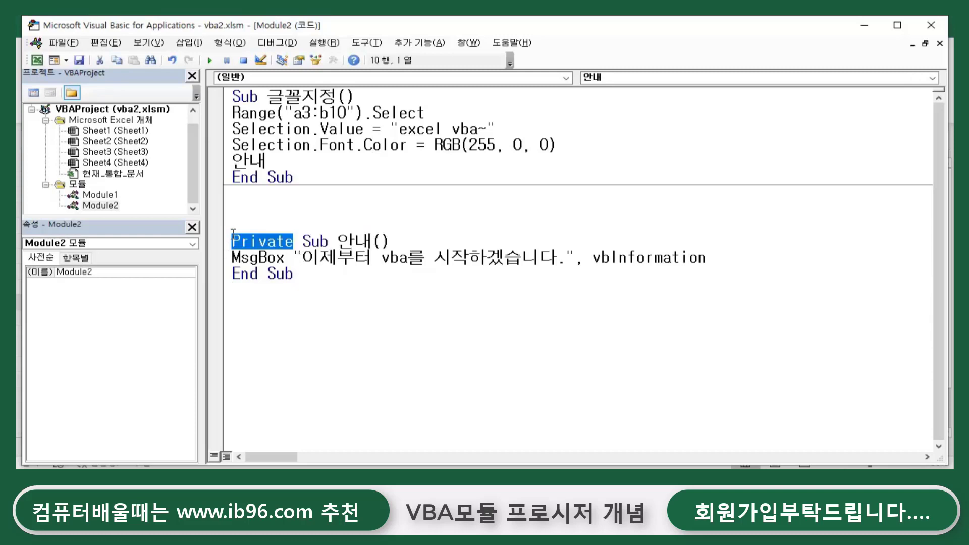
text(p)
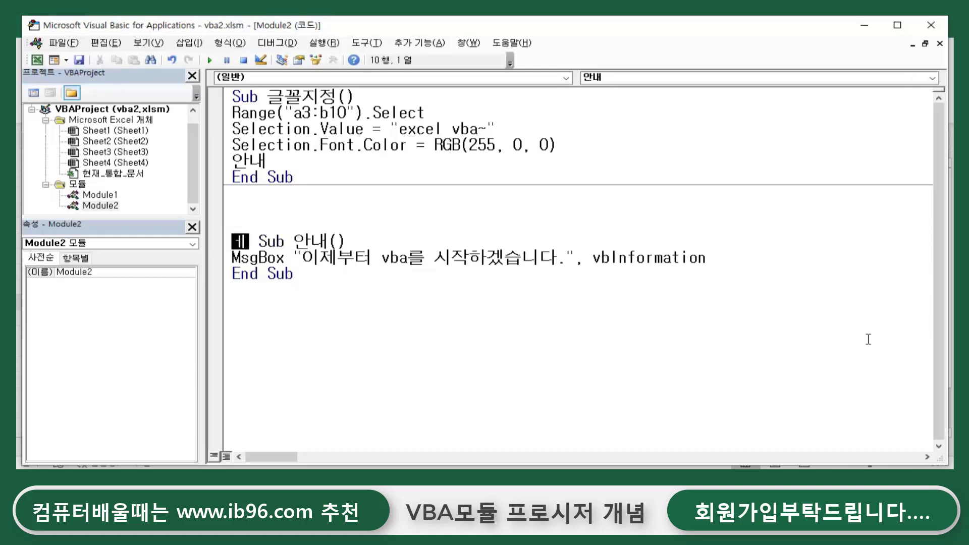
text(u)
key(BackSpace)
key(BackSpace)
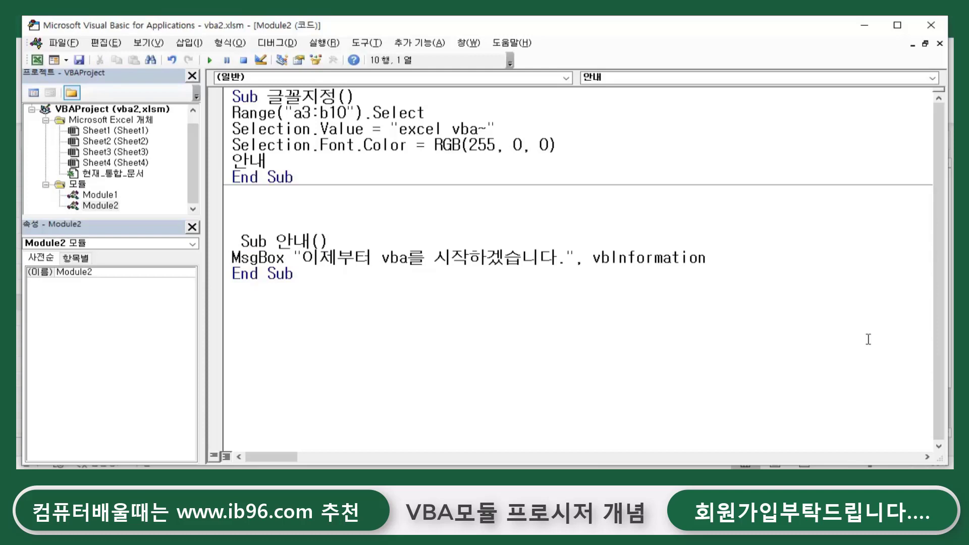
text(publi )
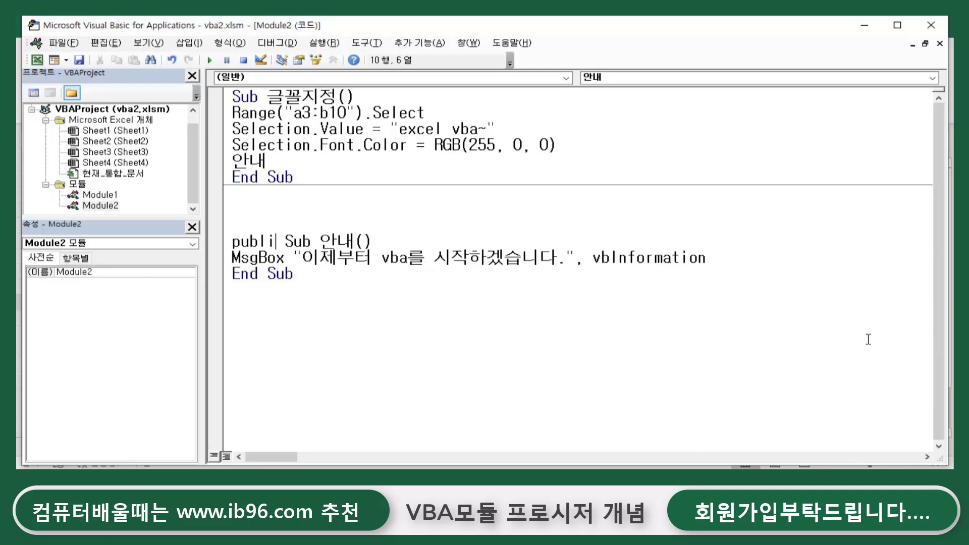
text(c)
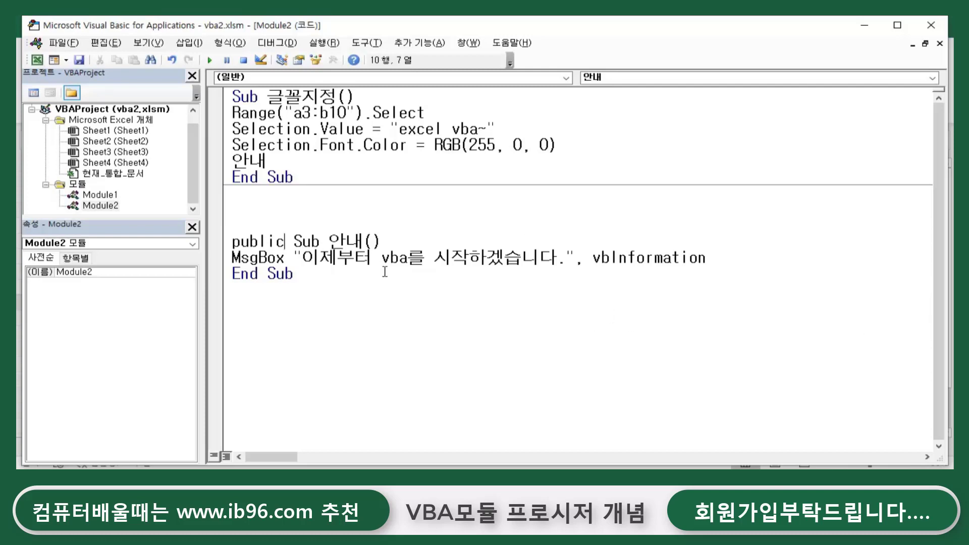
click(371, 285)
Step: Type a 안내 call on the empty line of Module1's 입력 macro
double_click(100, 194)
click(289, 225)
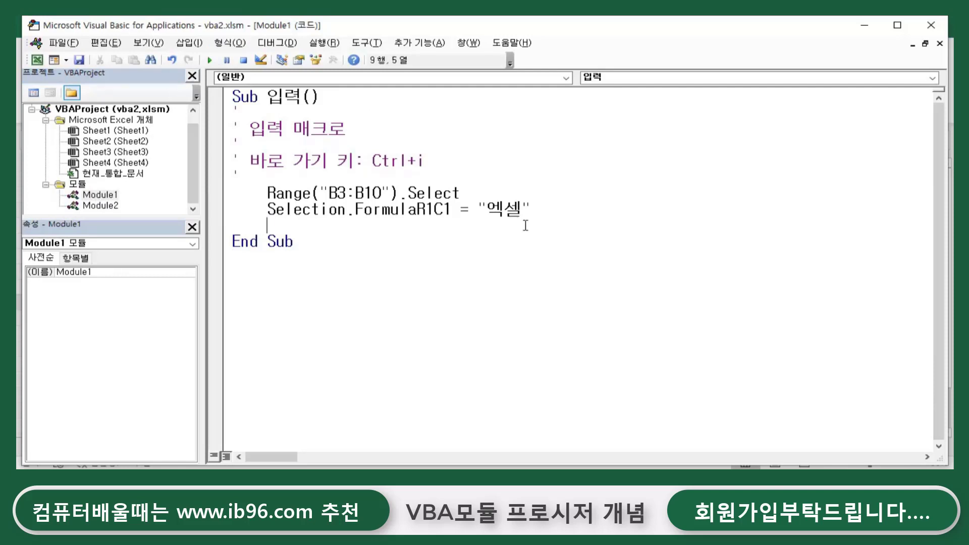
text(안내)
Step: Check Module2's Public 안내 declaration, then reopen Module1's code
double_click(110, 206)
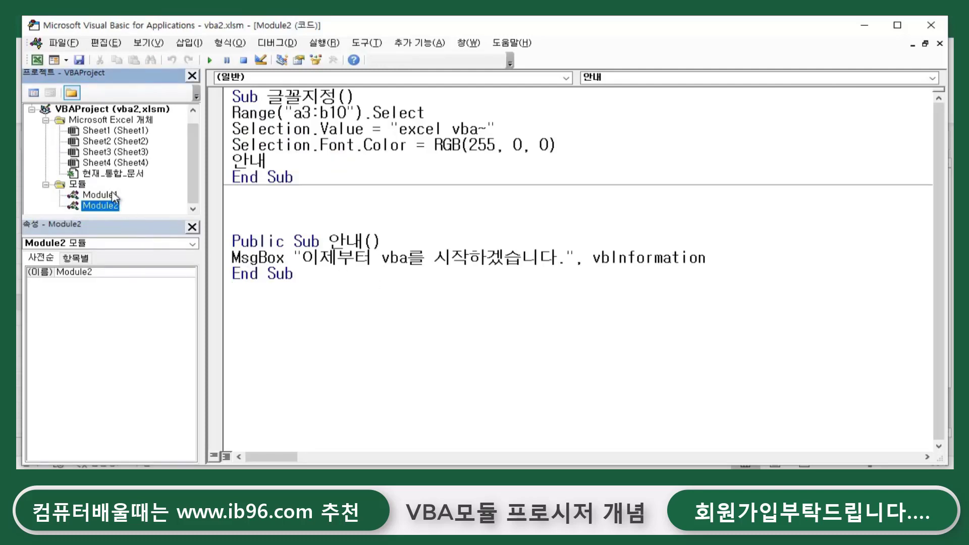
click(412, 289)
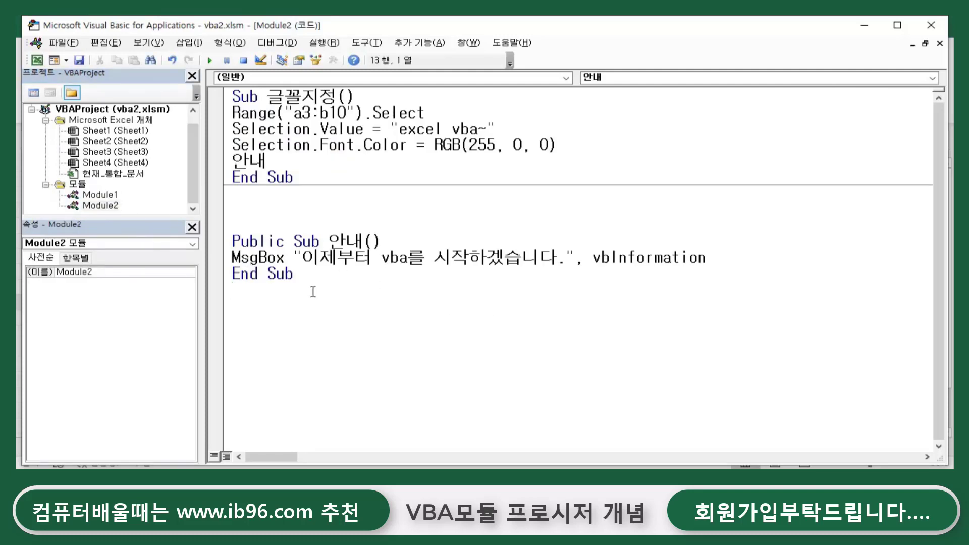
double_click(100, 195)
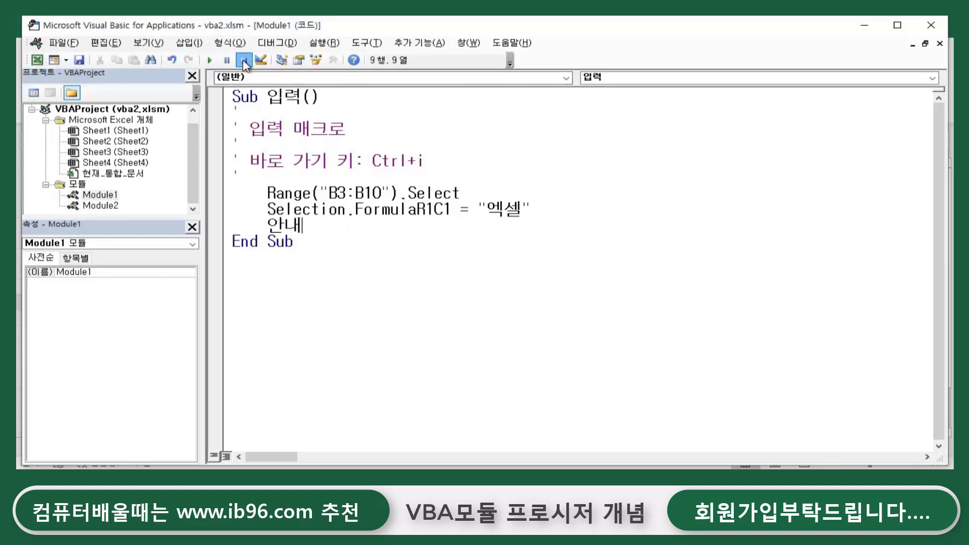
Step: Run the 입력 macro from a worksheet cell to fill B3:B10 with 엑셀, dismiss the 안내 message, and return to the editor
click(37, 60)
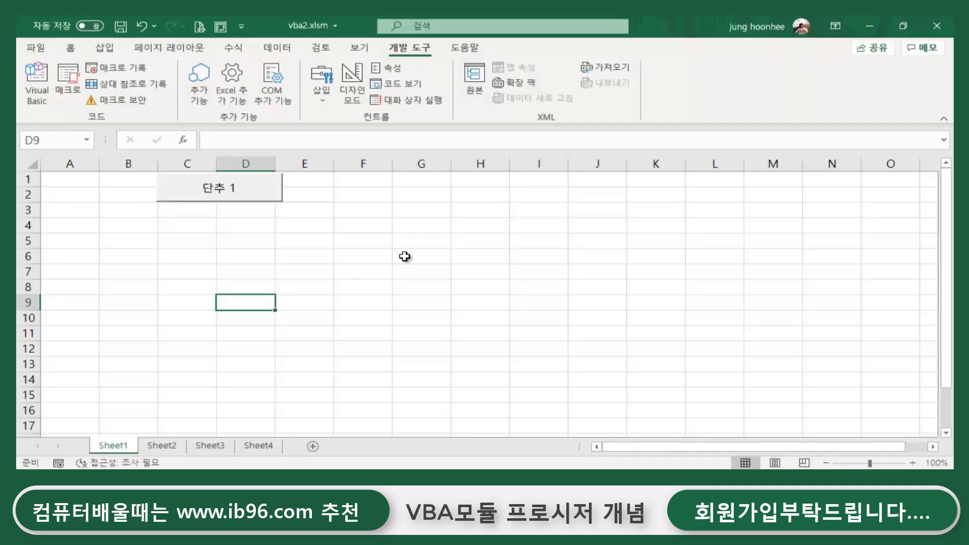
click(372, 258)
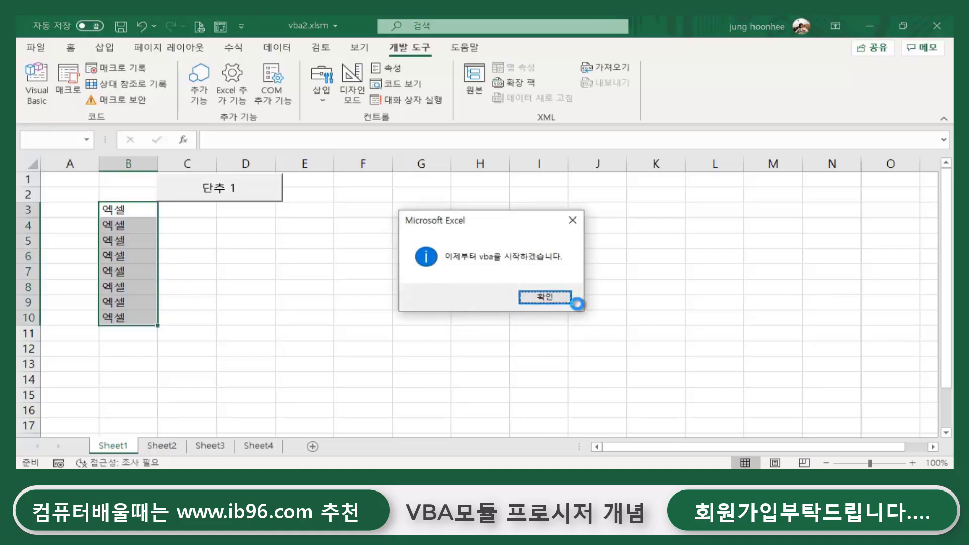
click(557, 298)
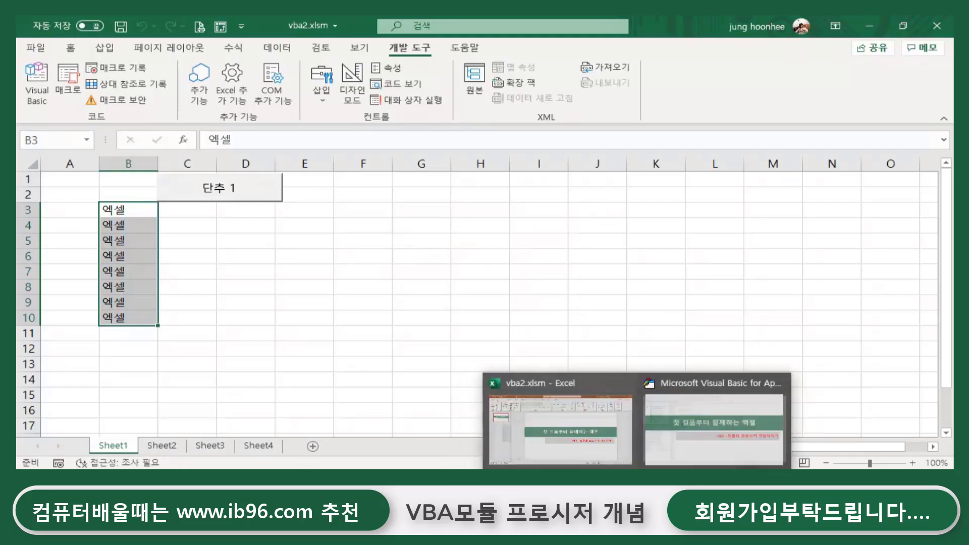
click(670, 440)
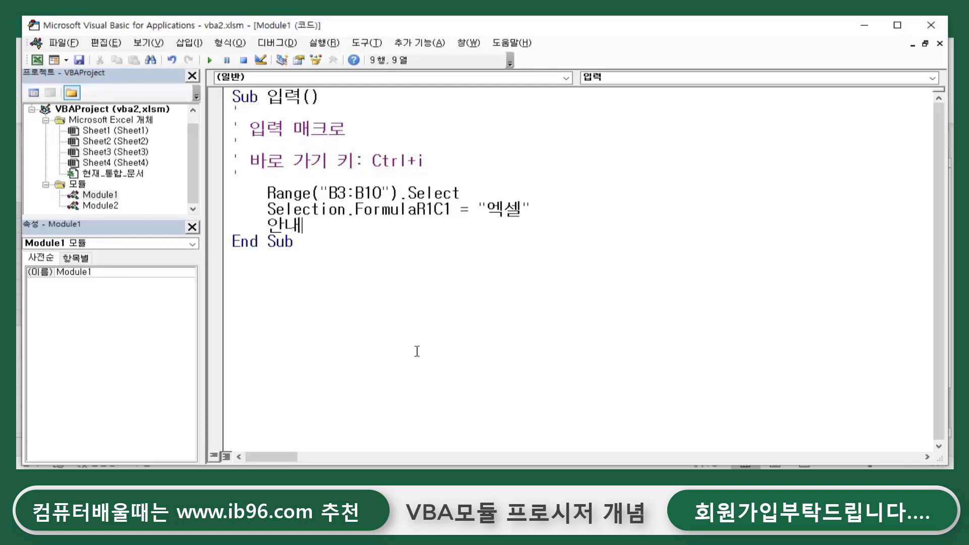
Step: Open Module2's code from the Project Explorer module list
click(103, 195)
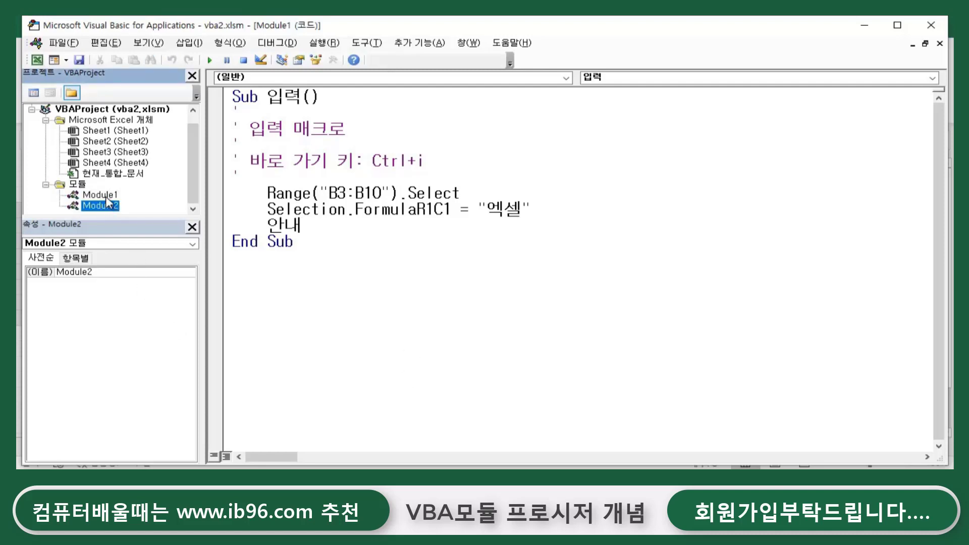
click(101, 206)
click(101, 195)
click(99, 205)
click(241, 290)
double_click(101, 205)
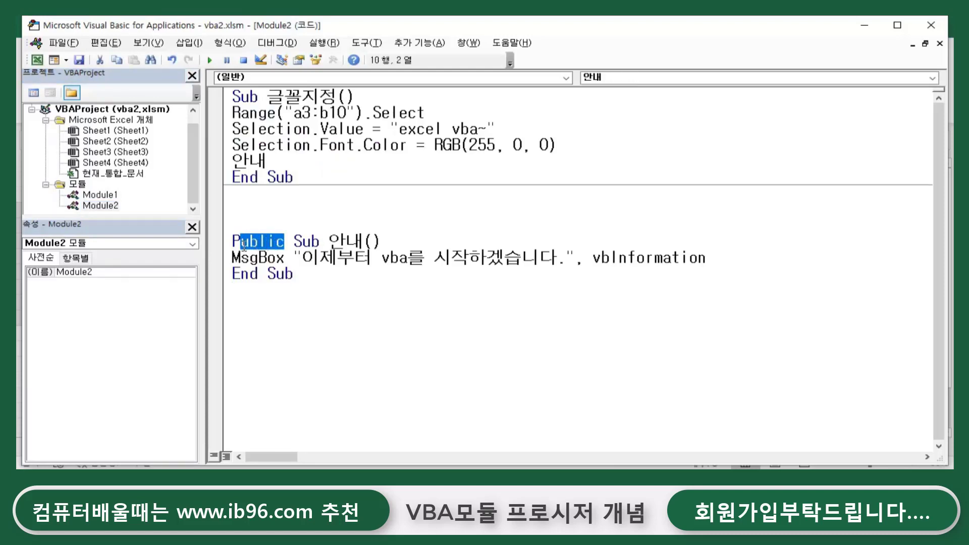
Step: Highlight the Public keyword on Sub 안내 in Module2 to review it
drag(284, 241, 239, 241)
click(96, 207)
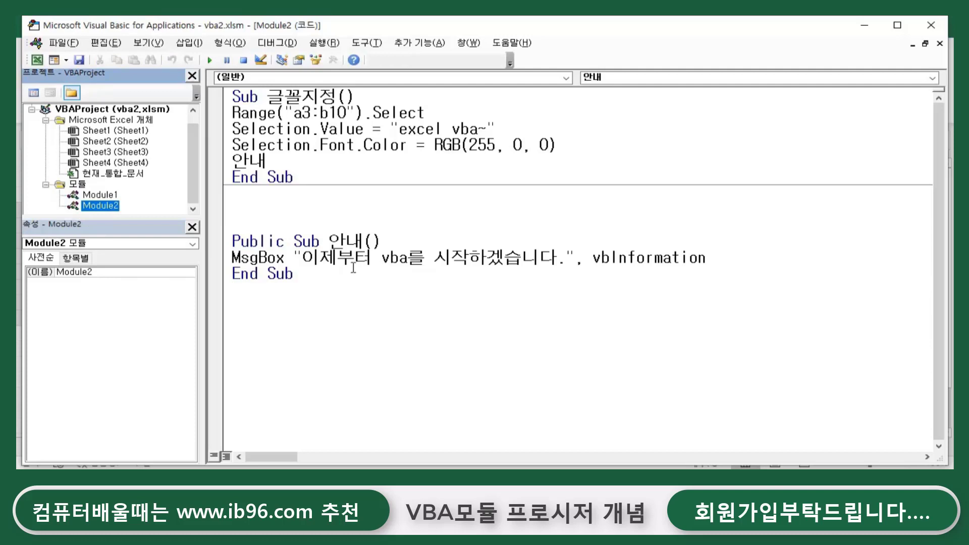
click(436, 346)
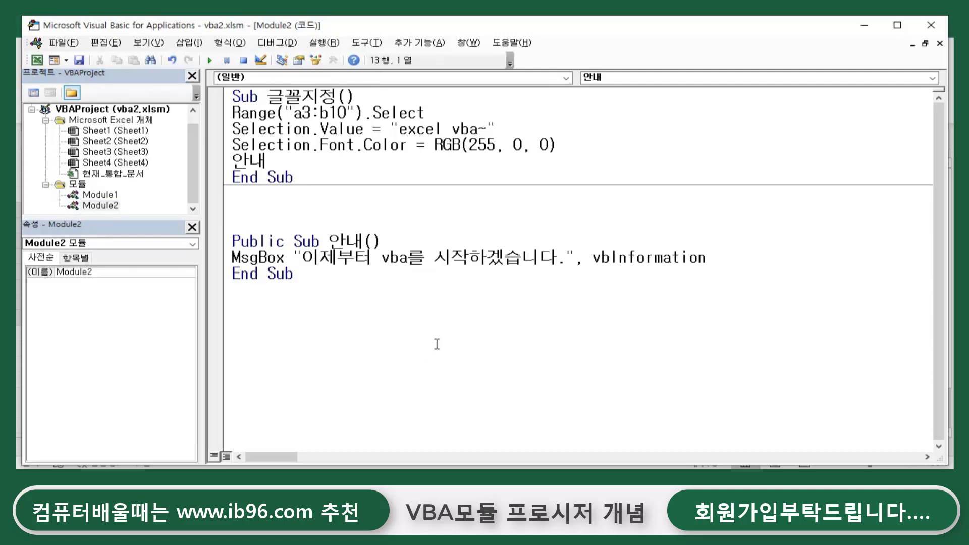